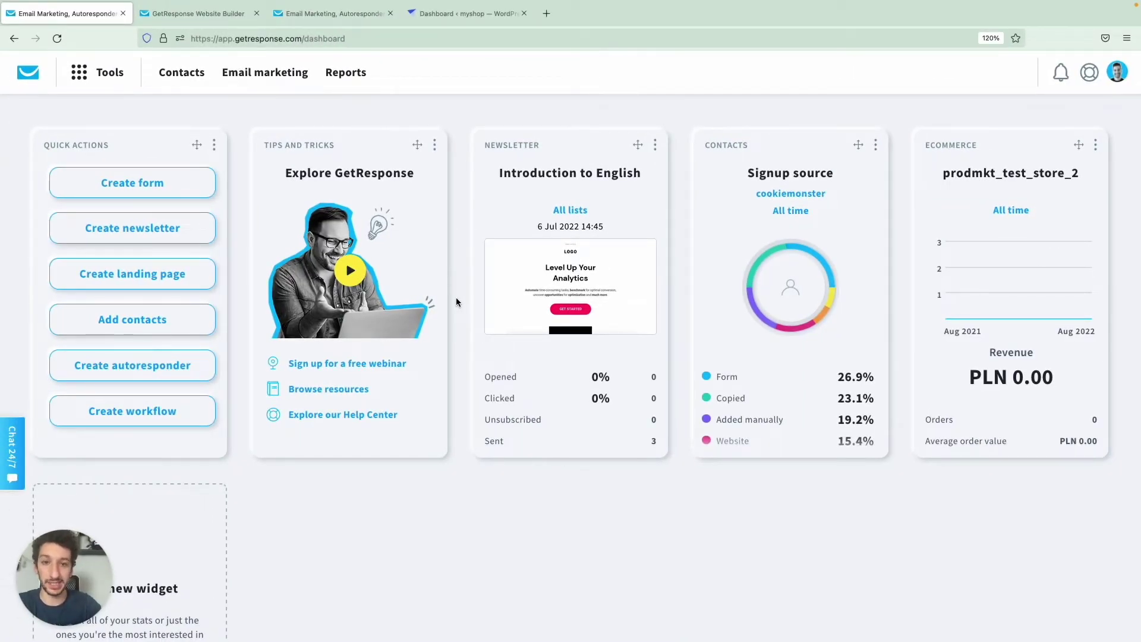
# Open the Chats tool and go to its settings for chat availability.
pyautogui.click(113, 73)
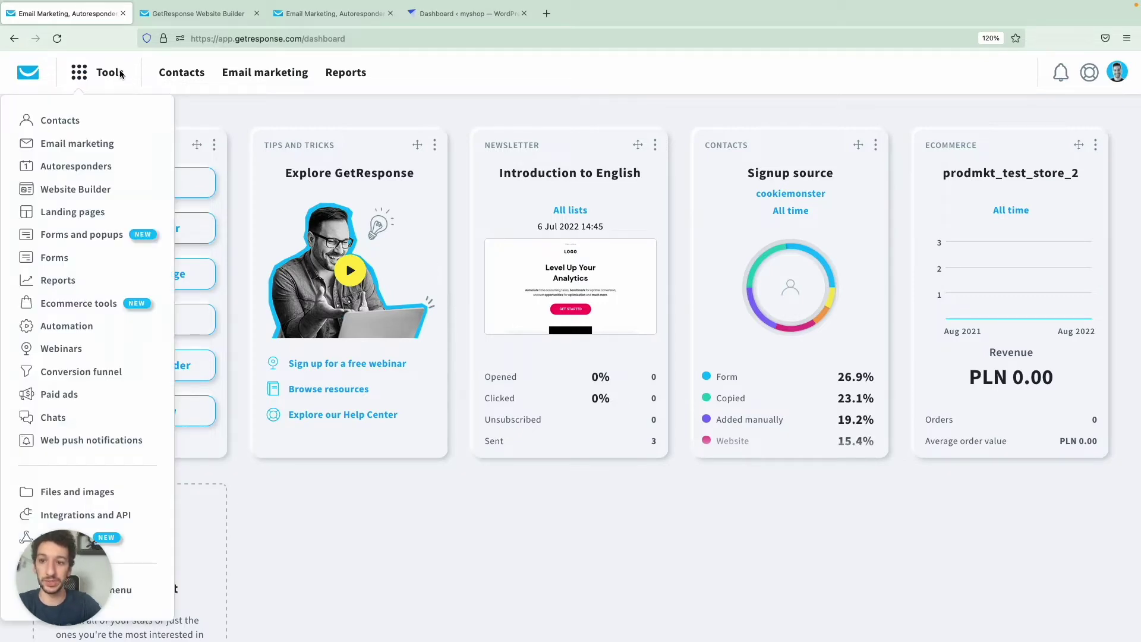
pyautogui.click(64, 418)
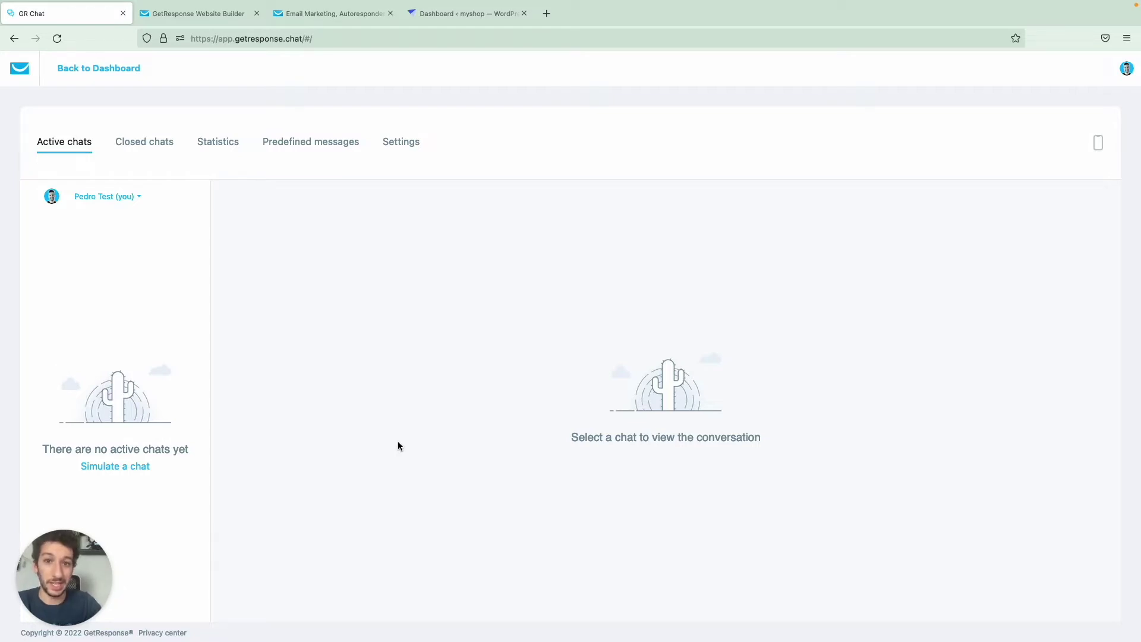
pyautogui.click(398, 144)
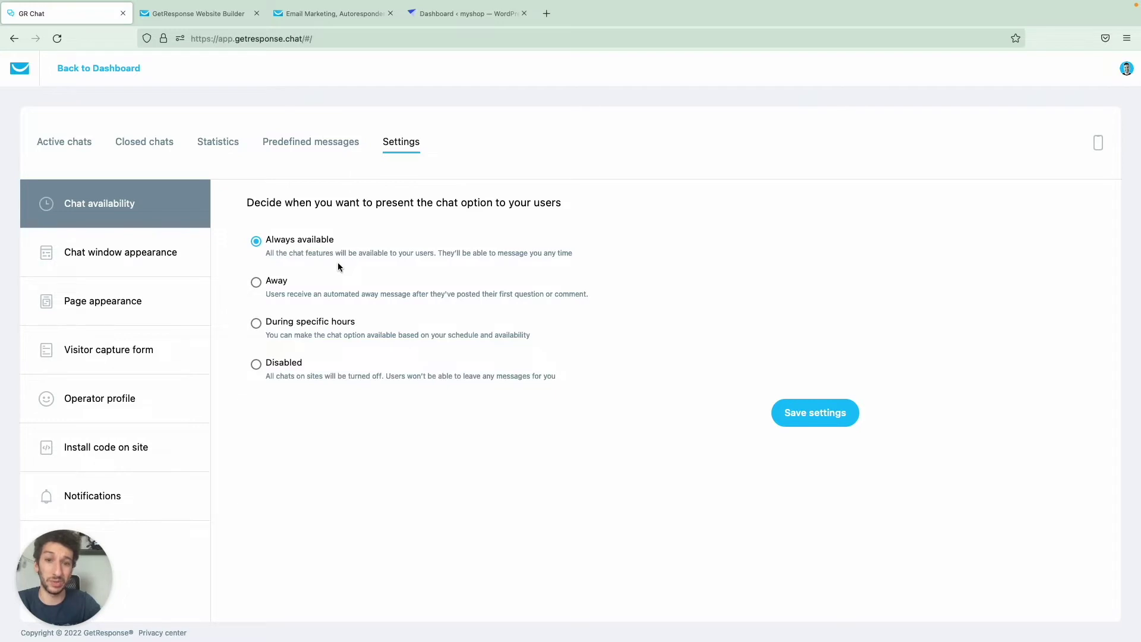
# Preview the Away, During specific hours and Disabled availability options, and save the chat as Always available.
pyautogui.click(257, 282)
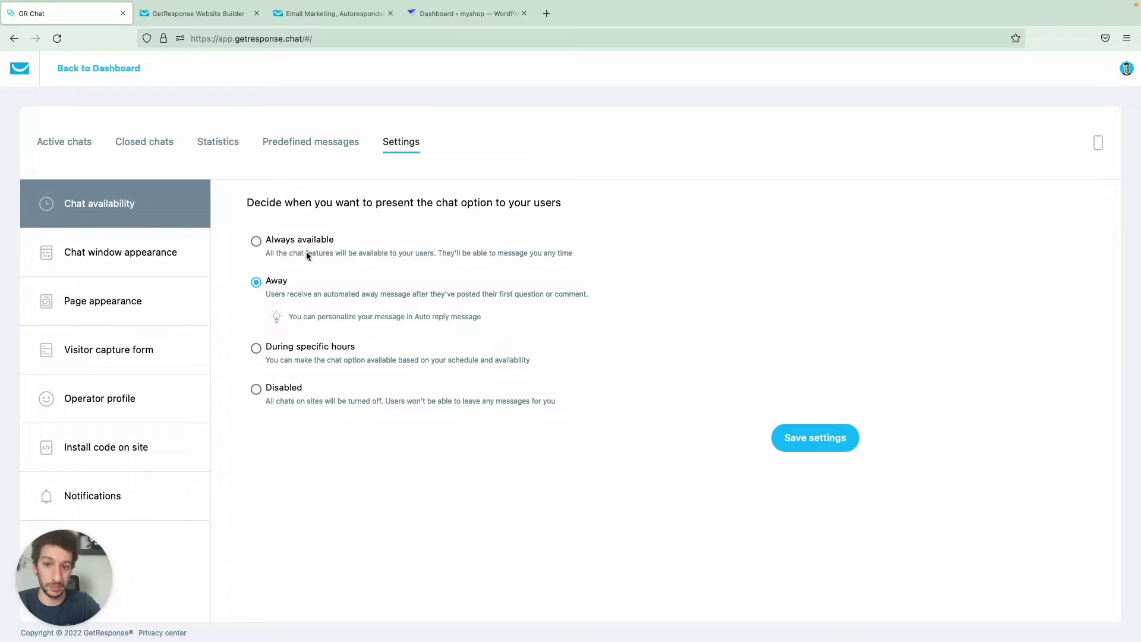
pyautogui.click(256, 348)
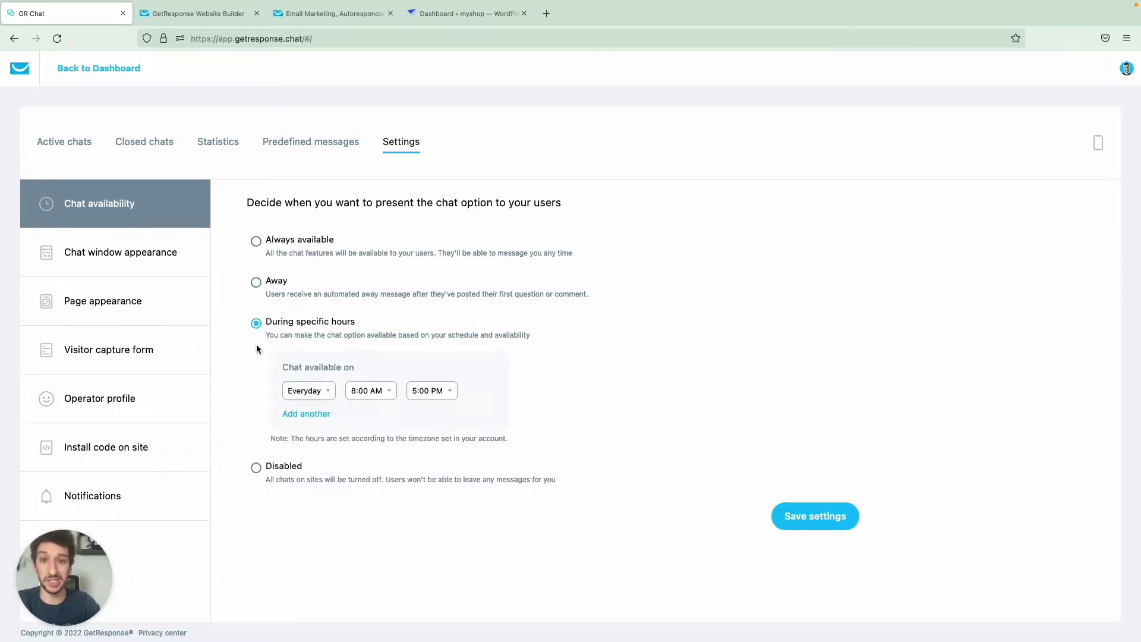
pyautogui.click(256, 469)
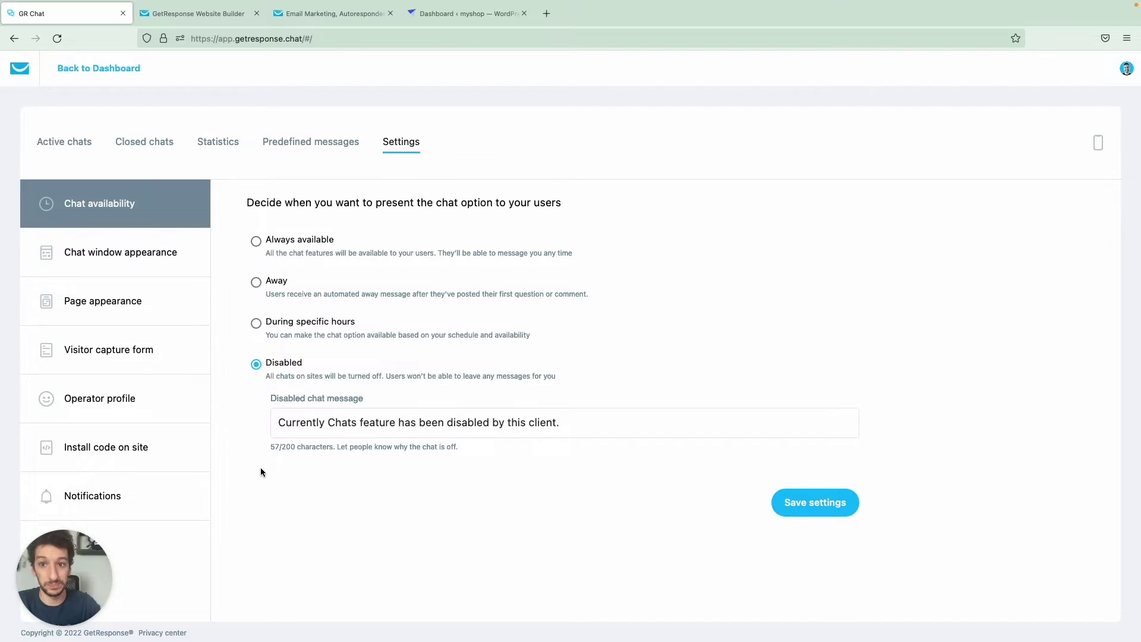
pyautogui.click(256, 241)
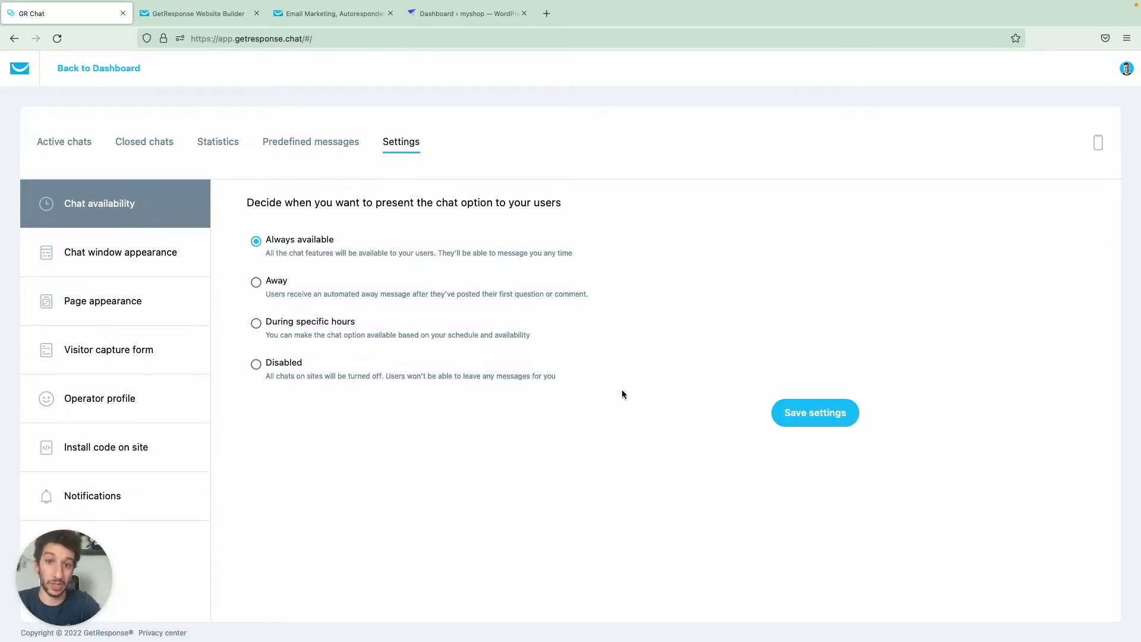
pyautogui.click(817, 416)
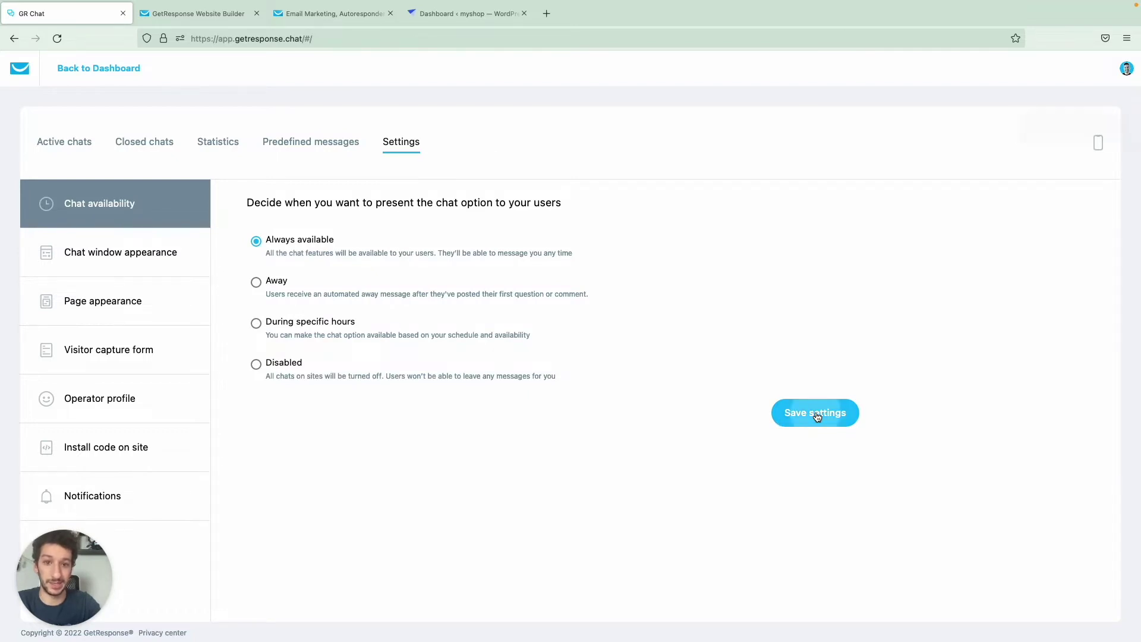
# In the chat window appearance settings, replace the welcome title with "How can we help you?".
pyautogui.click(163, 258)
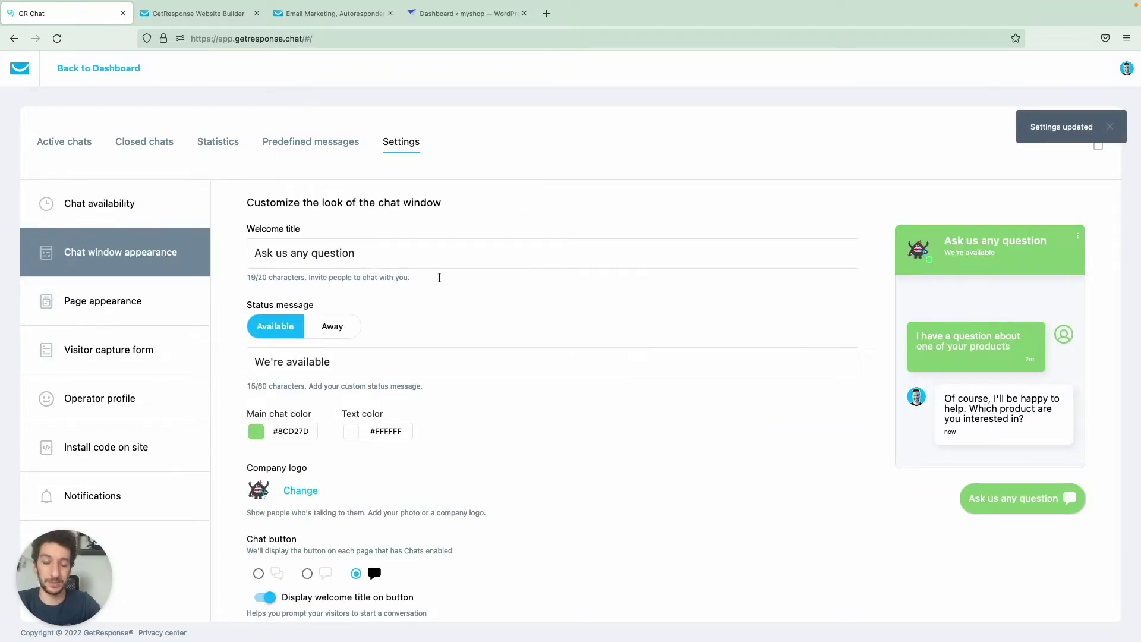
pyautogui.click(392, 247)
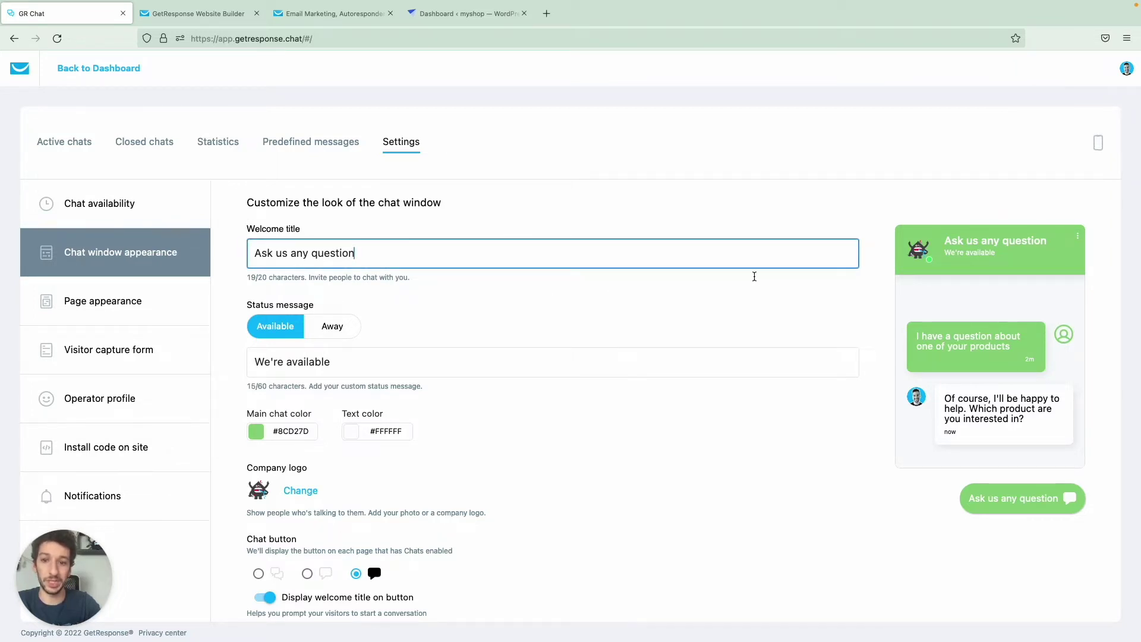
pyautogui.moveTo(420, 254); pyautogui.dragTo(250, 255)
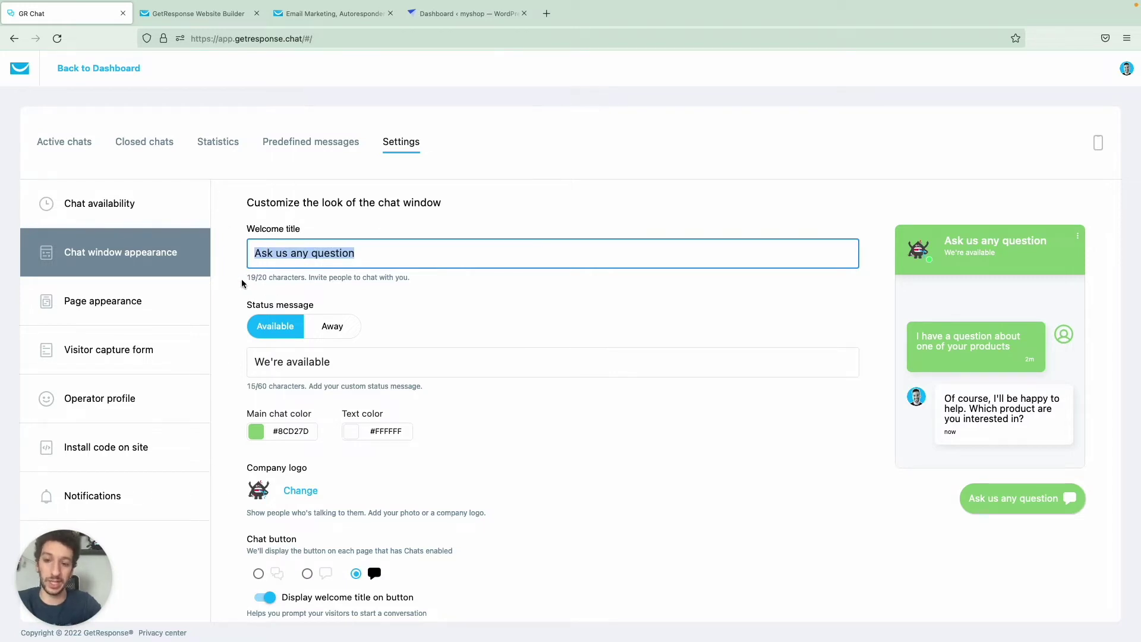
pyautogui.write('How ')
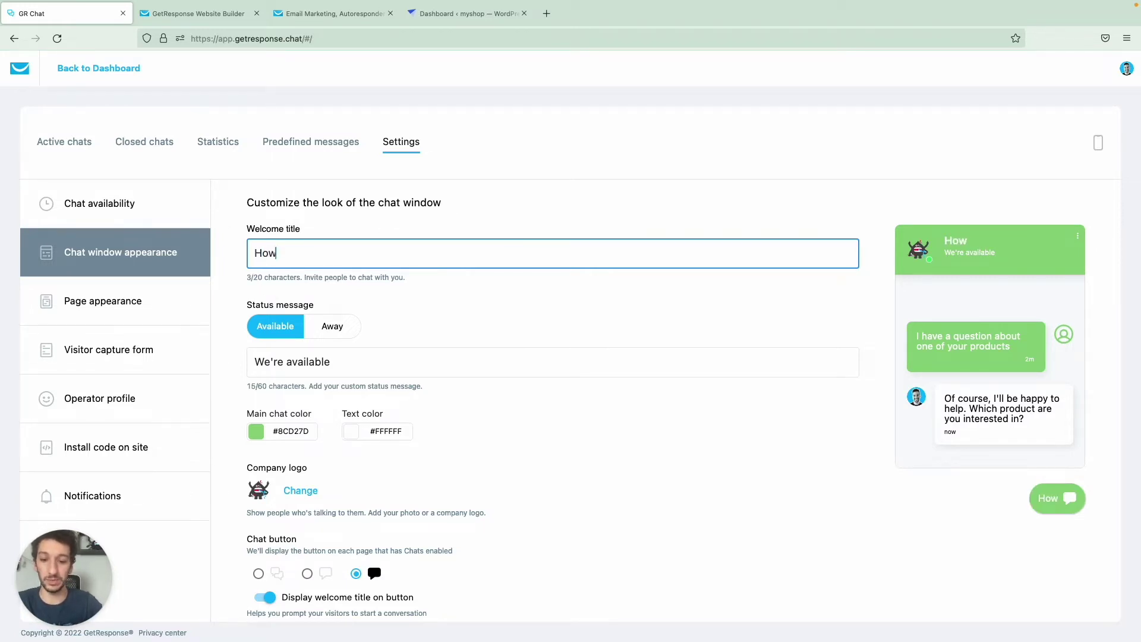
pyautogui.write('can we hel')
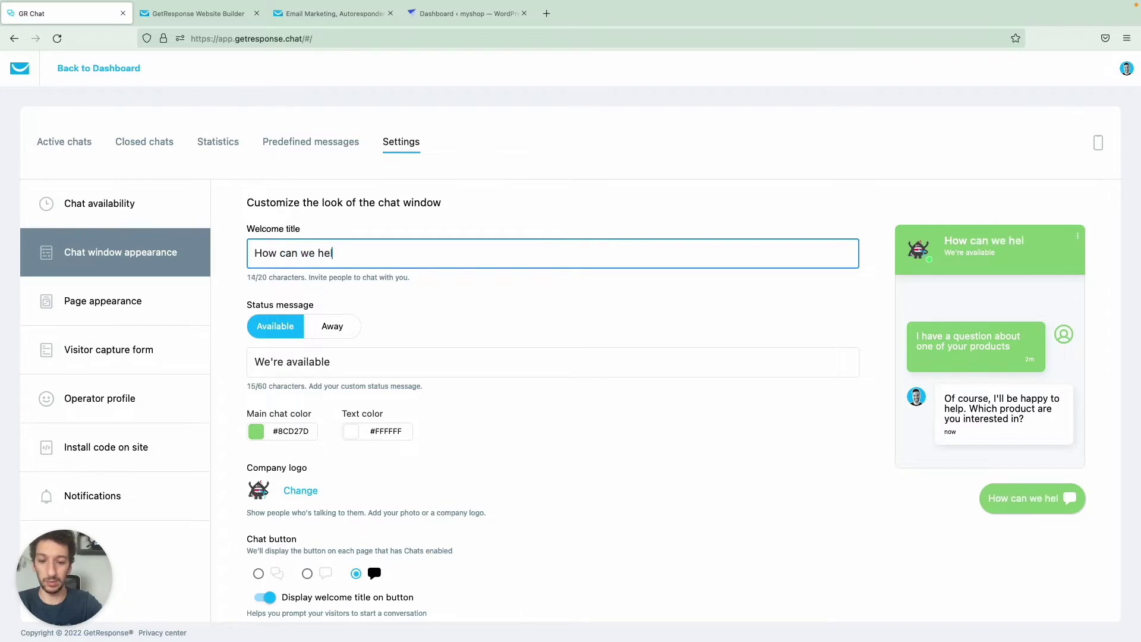
pyautogui.write('p you?')
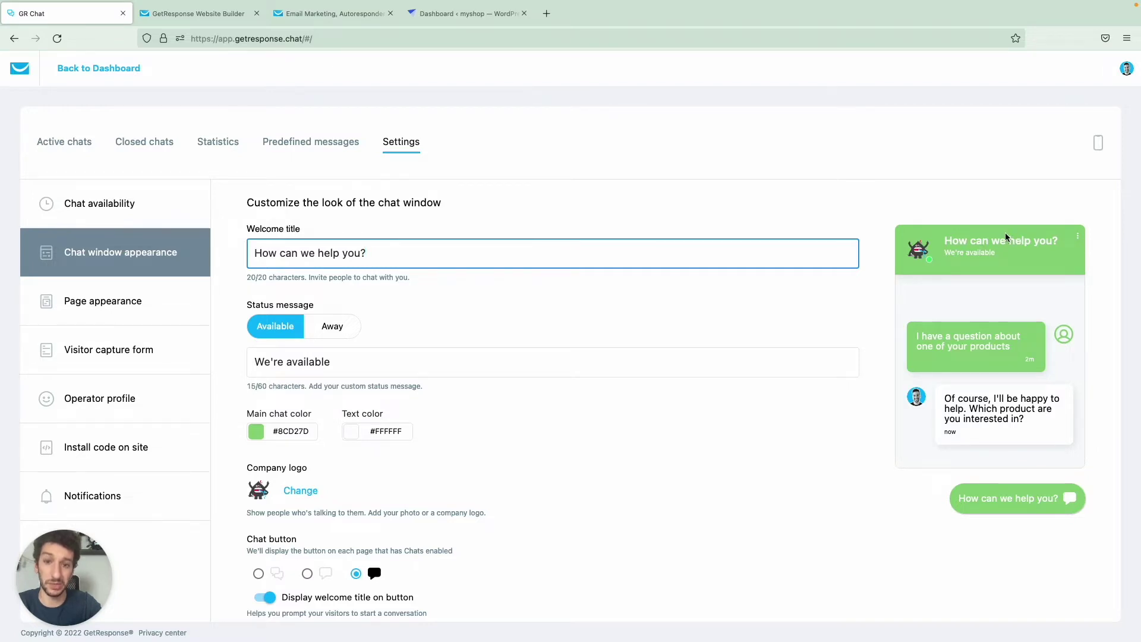
# Switch the status message between the Away and Available versions to compare them, ending on Available.
pyautogui.scroll(-1, 390, 350)
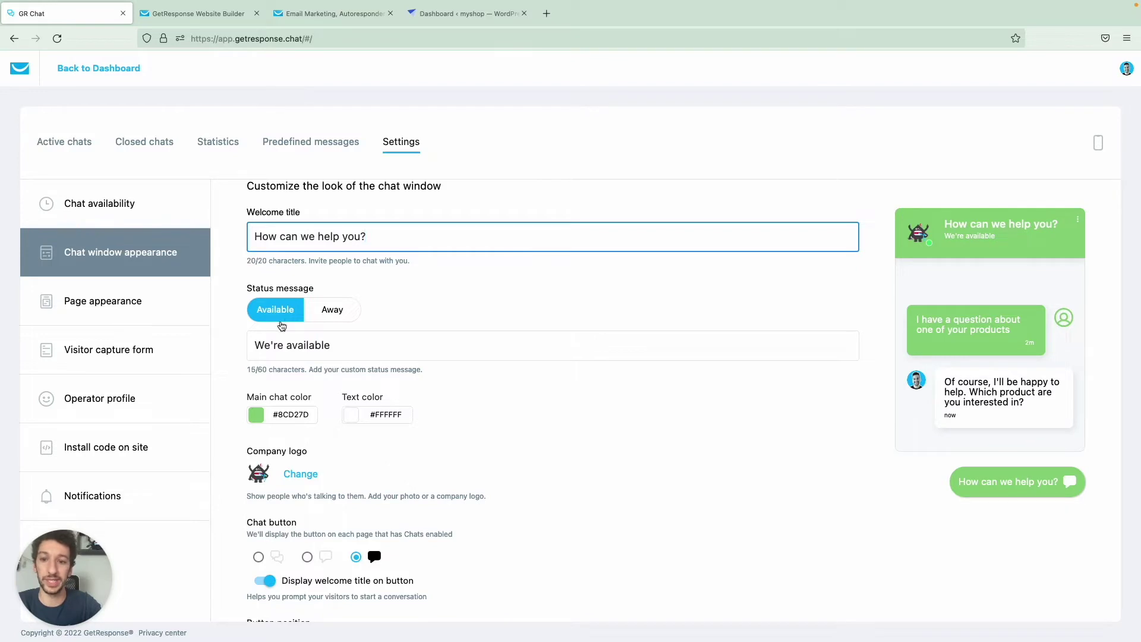
pyautogui.click(332, 313)
pyautogui.click(300, 316)
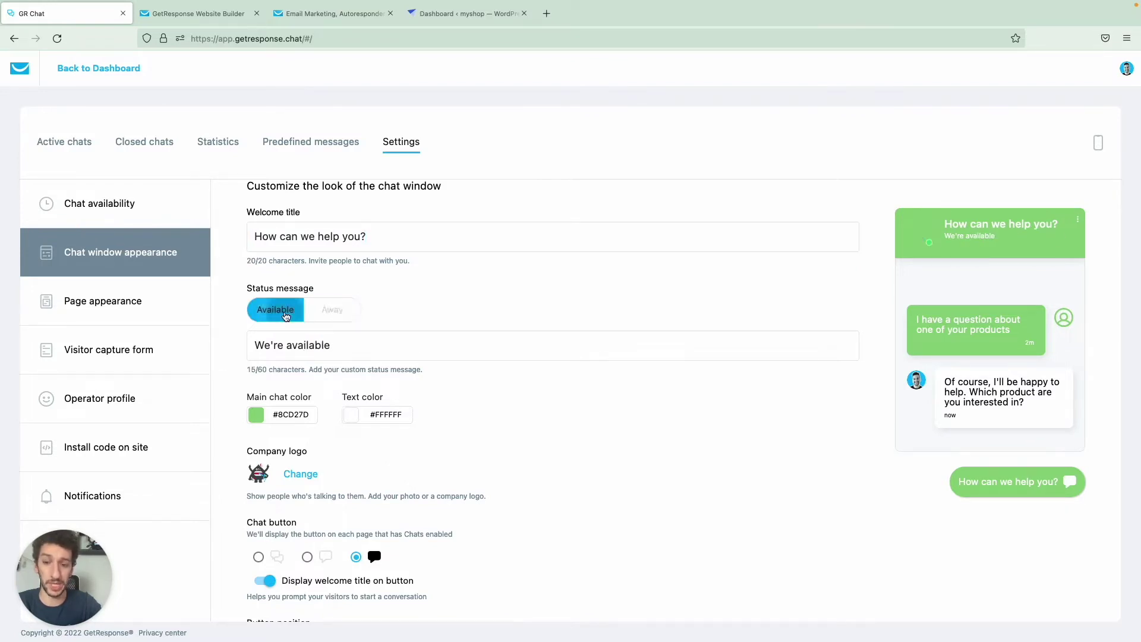
pyautogui.click(318, 315)
pyautogui.click(300, 318)
pyautogui.click(331, 313)
pyautogui.click(298, 318)
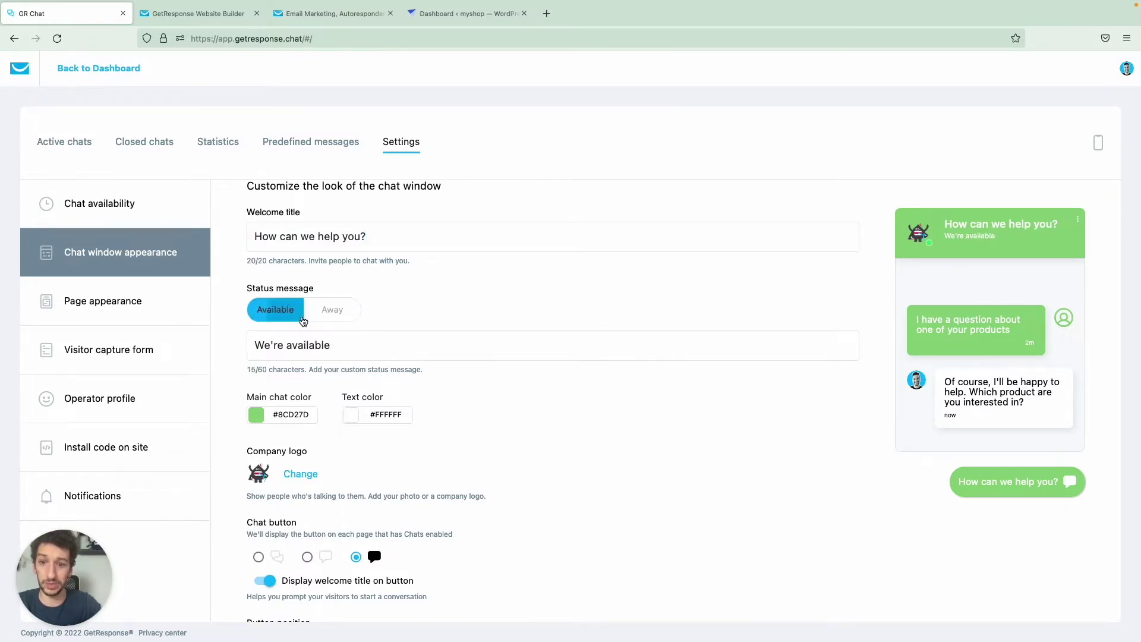
# Extend the Available status message to read "We're available 24/7".
pyautogui.click(350, 346)
pyautogui.write('2')
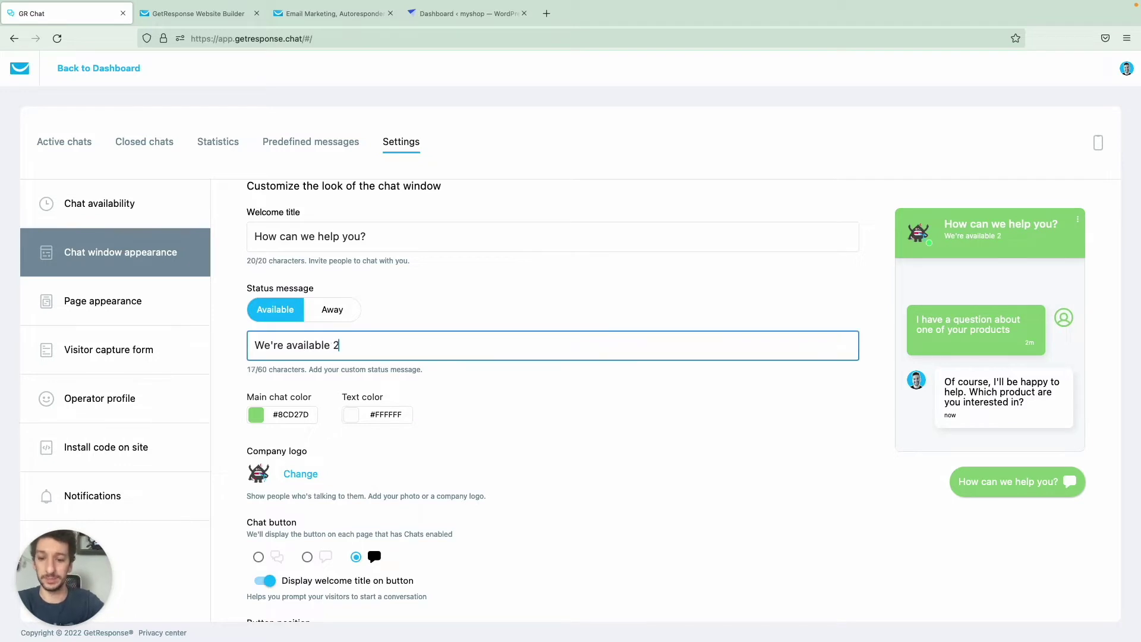
pyautogui.write('4/7')
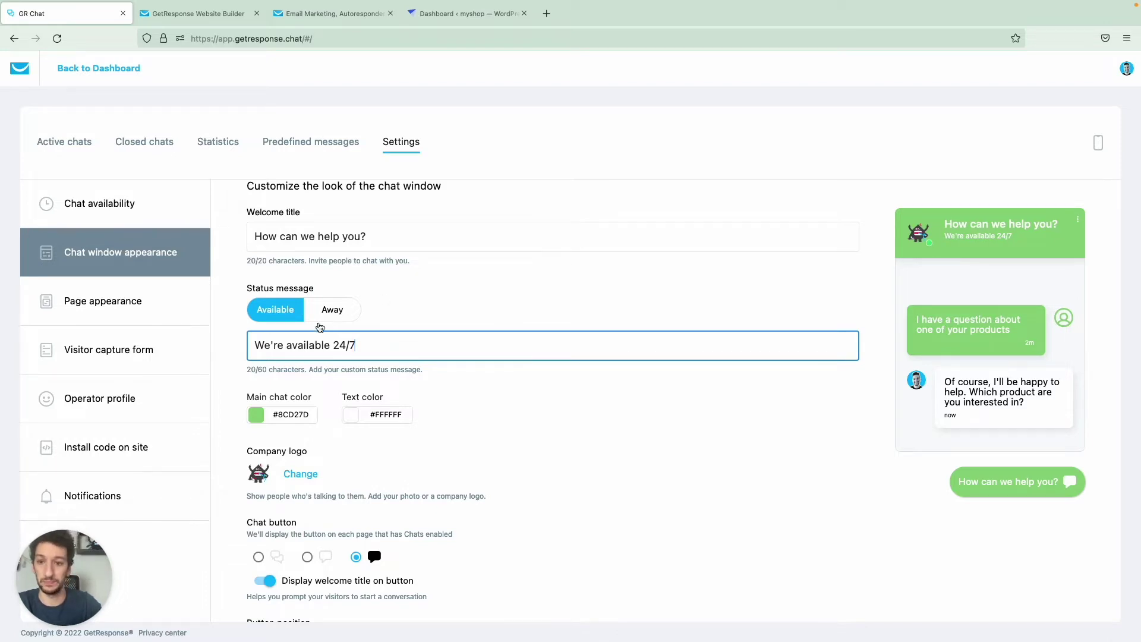
# Change the main chat color to the dark pink #D1587D and check the chat window preview.
pyautogui.scroll(-1, 287, 440)
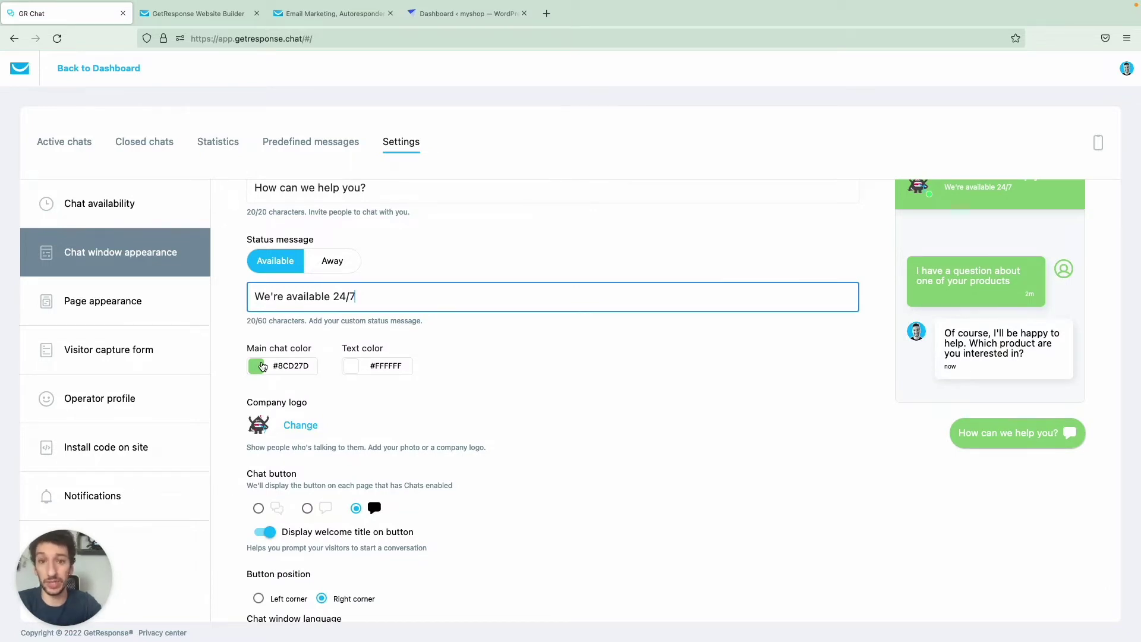
pyautogui.click(262, 367)
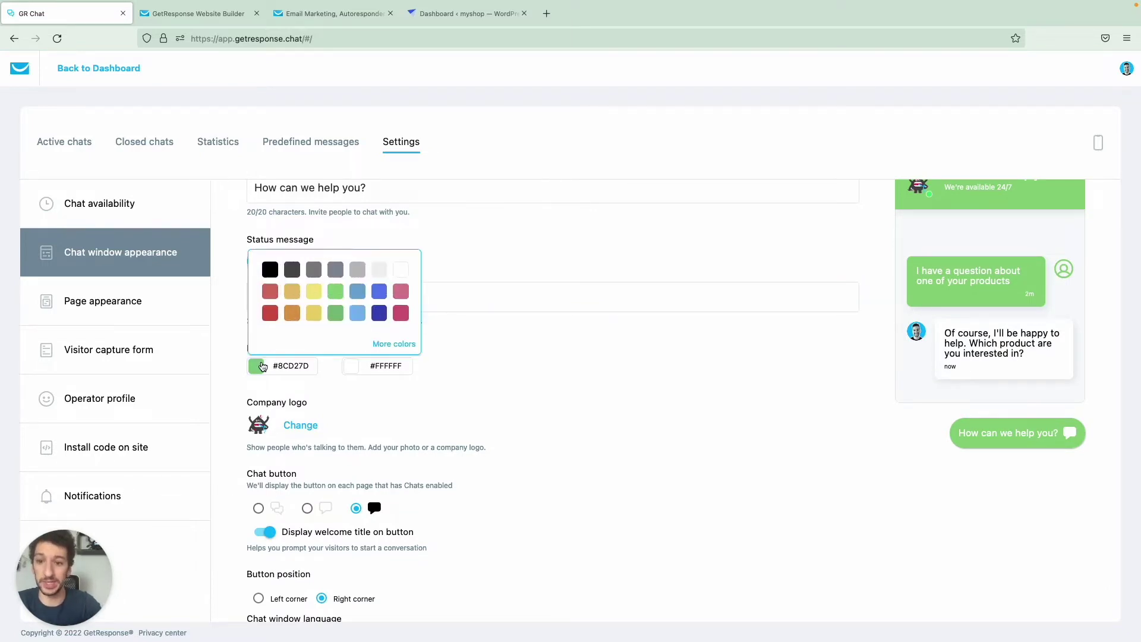
pyautogui.click(397, 311)
pyautogui.scroll(1, 566, 412)
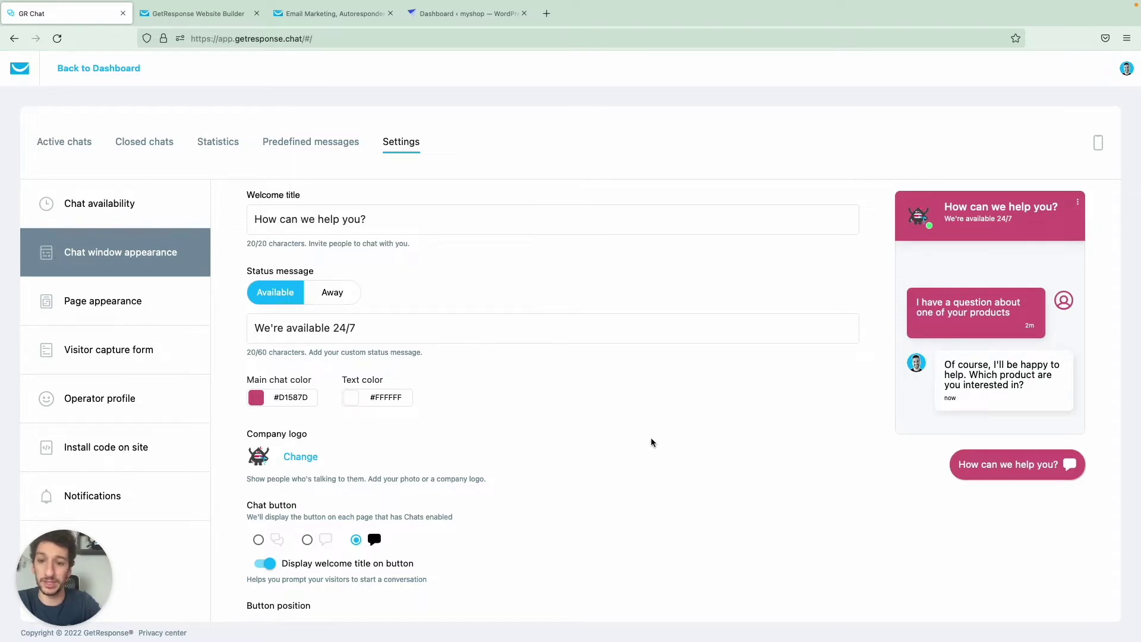
pyautogui.scroll(-1, 651, 440)
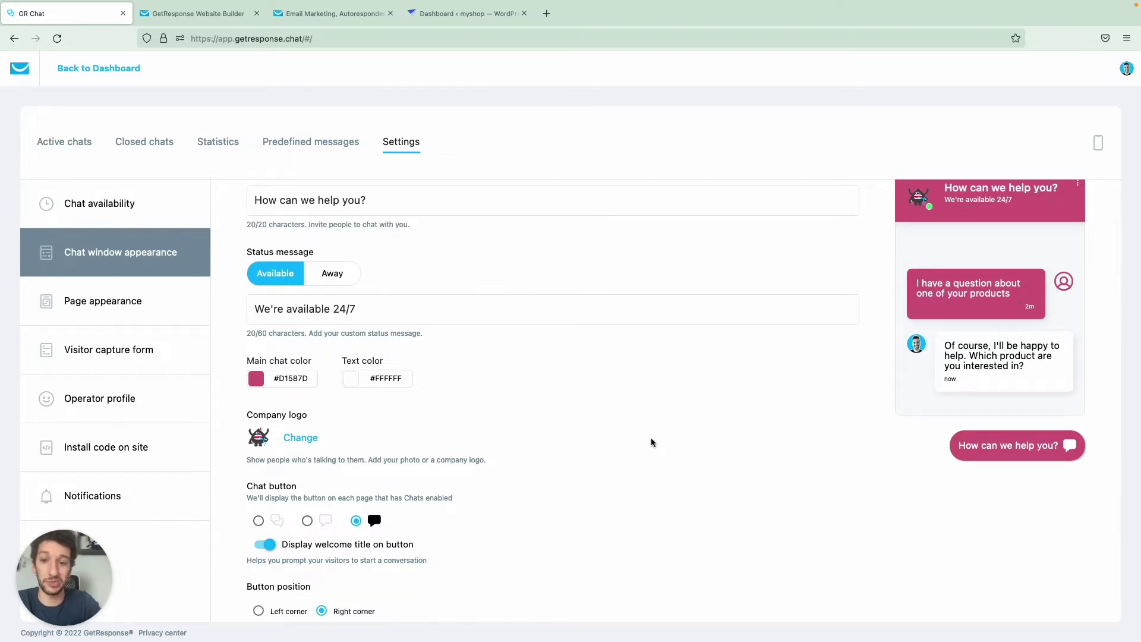
pyautogui.scroll(-2, 582, 419)
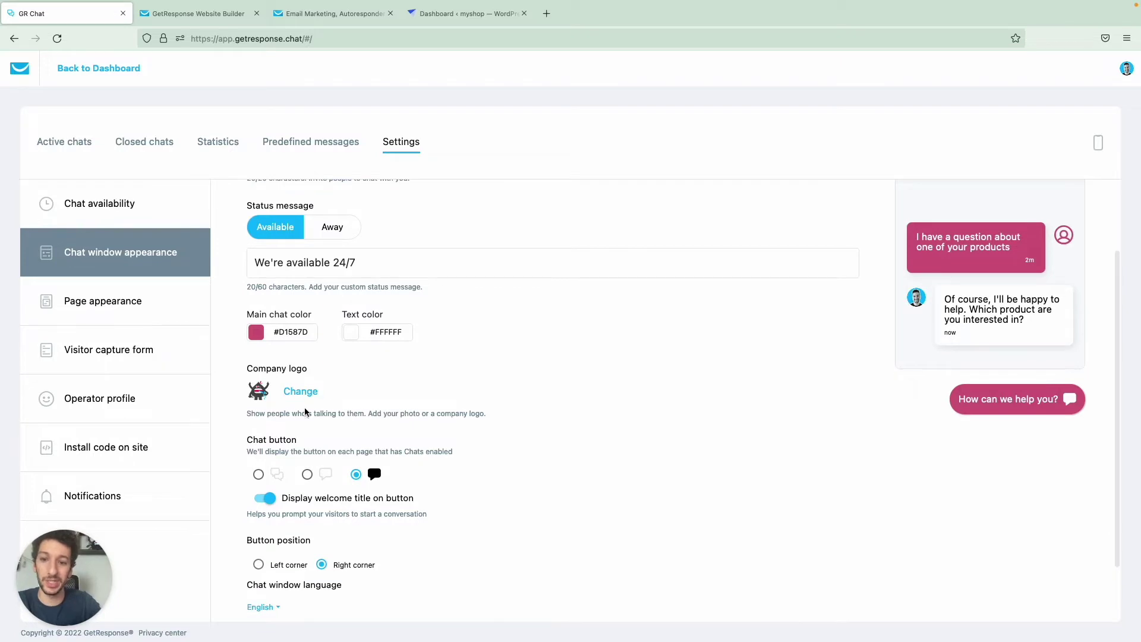
pyautogui.scroll(4, 801, 389)
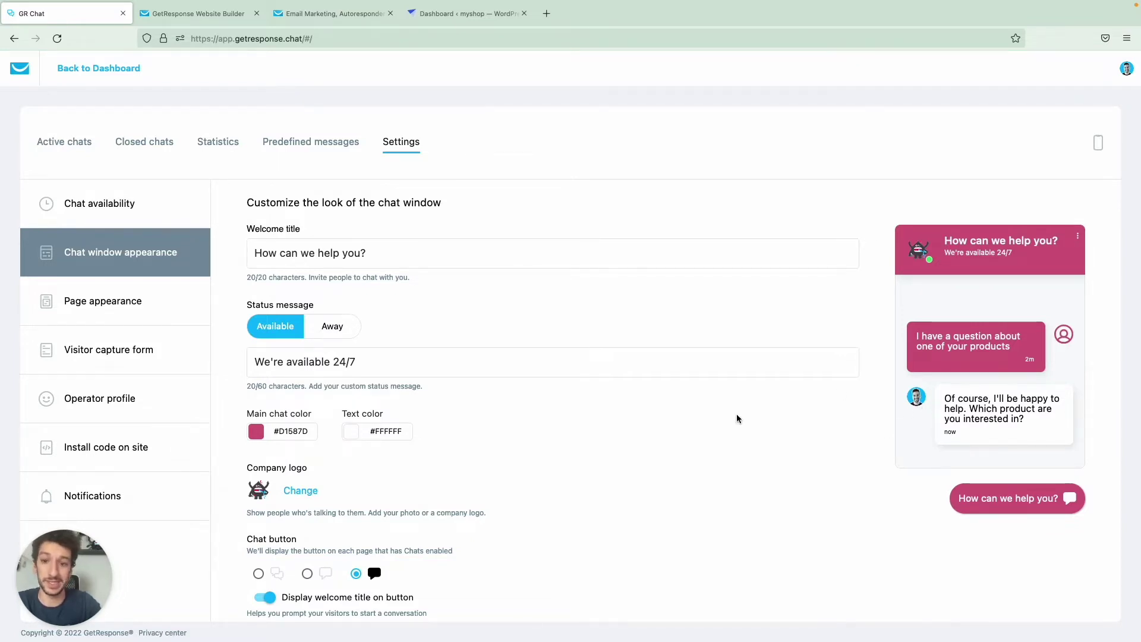
# Try the two outlined chat button icons and return to the filled single speech bubble.
pyautogui.scroll(-1, 913, 417)
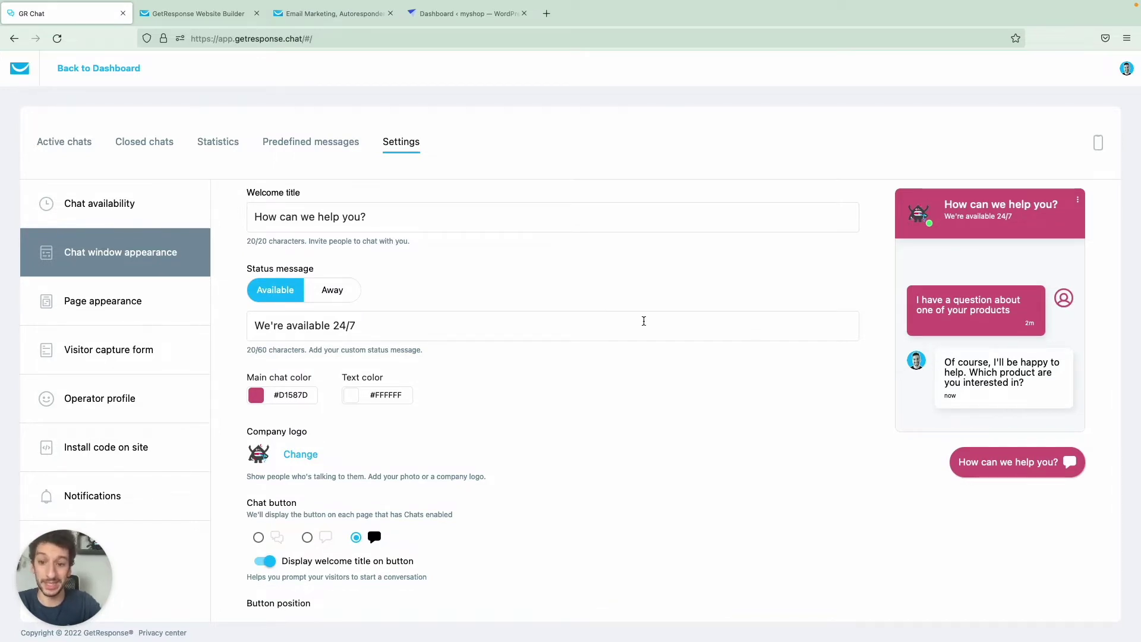
pyautogui.scroll(-3, 565, 351)
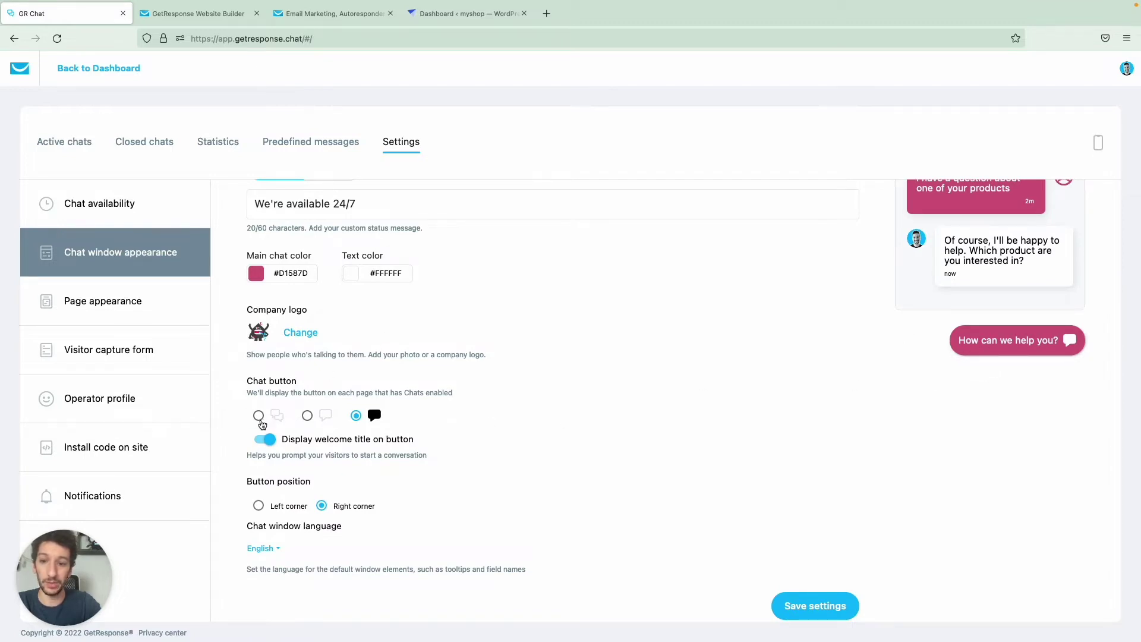
pyautogui.click(259, 415)
pyautogui.click(307, 415)
pyautogui.click(356, 416)
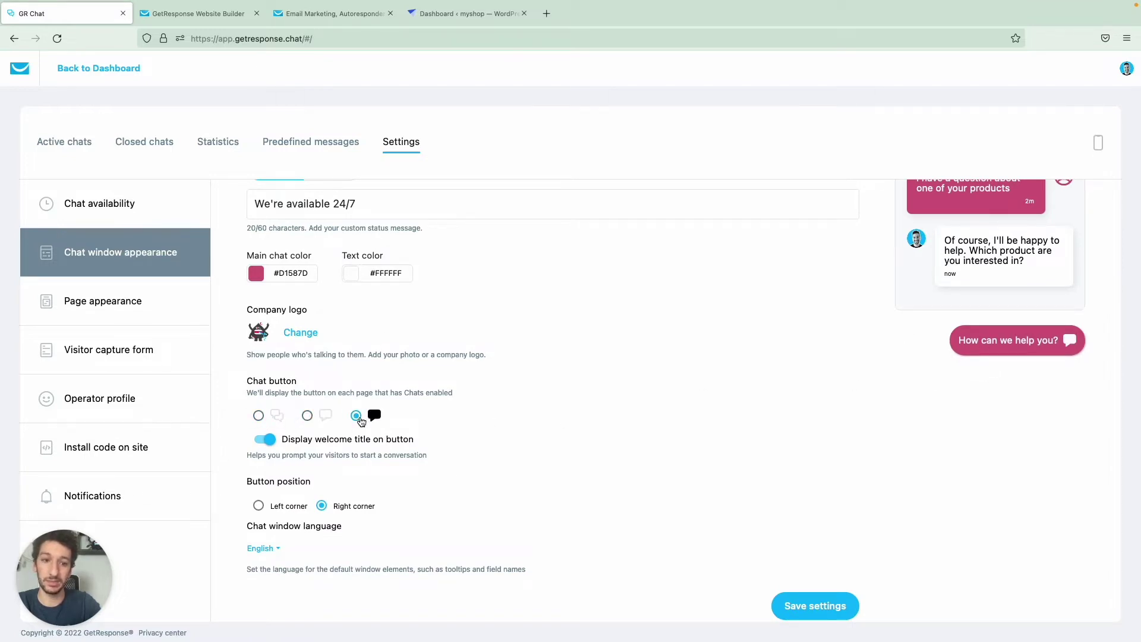
# Turn the welcome title display on the chat button off and back on to compare the button previews.
pyautogui.click(264, 441)
pyautogui.click(263, 444)
pyautogui.click(264, 445)
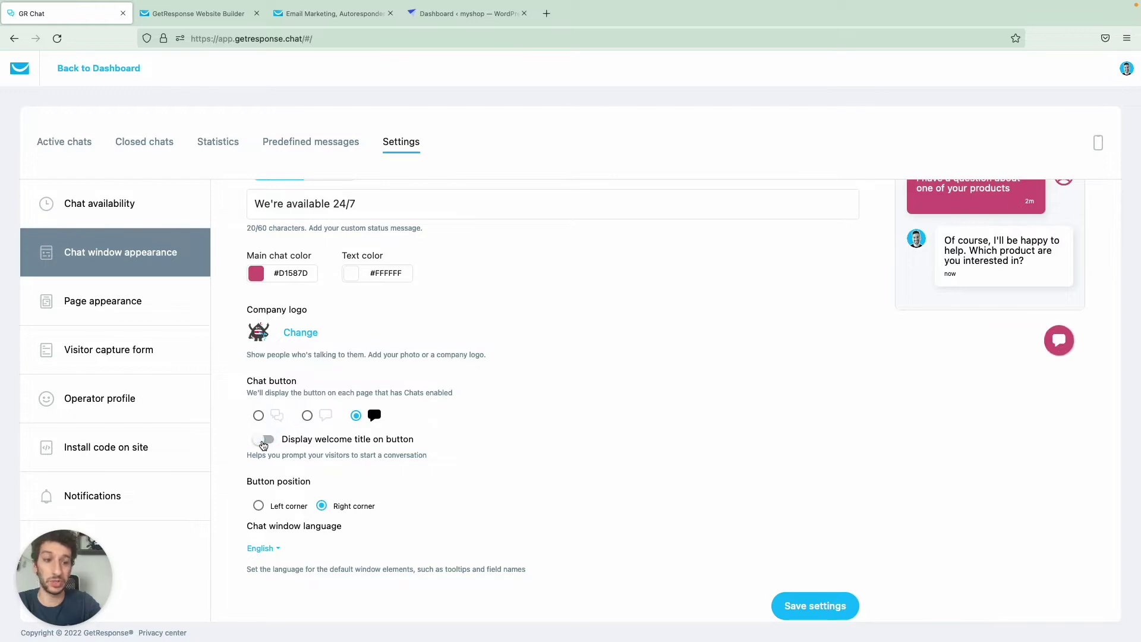
pyautogui.click(263, 445)
# Try the left corner button position, restore the right corner, and view the chat window languages without changing English.
pyautogui.scroll(-1, 264, 443)
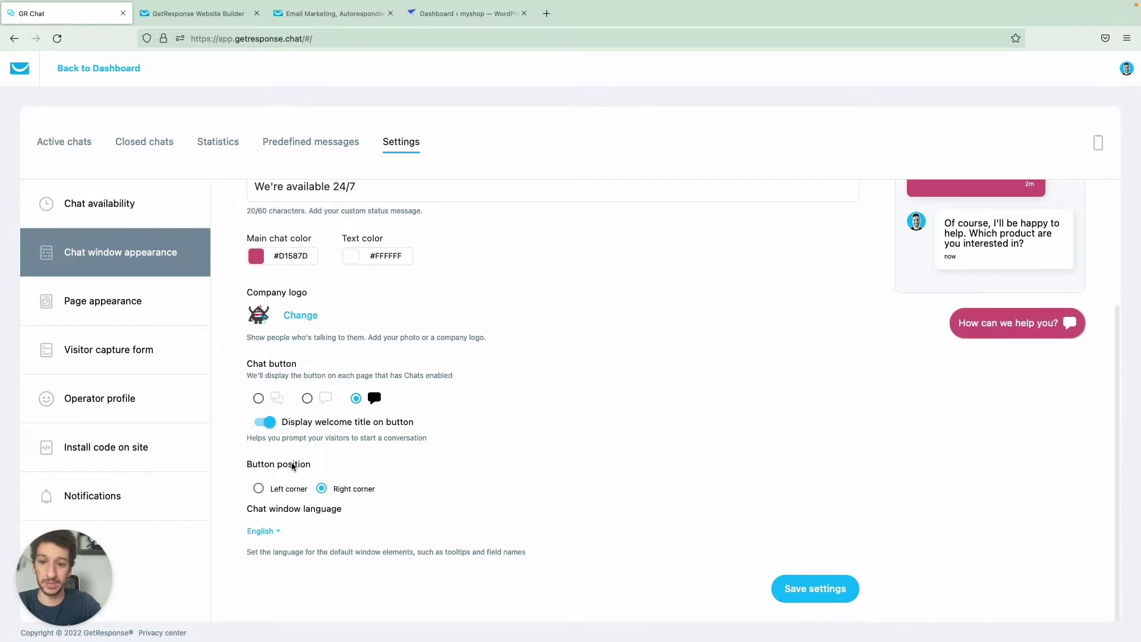
pyautogui.click(259, 488)
pyautogui.click(321, 488)
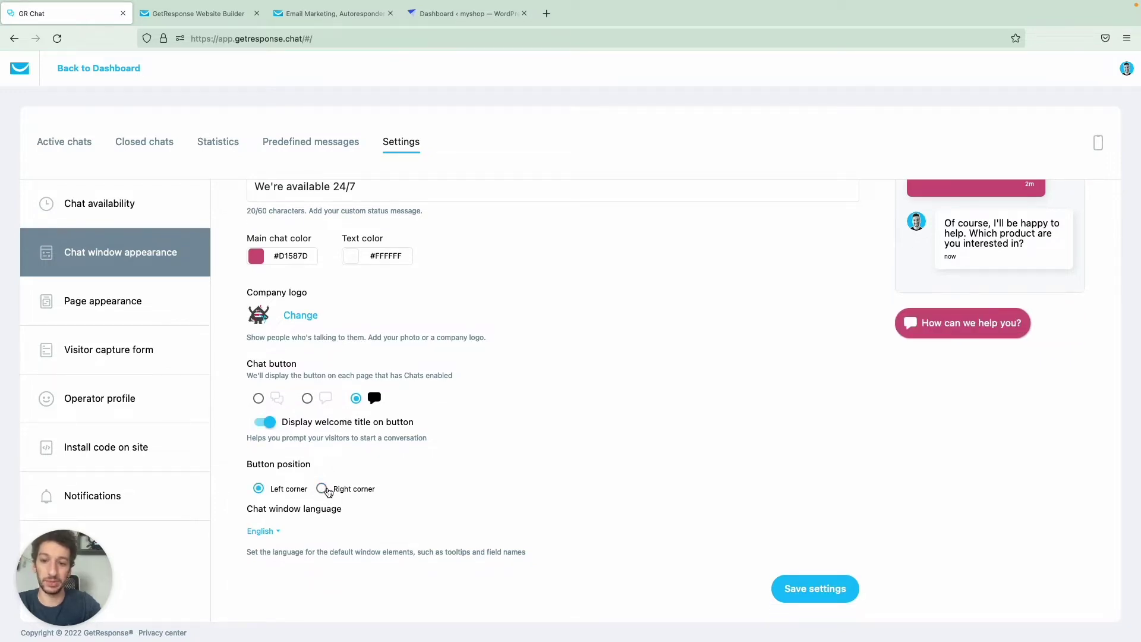
pyautogui.click(280, 531)
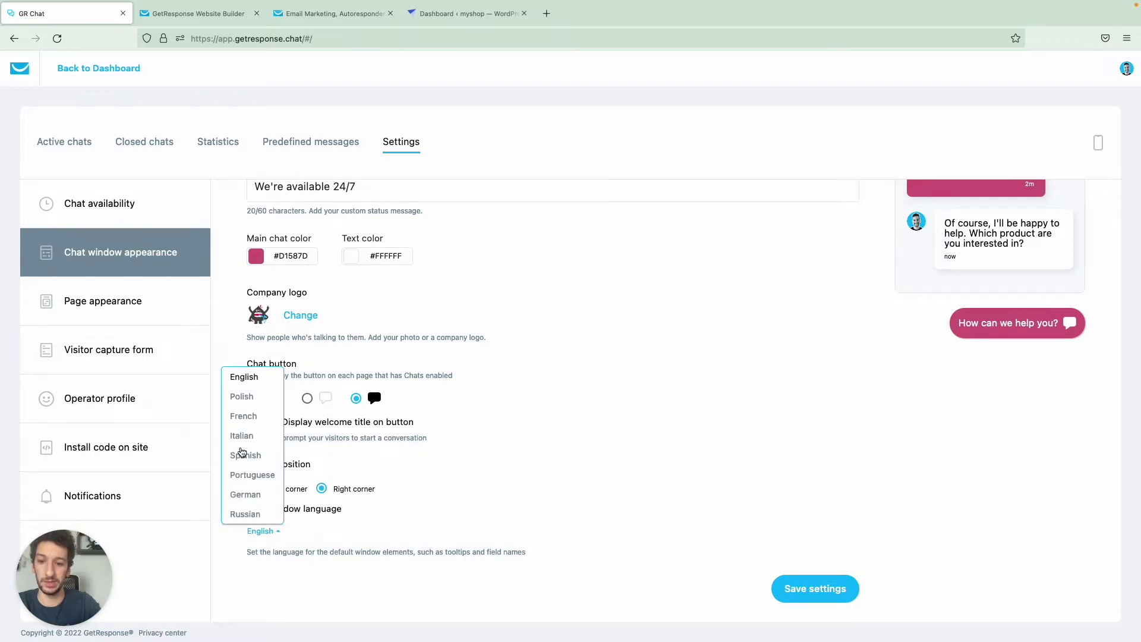
pyautogui.click(662, 469)
# Check the customized chat window preview and save the chat window appearance settings.
pyautogui.scroll(3, 663, 469)
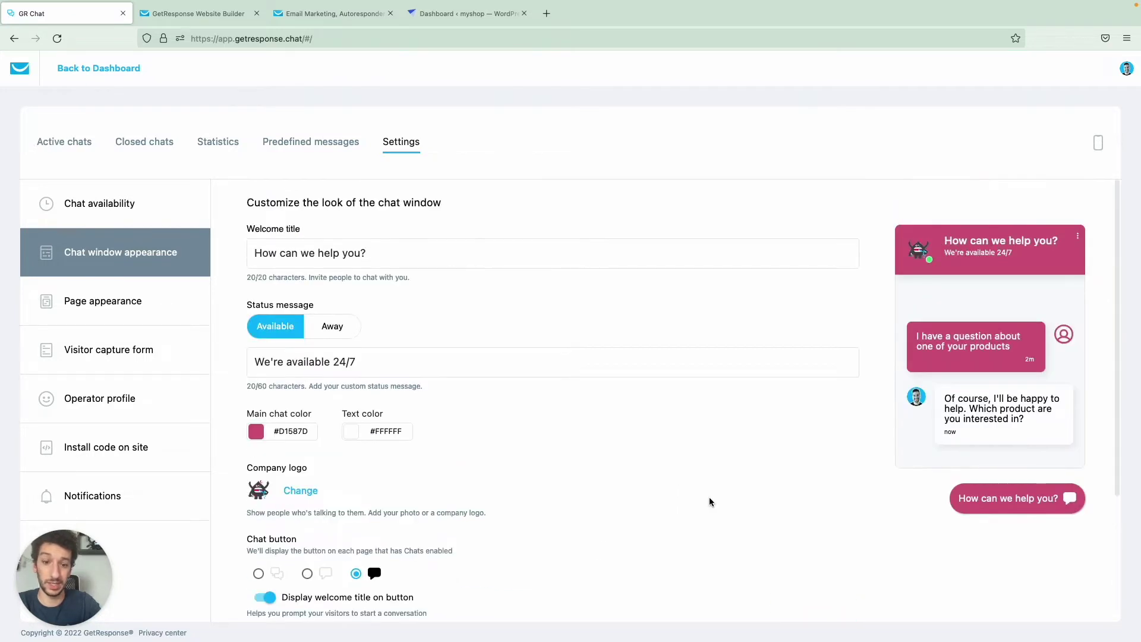
pyautogui.scroll(-5, 771, 556)
pyautogui.click(801, 620)
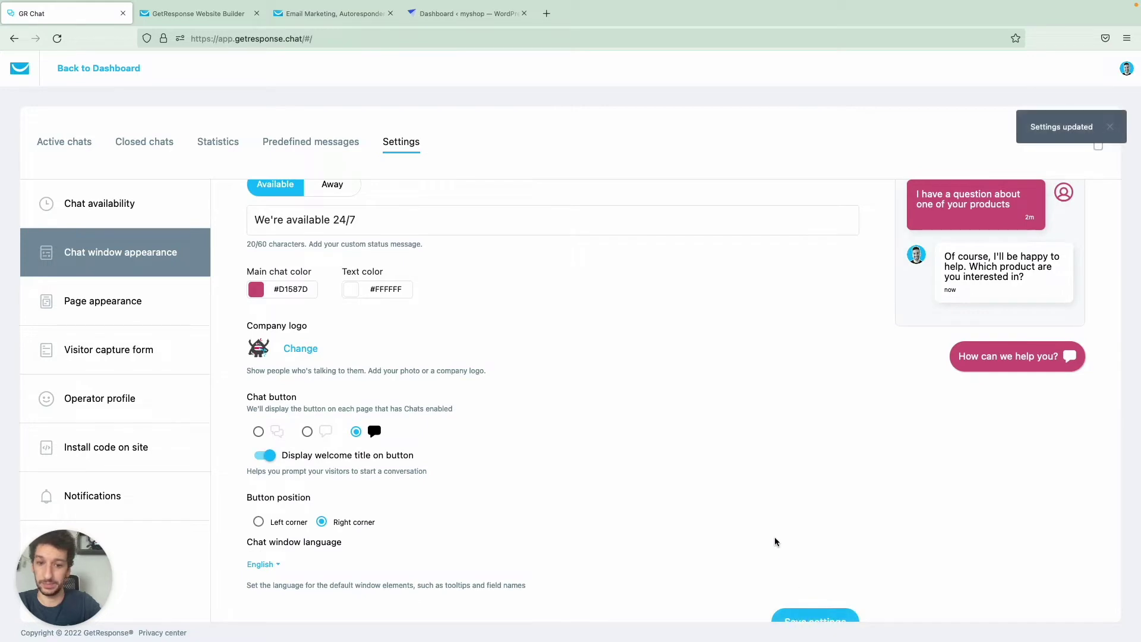
pyautogui.scroll(-1, 774, 540)
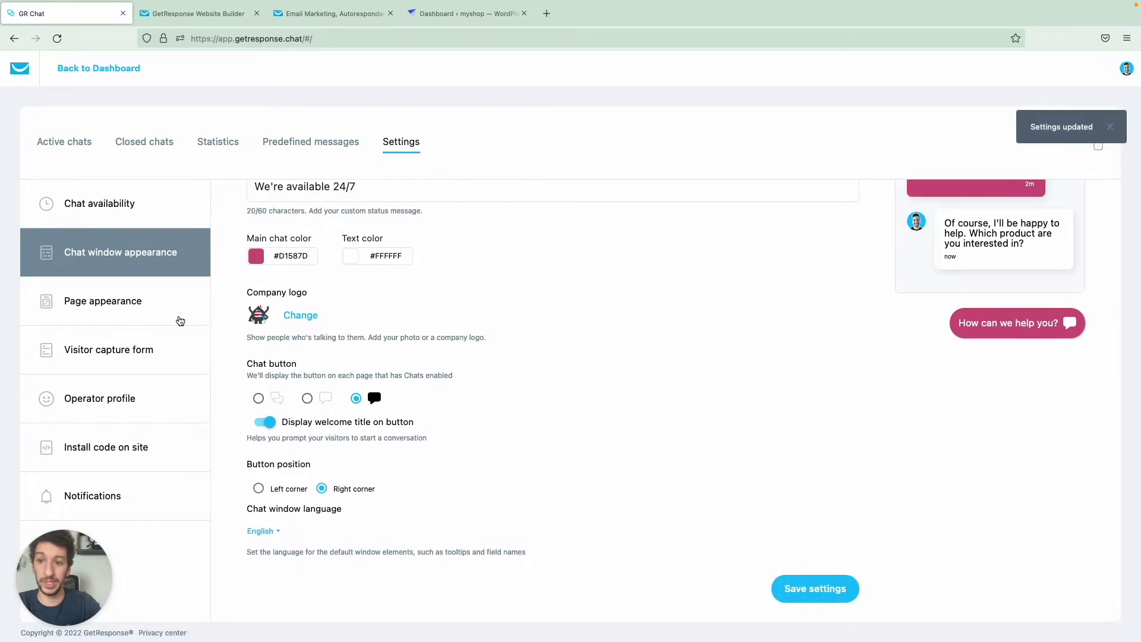
# Set the chat page's background color to the dark pink #D1587D in the page appearance settings and save them.
pyautogui.click(159, 314)
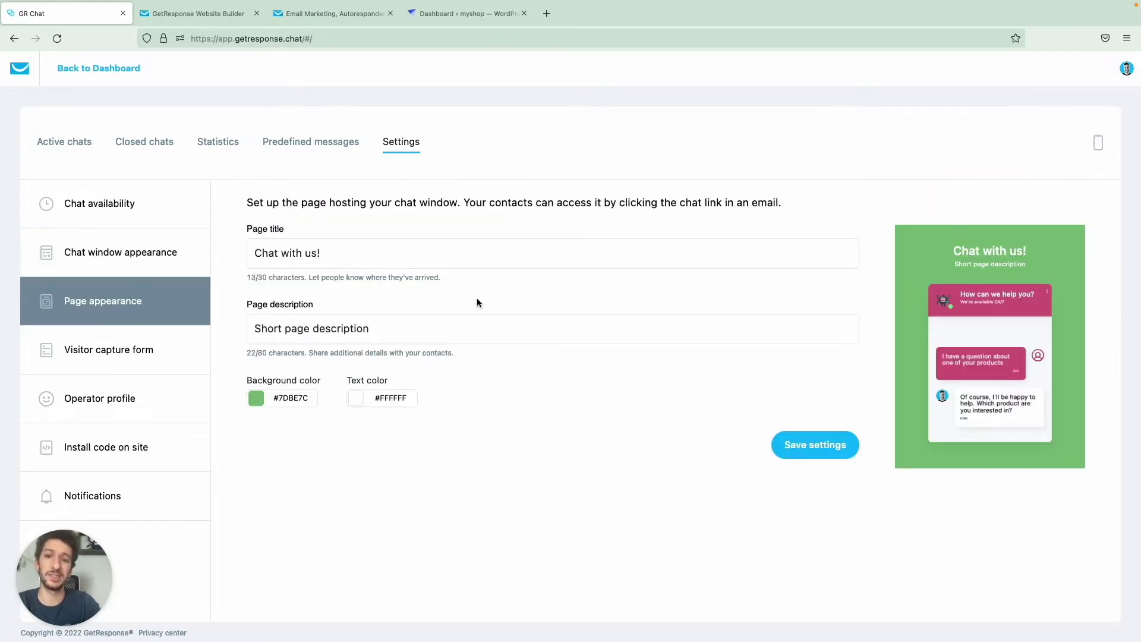
pyautogui.click(256, 399)
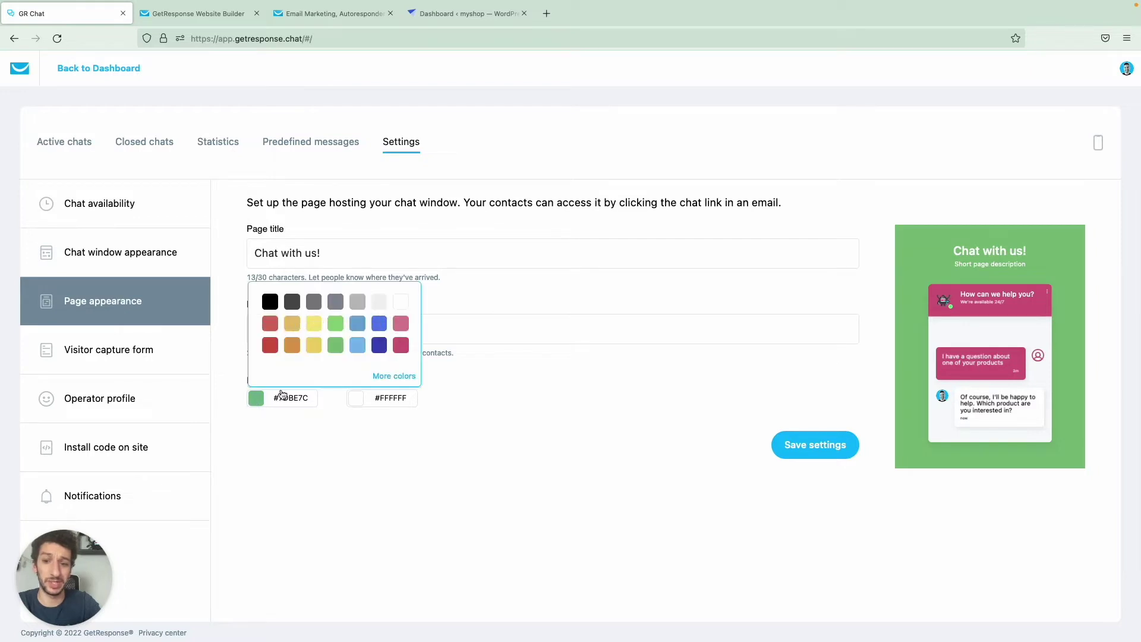
pyautogui.click(399, 346)
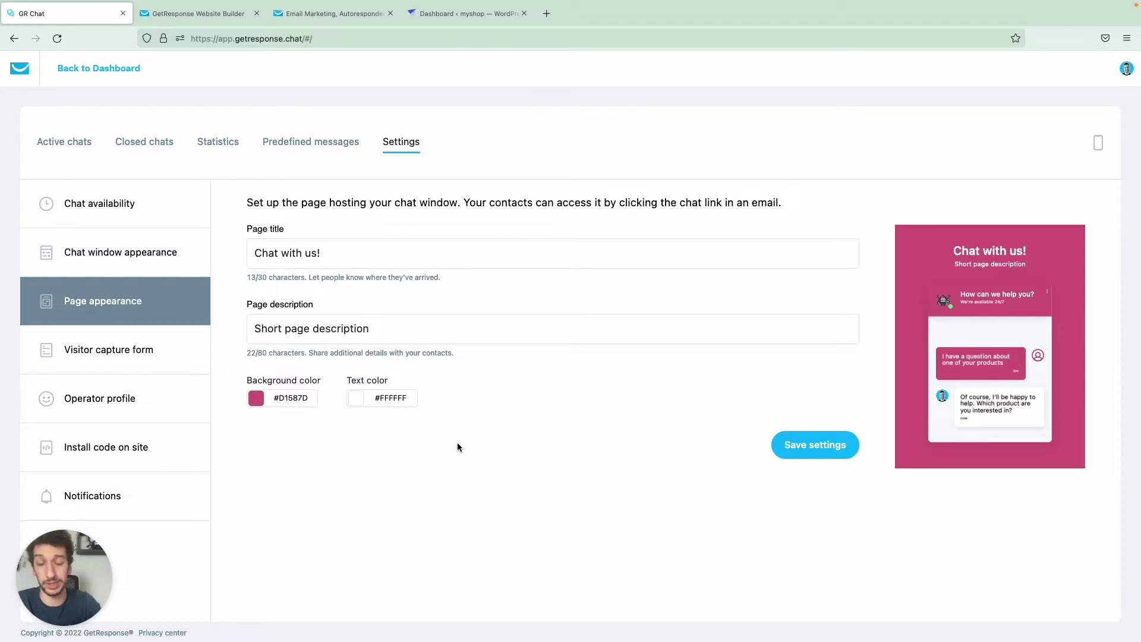
pyautogui.click(810, 446)
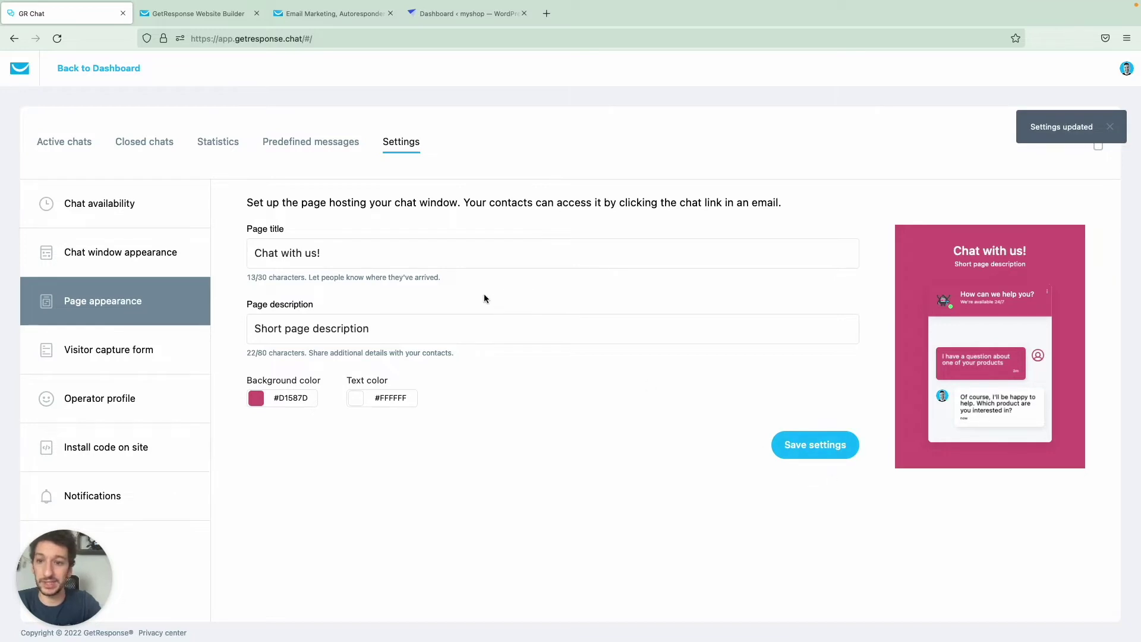
pyautogui.moveTo(331, 254); pyautogui.dragTo(248, 246)
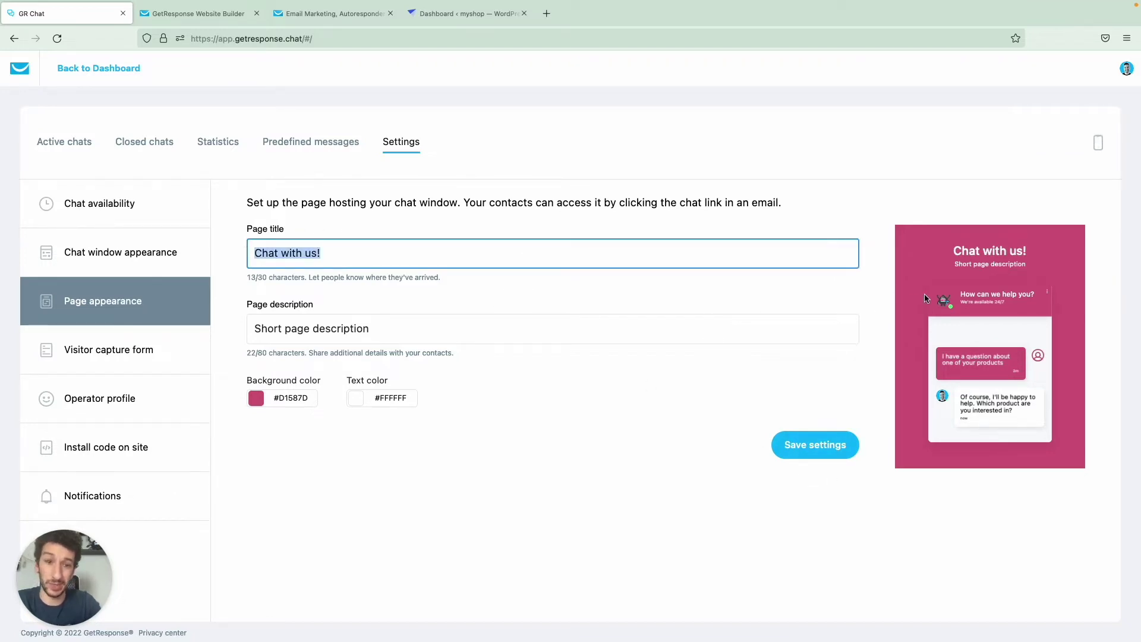
pyautogui.click(963, 254)
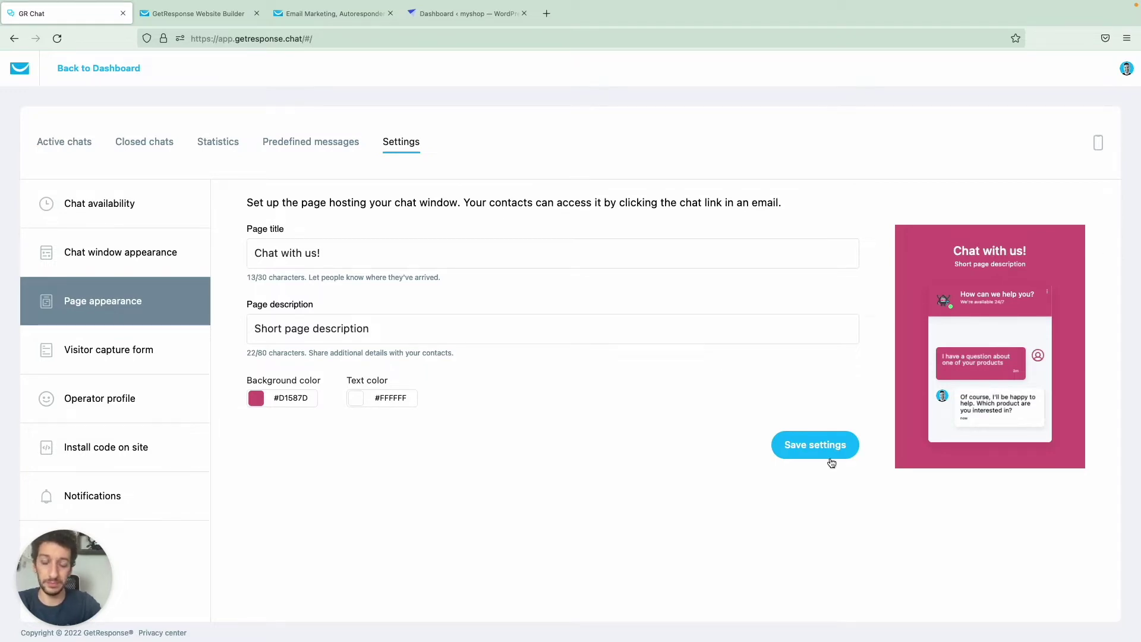
# Change the visitor capture form's message to "Leave your email address and we'll contact you in 24h".
pyautogui.click(131, 359)
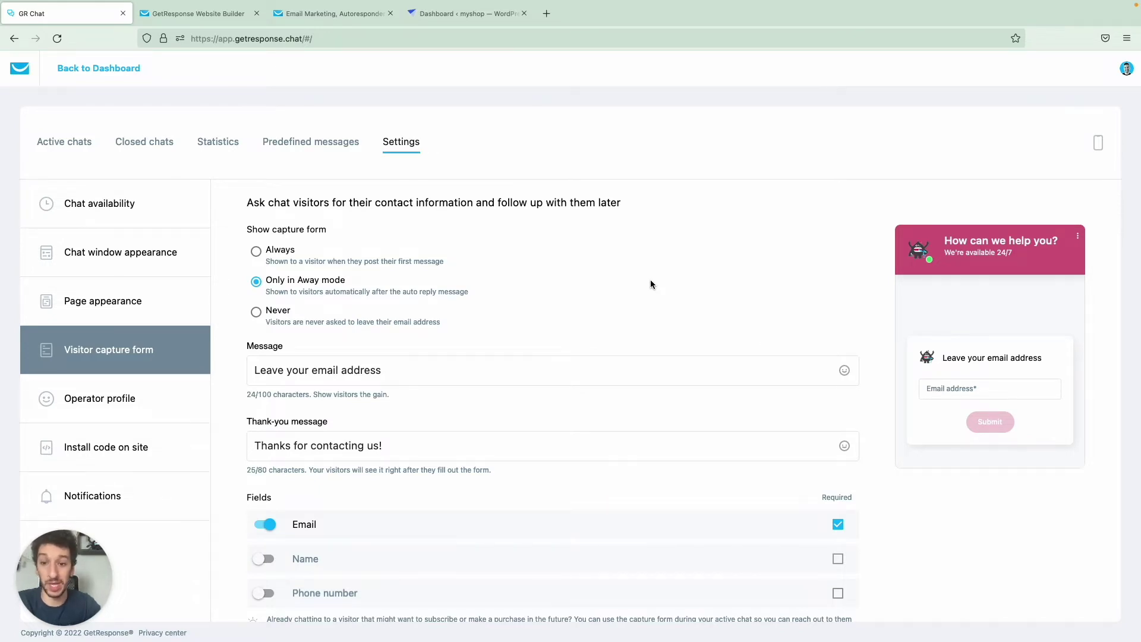
pyautogui.scroll(-2, 651, 281)
pyautogui.scroll(1, 650, 281)
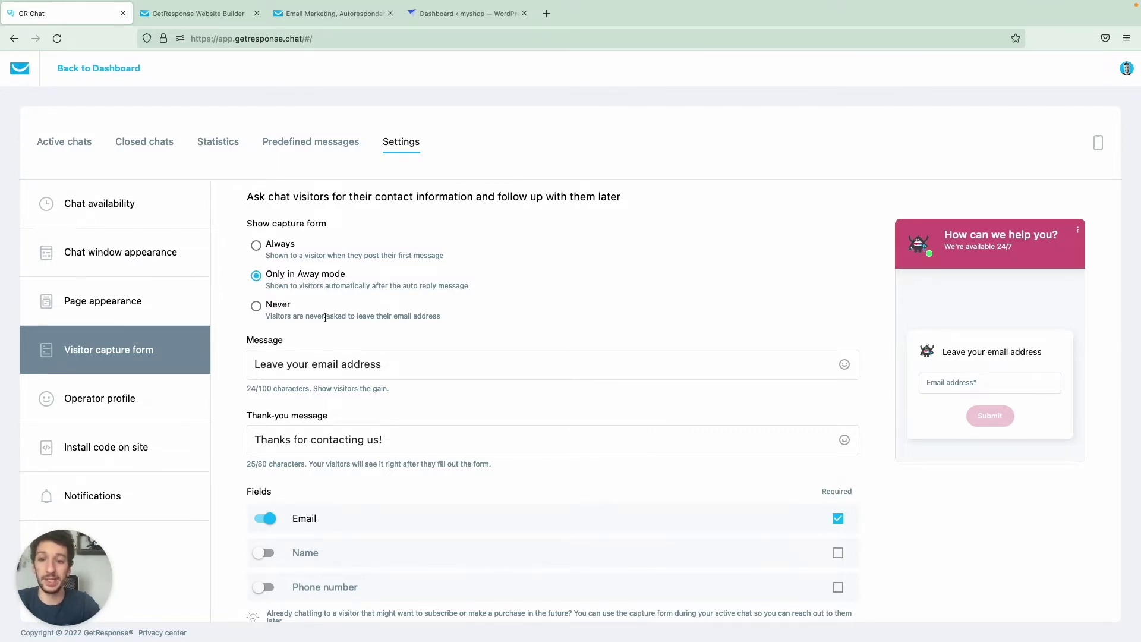
pyautogui.scroll(-1, 324, 316)
pyautogui.doubleClick(298, 336)
pyautogui.click(300, 334)
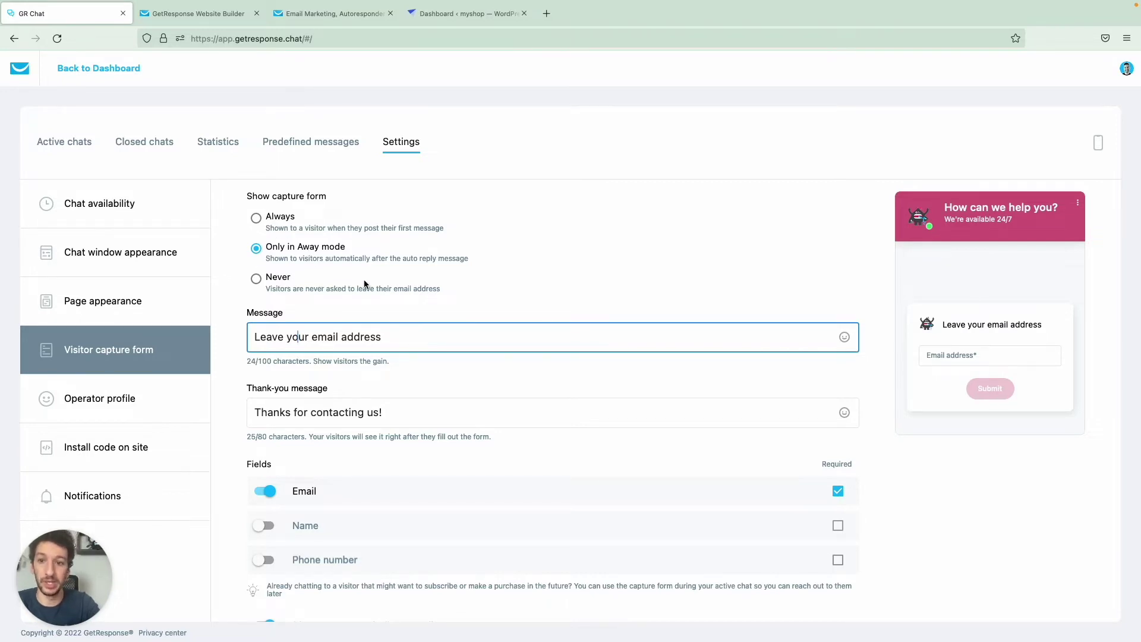
pyautogui.scroll(-1, 364, 284)
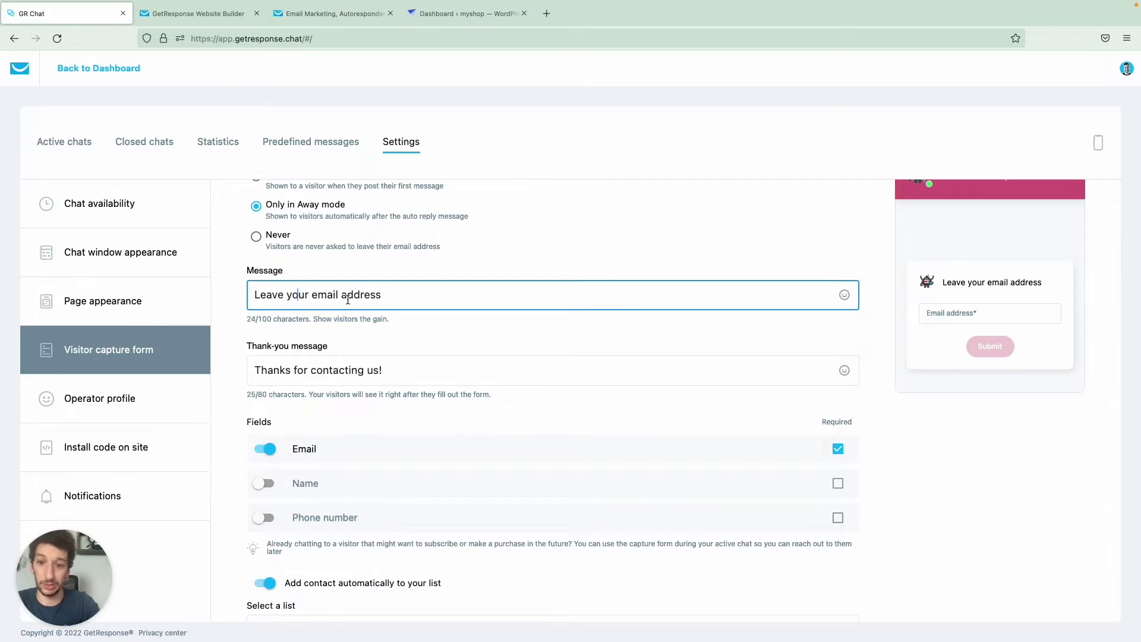
pyautogui.scroll(1, 348, 300)
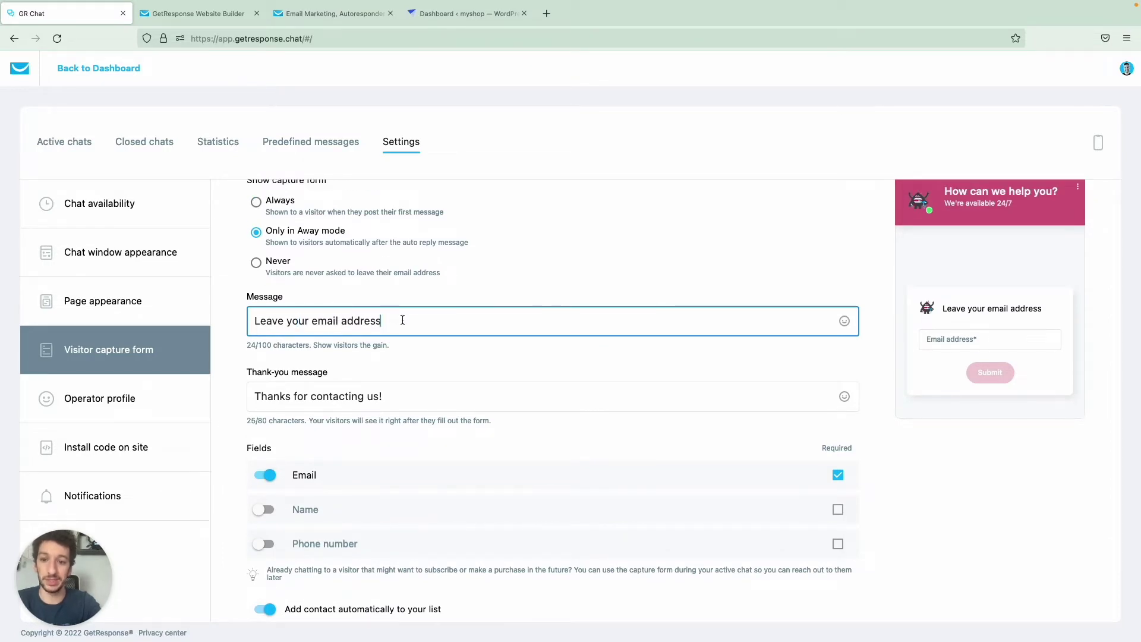
pyautogui.write('and w')
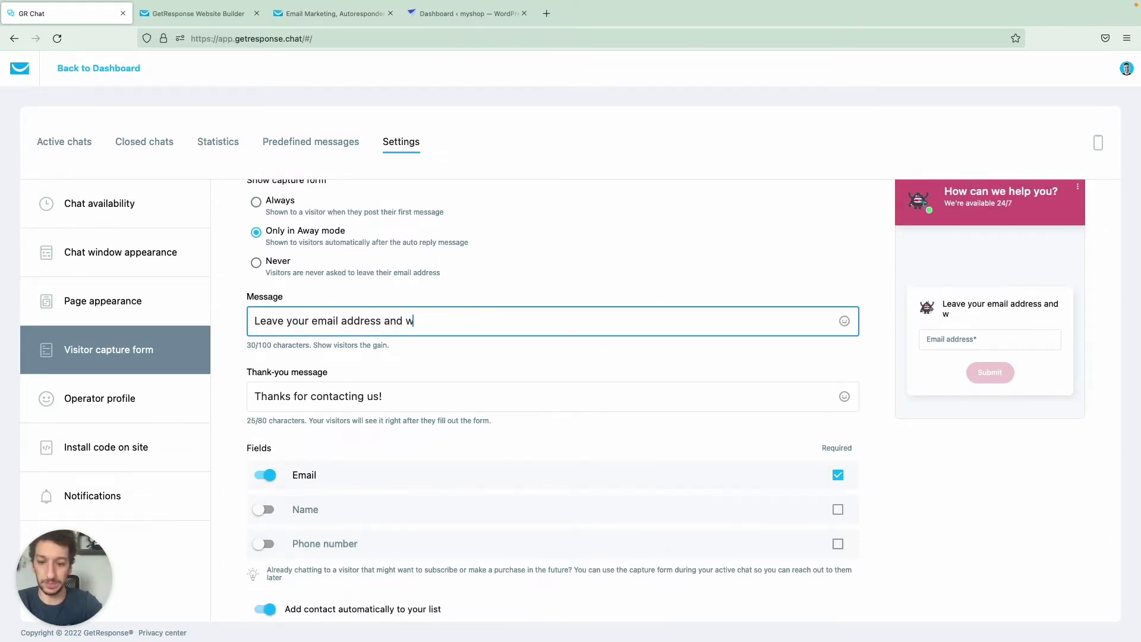
pyautogui.write("el'")
pyautogui.press('BackSpace')
pyautogui.press('BackSpace')
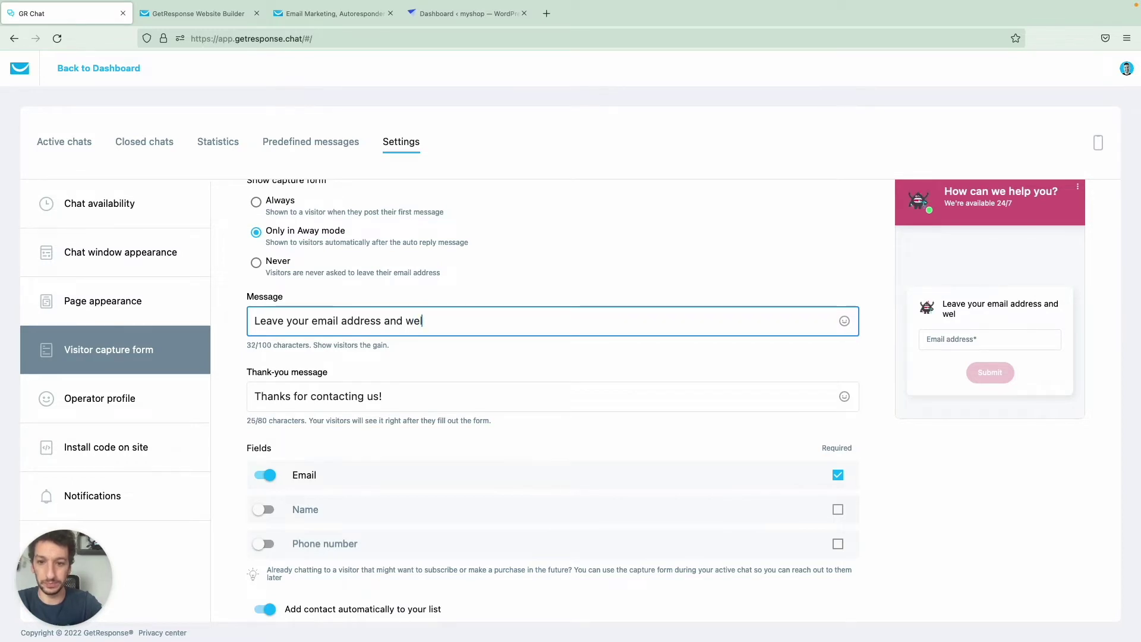
pyautogui.write("'ll contact you")
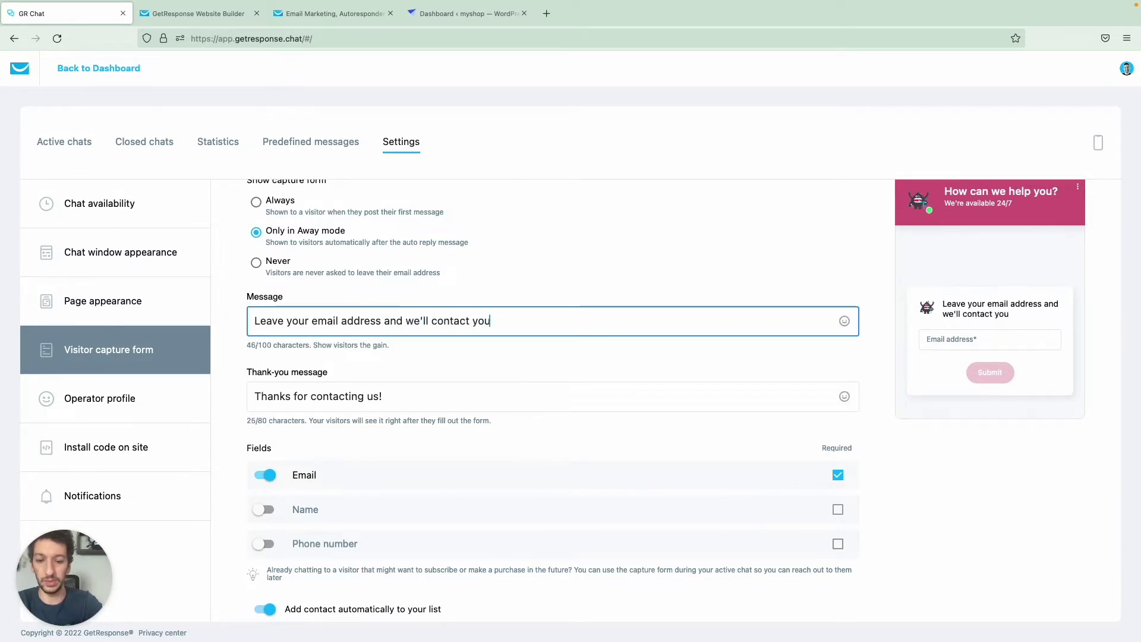
pyautogui.write(' in  24h')
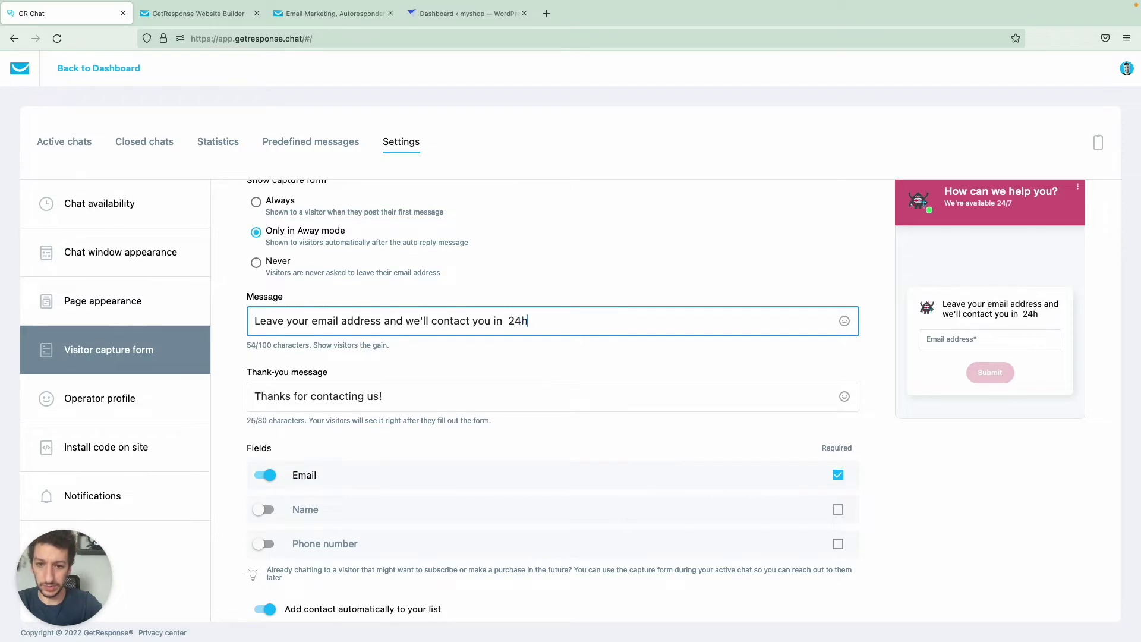
pyautogui.press('Left')
pyautogui.press('Left')
pyautogui.press('BackSpace')
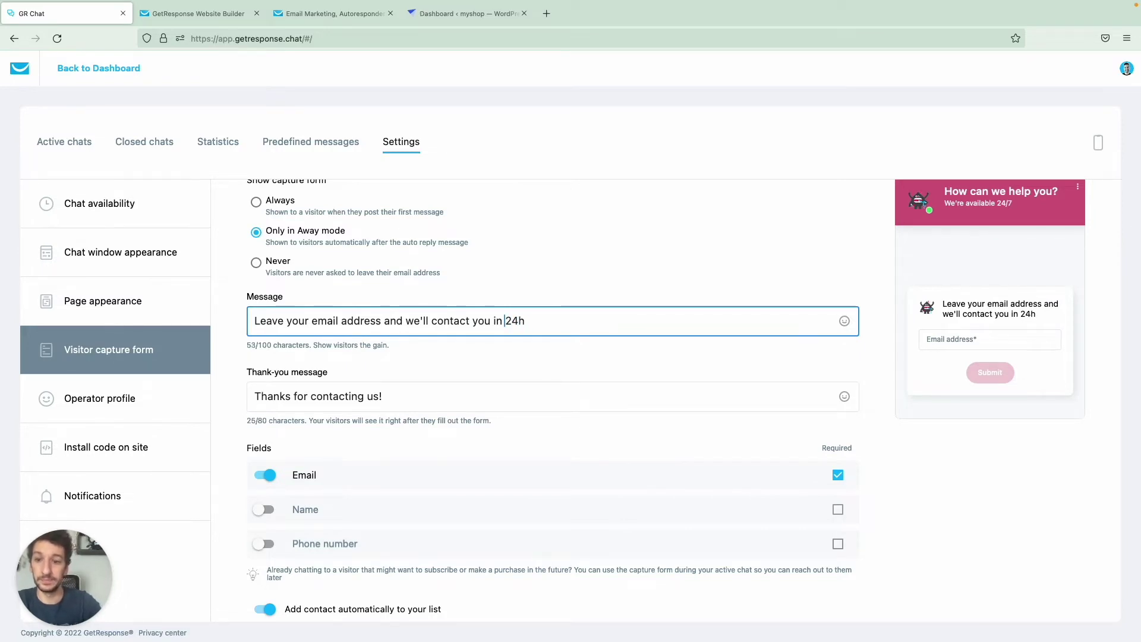
# Reword the capture form's thank-you message as "Thank you for contacting us!".
pyautogui.click(302, 360)
pyautogui.scroll(-2, 306, 374)
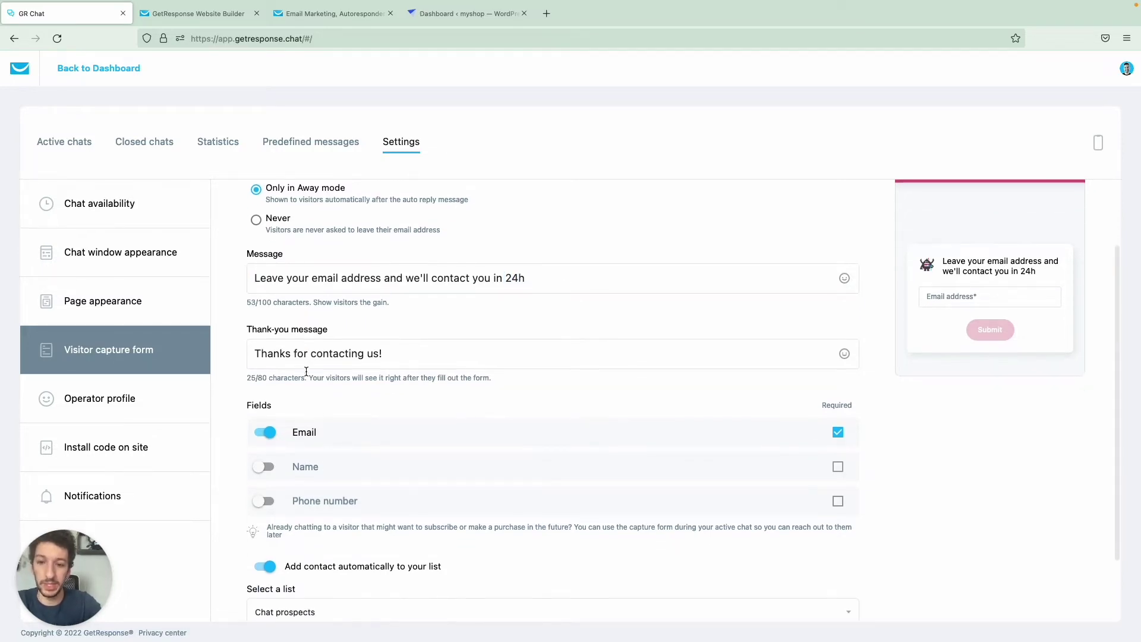
pyautogui.click(291, 355)
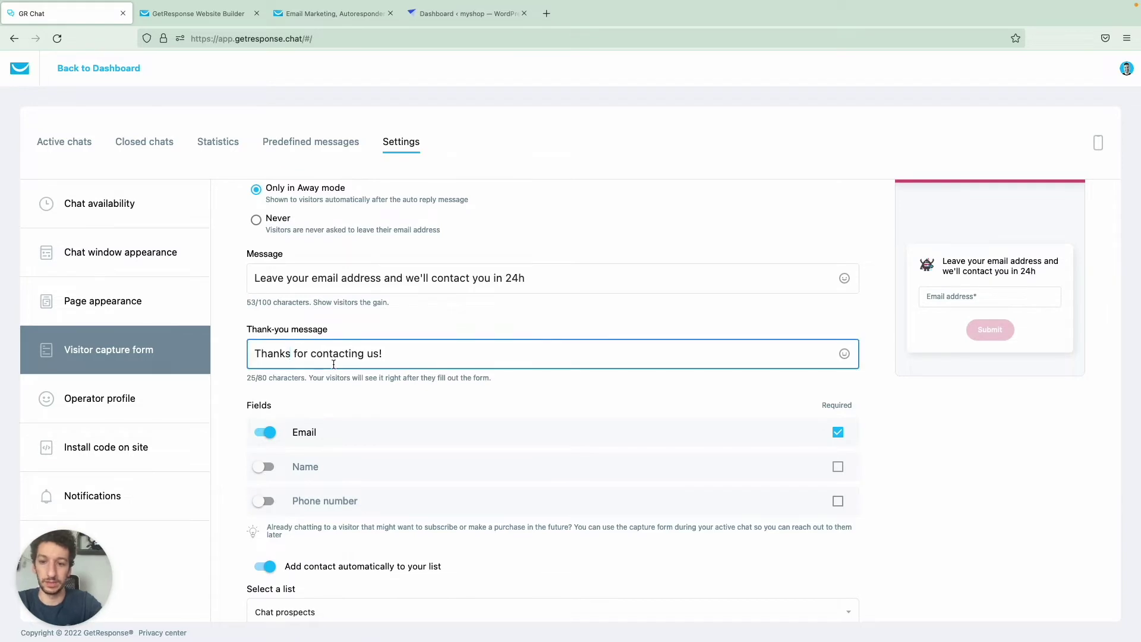
pyautogui.press('BackSpace')
pyautogui.write('you')
pyautogui.scroll(1, 530, 337)
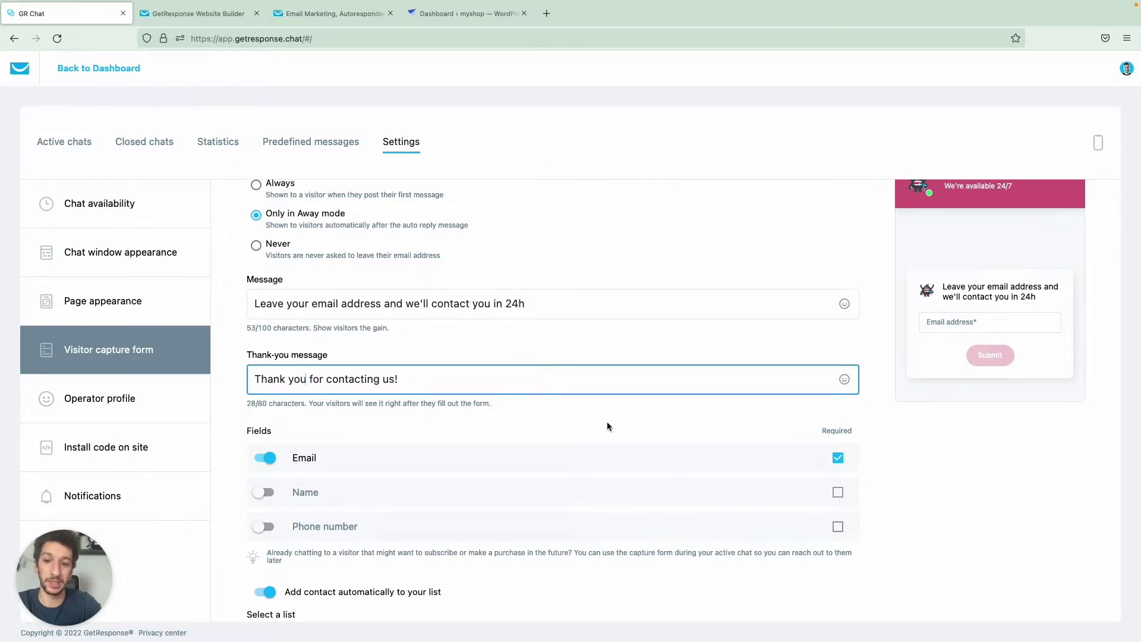
# Add Name as a required field on the capture form, and try the Phone number field before turning it back off.
pyautogui.scroll(-1, 507, 445)
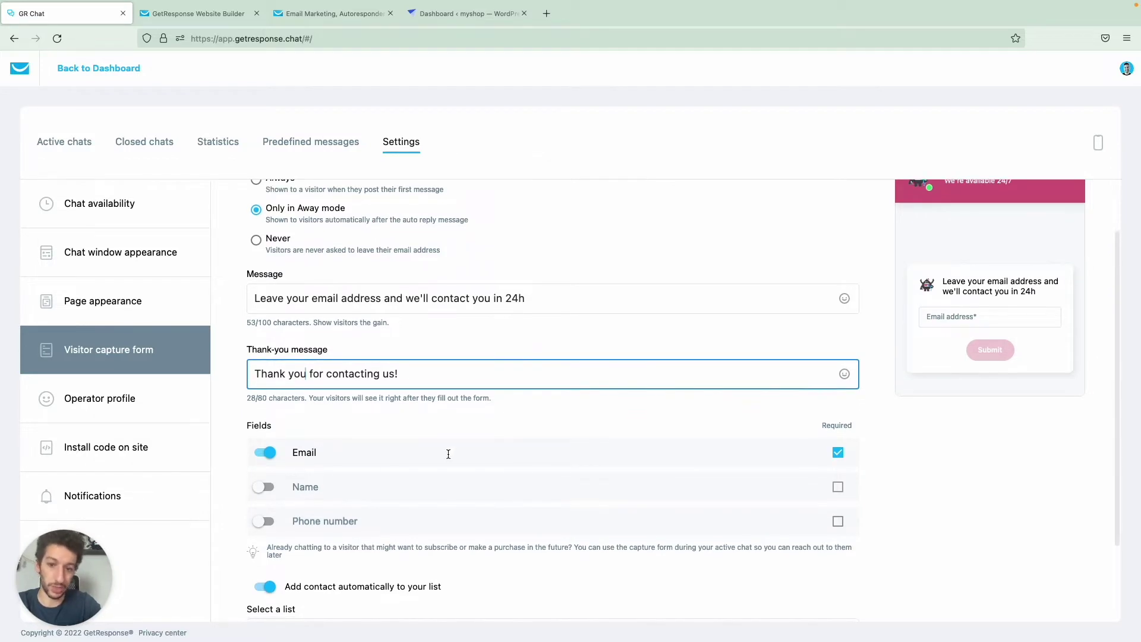
pyautogui.click(267, 490)
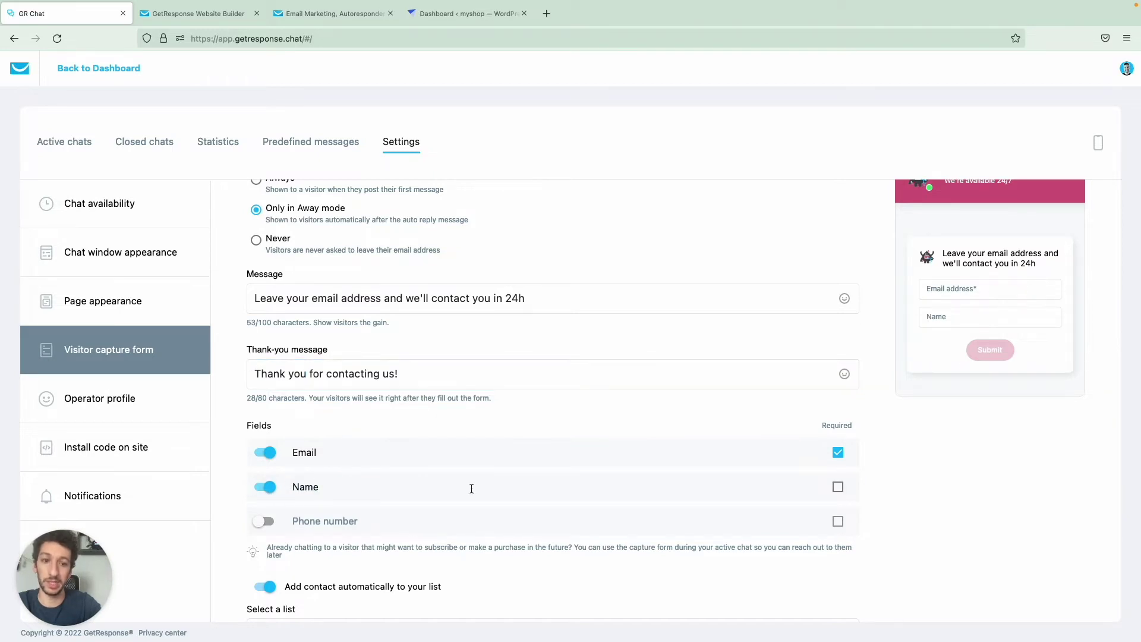
pyautogui.click(838, 487)
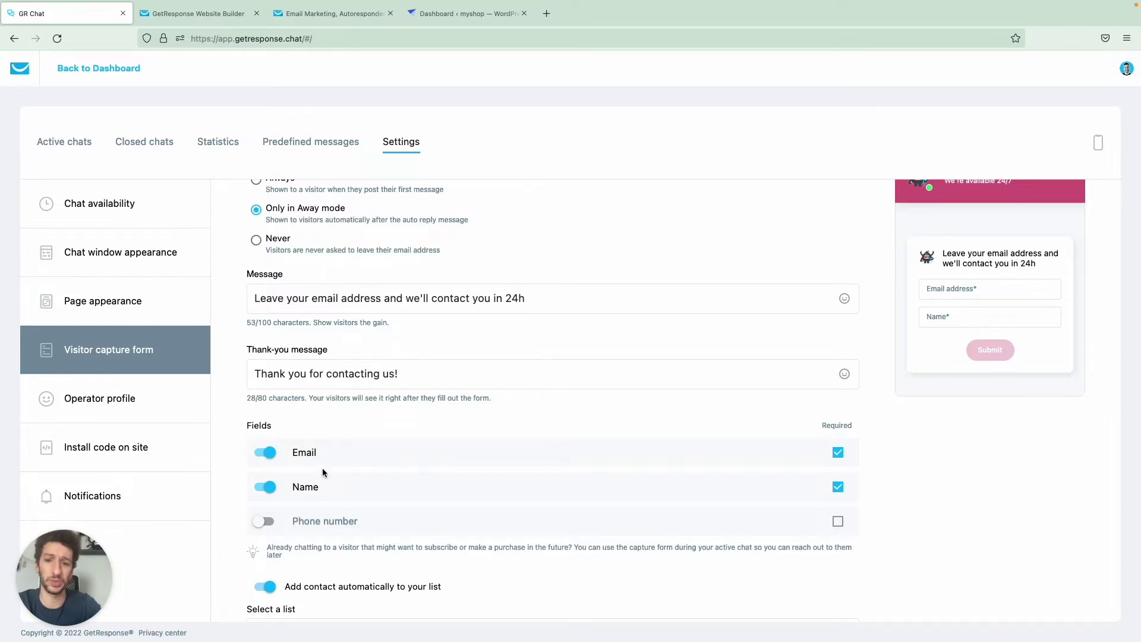
pyautogui.click(266, 521)
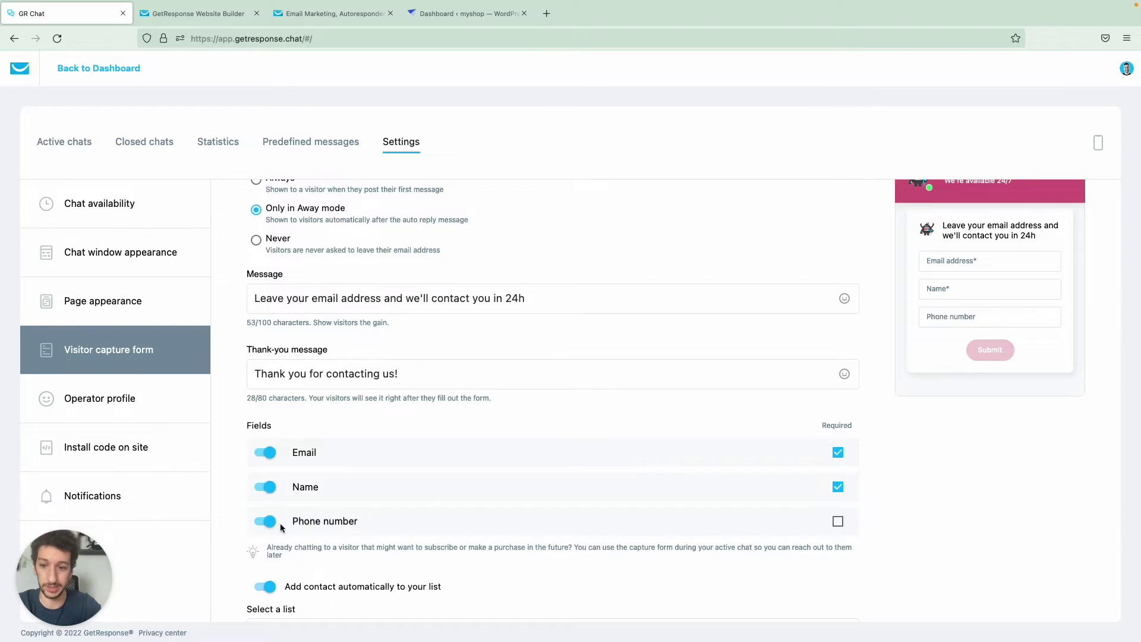
pyautogui.click(278, 522)
# Keep Chat prospects as the list to which contacts are added automatically, and save the visitor capture form settings.
pyautogui.scroll(-2, 368, 521)
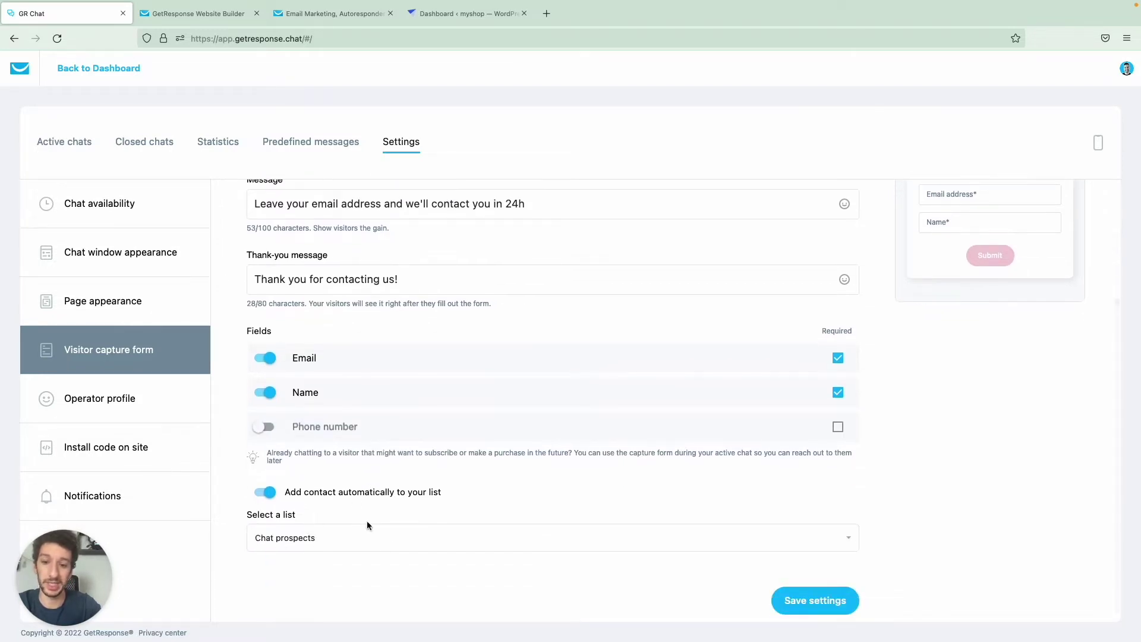
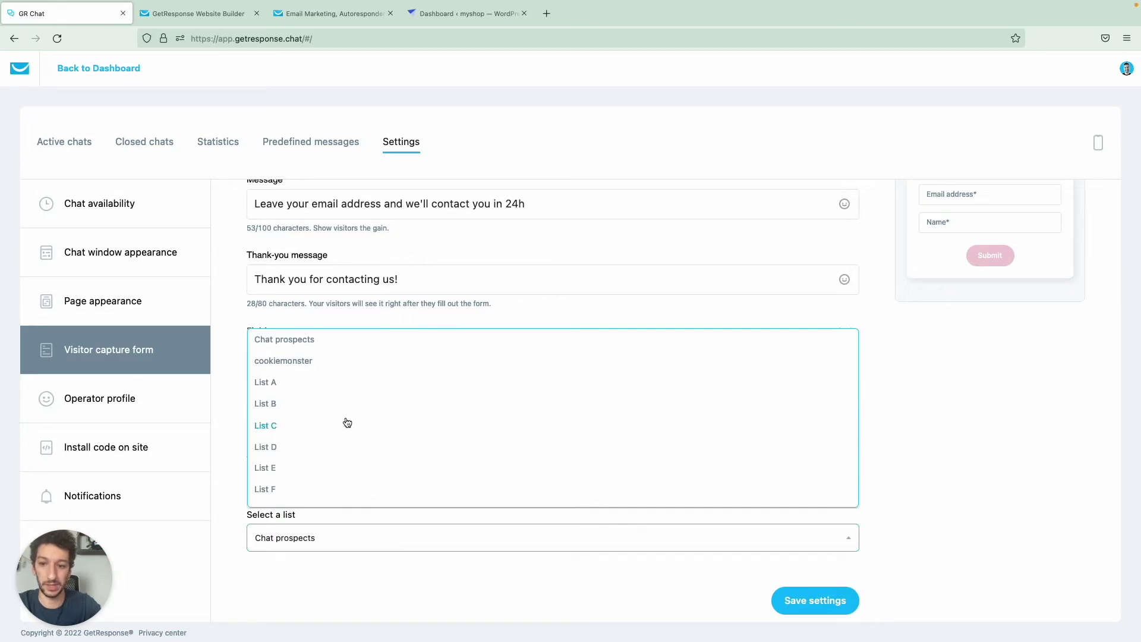
pyautogui.click(305, 344)
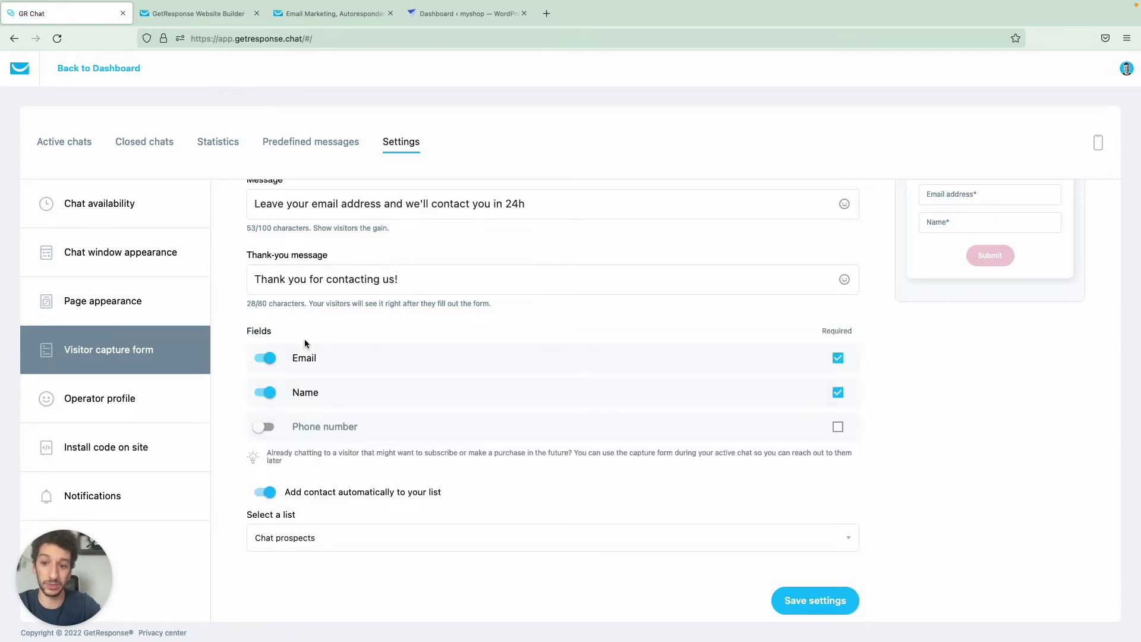
pyautogui.click(819, 607)
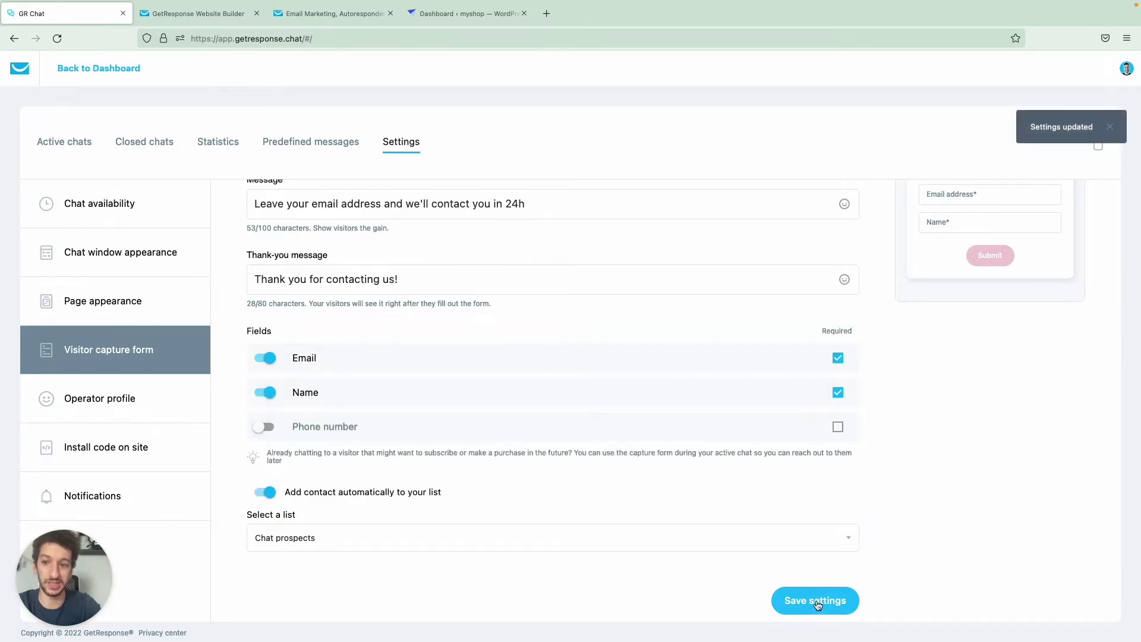
# View the operator profile, and in the notification settings try the Bell sound for new chat messages before restoring Standard.
pyautogui.click(185, 400)
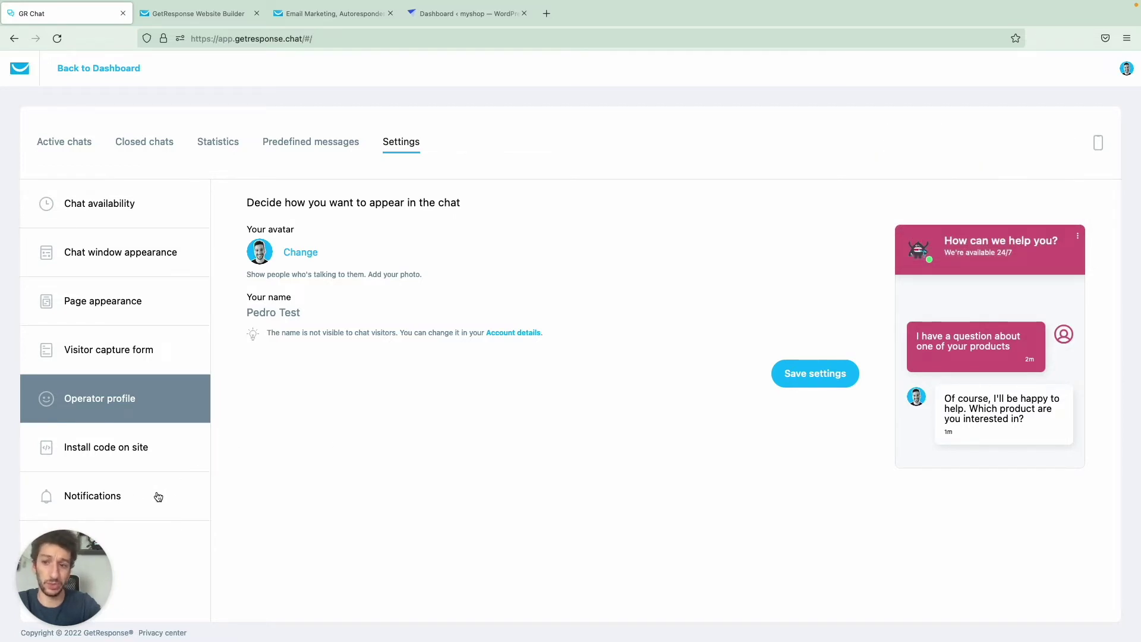
pyautogui.click(121, 494)
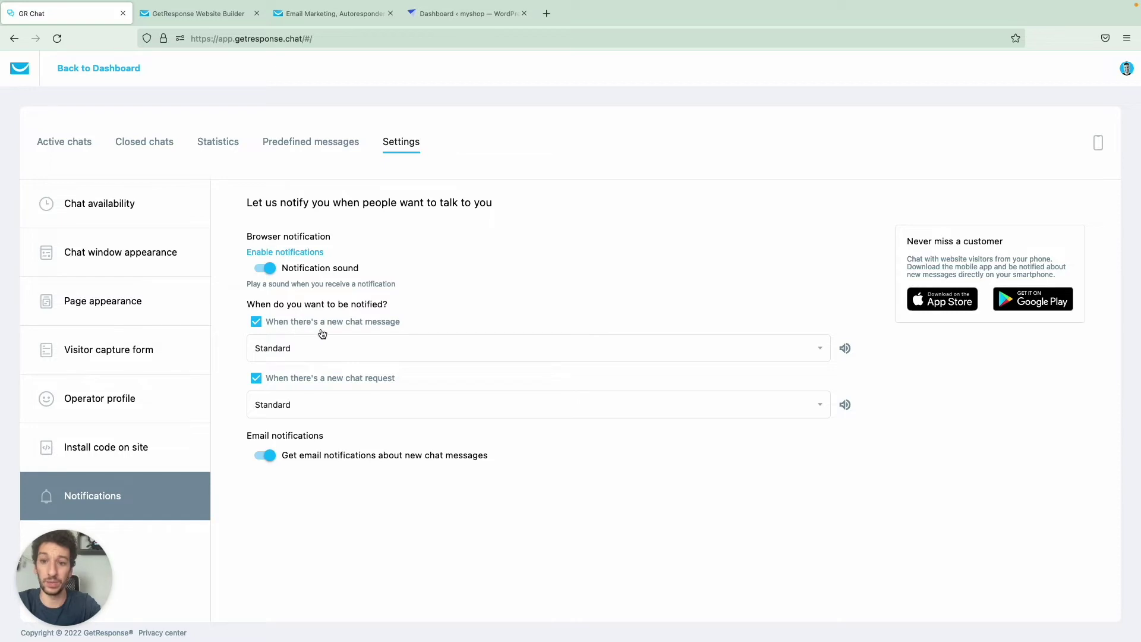
pyautogui.click(847, 351)
pyautogui.click(808, 352)
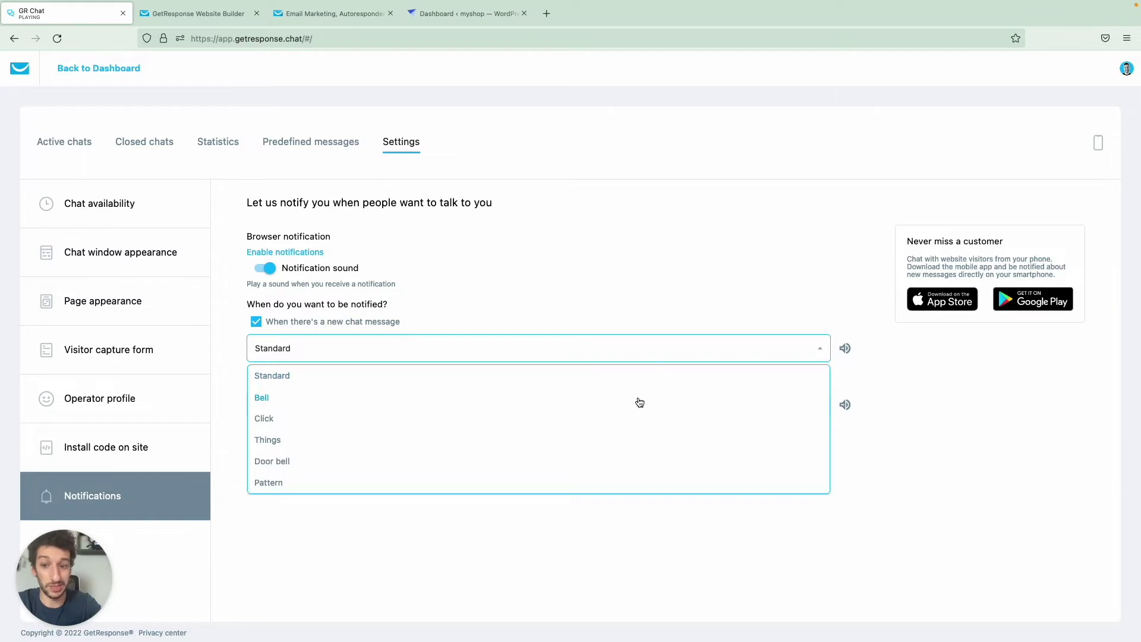
pyautogui.click(640, 398)
pyautogui.click(777, 351)
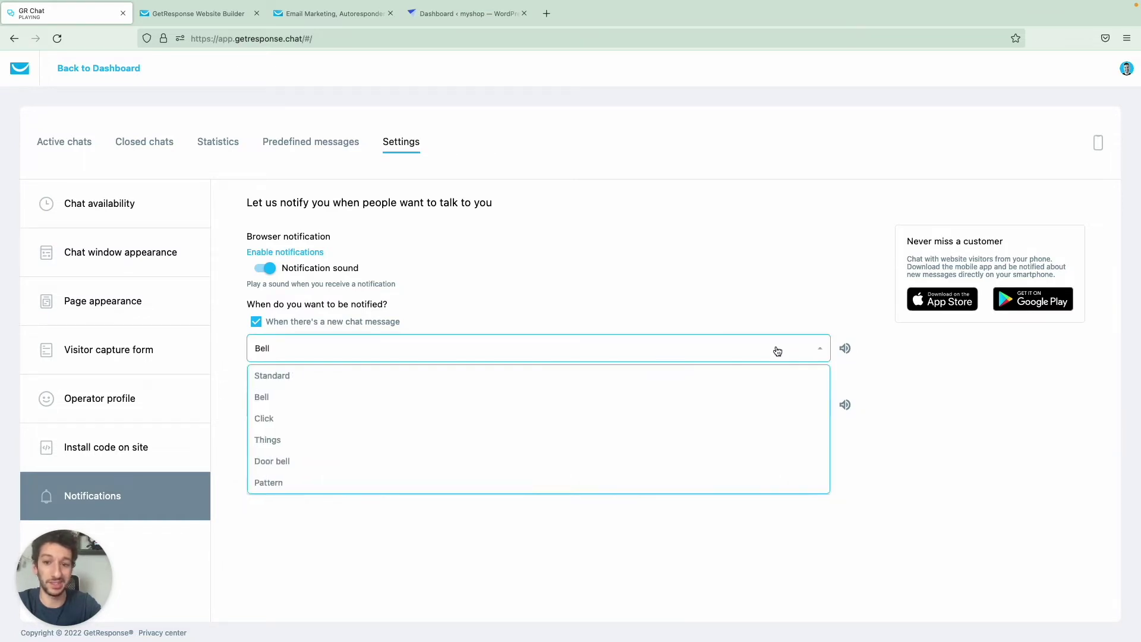
pyautogui.click(646, 377)
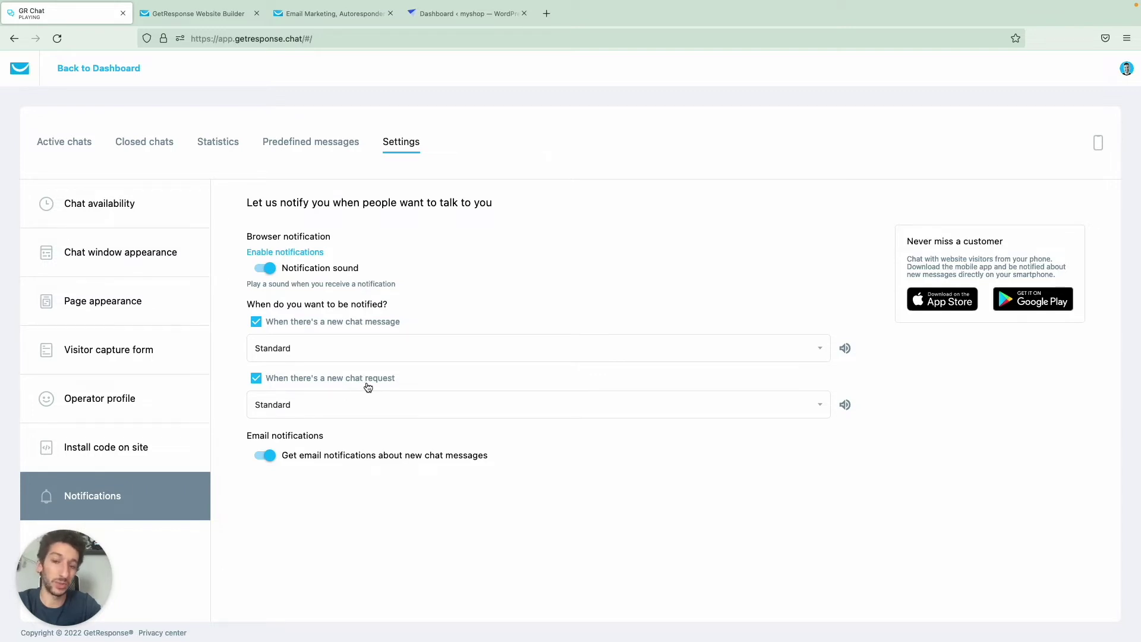
# Turn off the notification for new chat requests and toggle the email notifications about new chat messages.
pyautogui.click(256, 379)
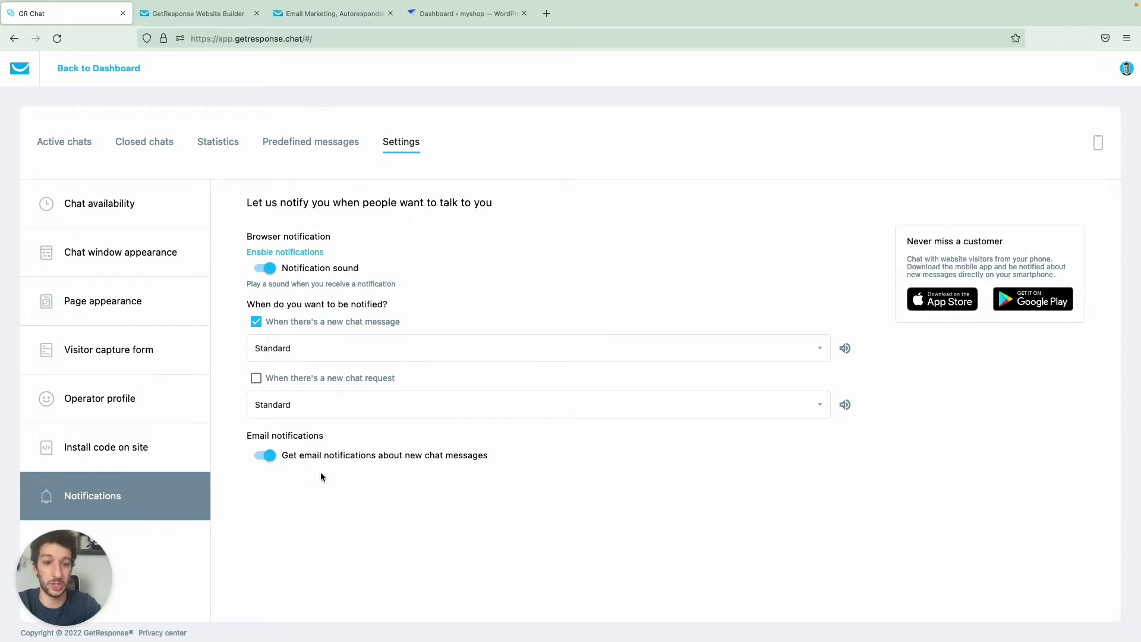
pyautogui.click(265, 456)
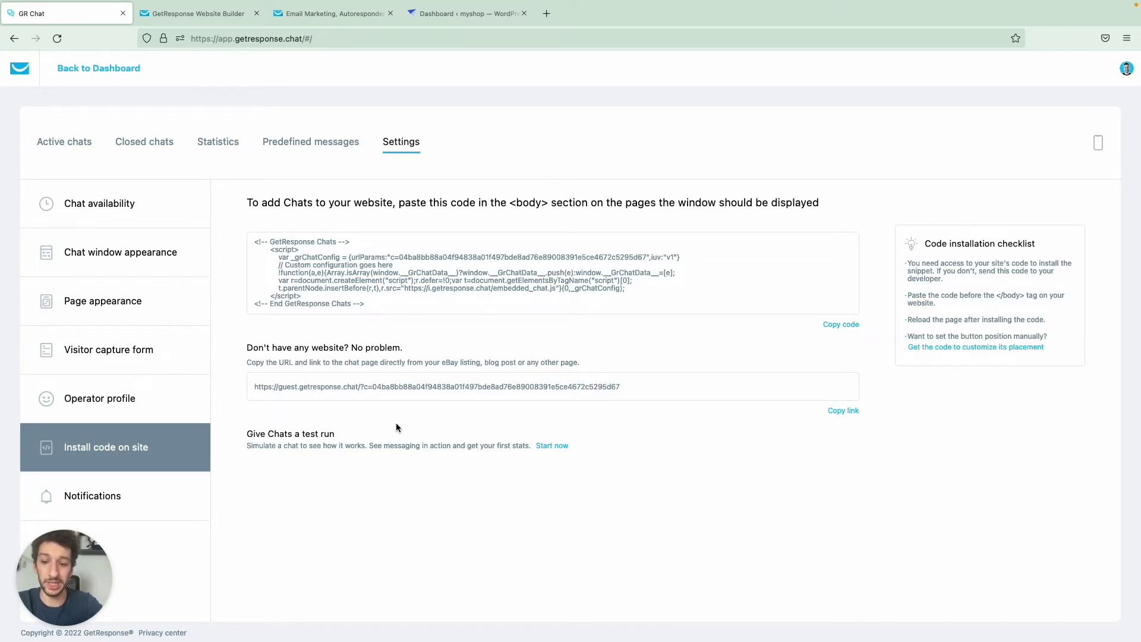
# Switch to the Website Builder, toggle GetResponse Chats in the Masterclass site's settings so it ends up on, and return to the website list.
pyautogui.hotkey('ctrl', 'Tab')
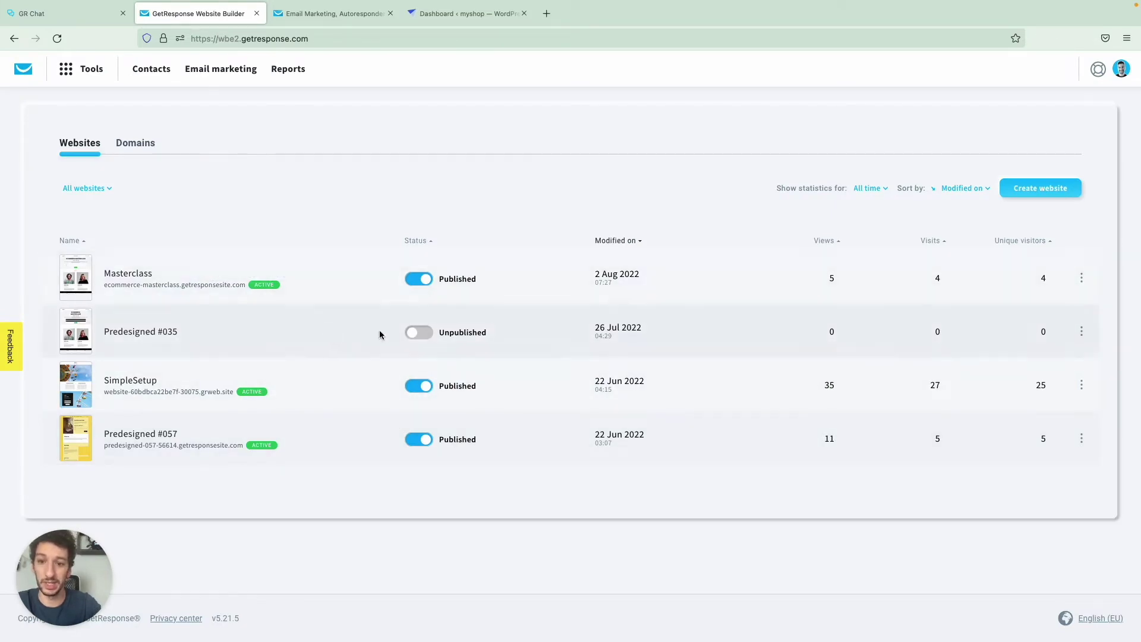
pyautogui.click(1082, 278)
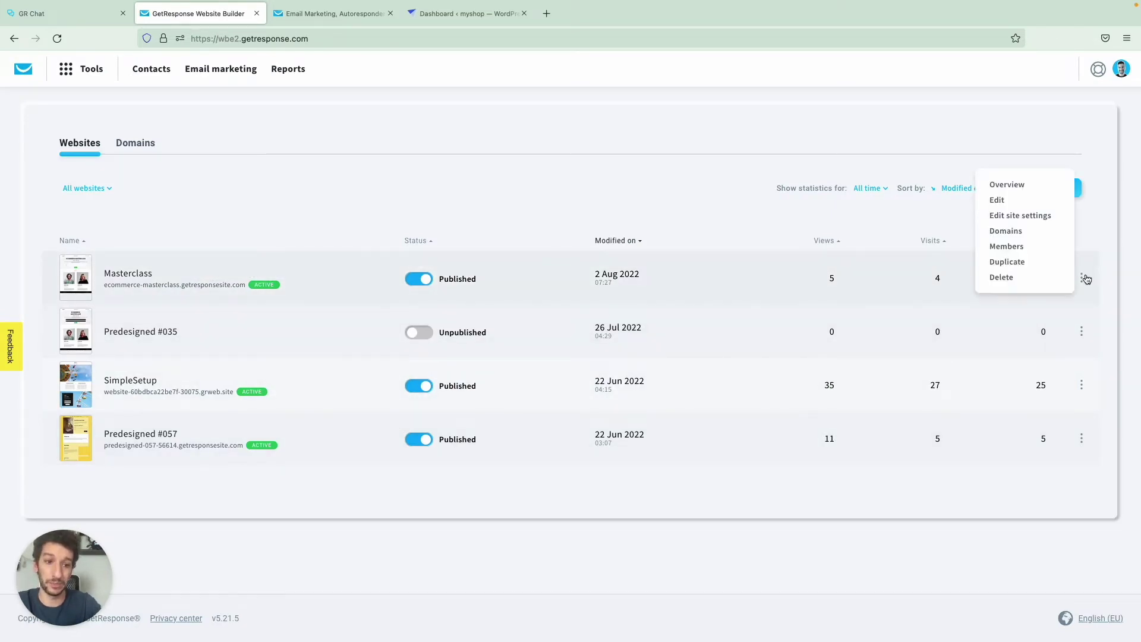
pyautogui.click(1021, 216)
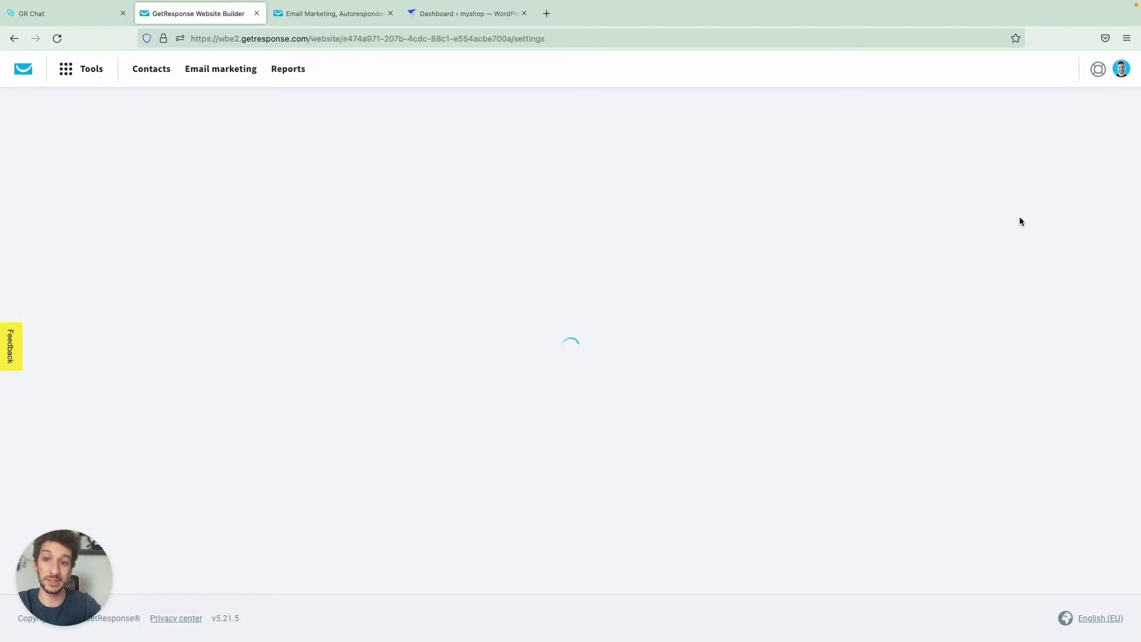
pyautogui.scroll(-9, 700, 312)
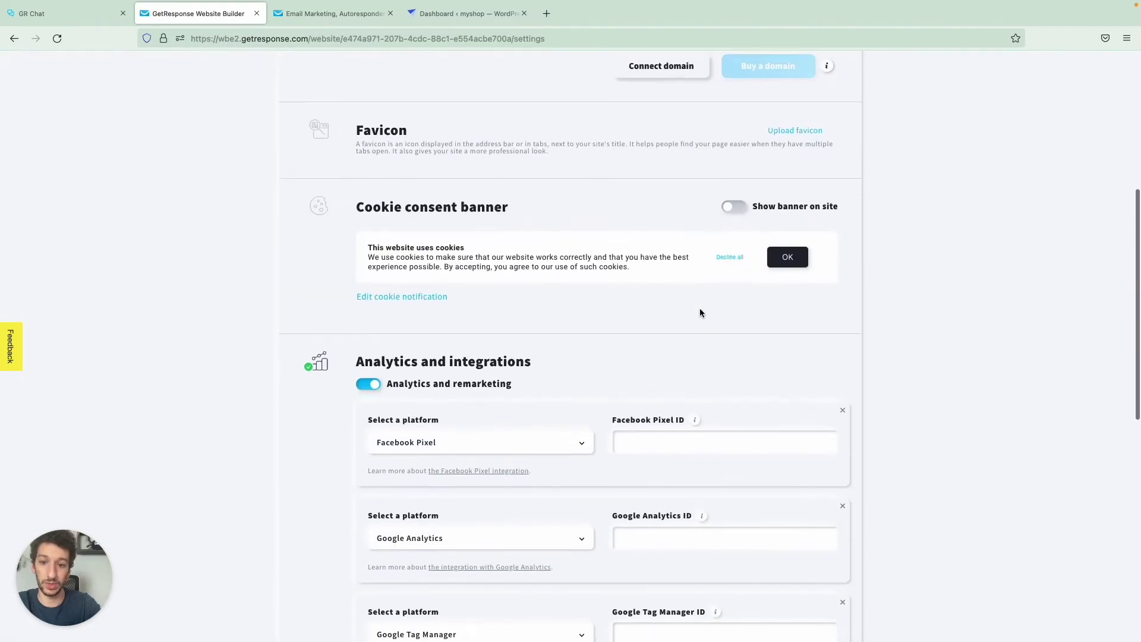
pyautogui.click(371, 535)
pyautogui.click(371, 535)
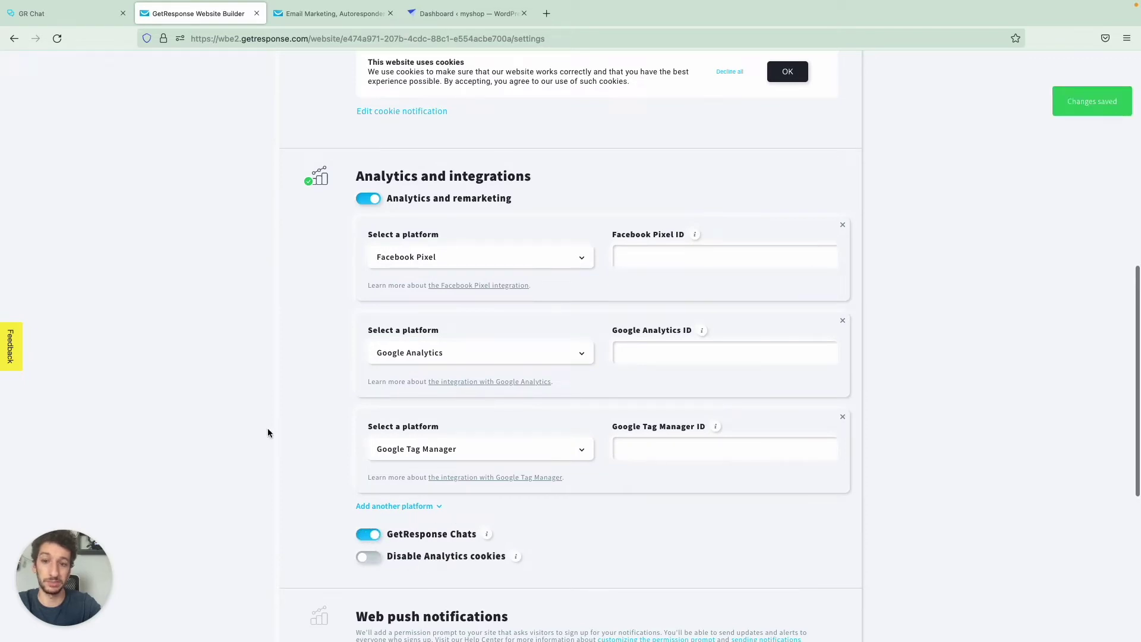
pyautogui.scroll(9, 267, 428)
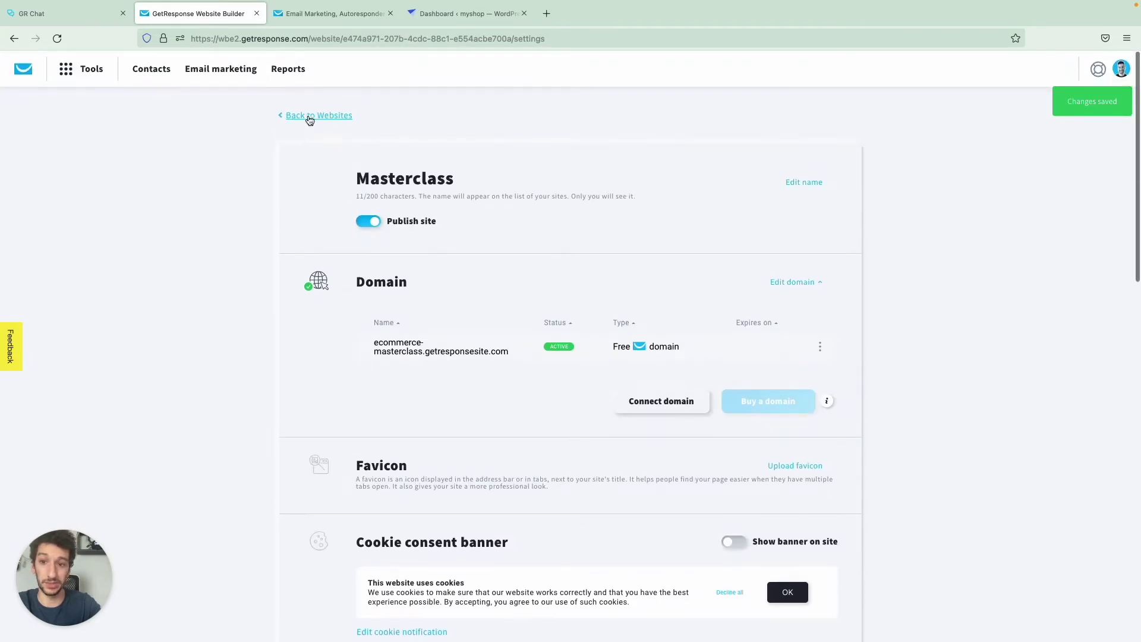
pyautogui.click(309, 116)
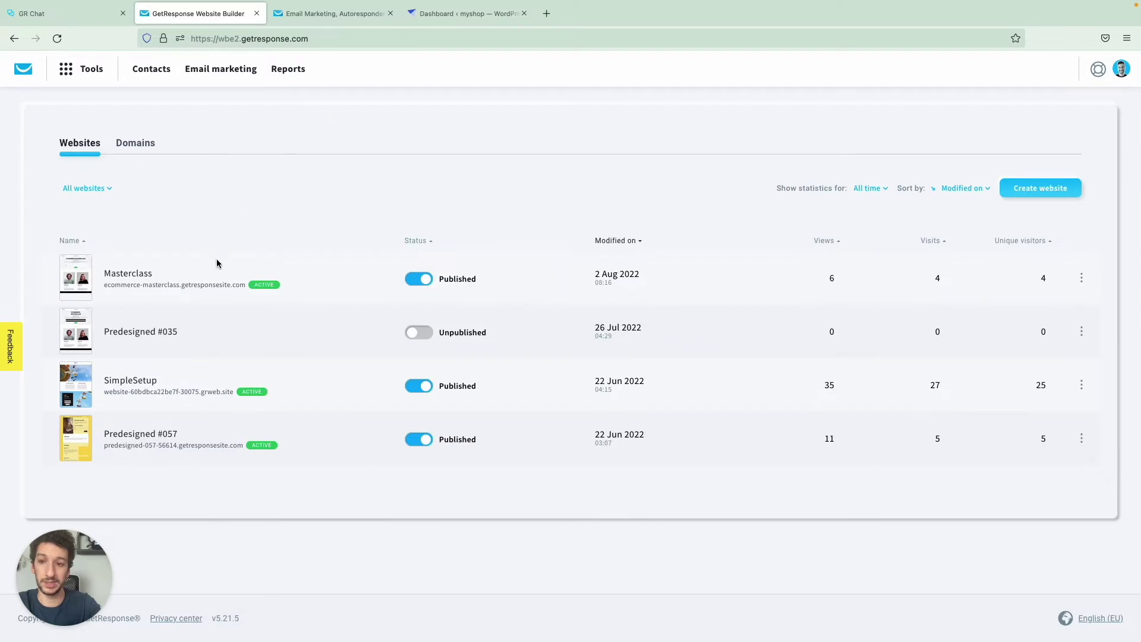
# View the published Masterclass site, check its chat window, and close the site again.
pyautogui.click(205, 286)
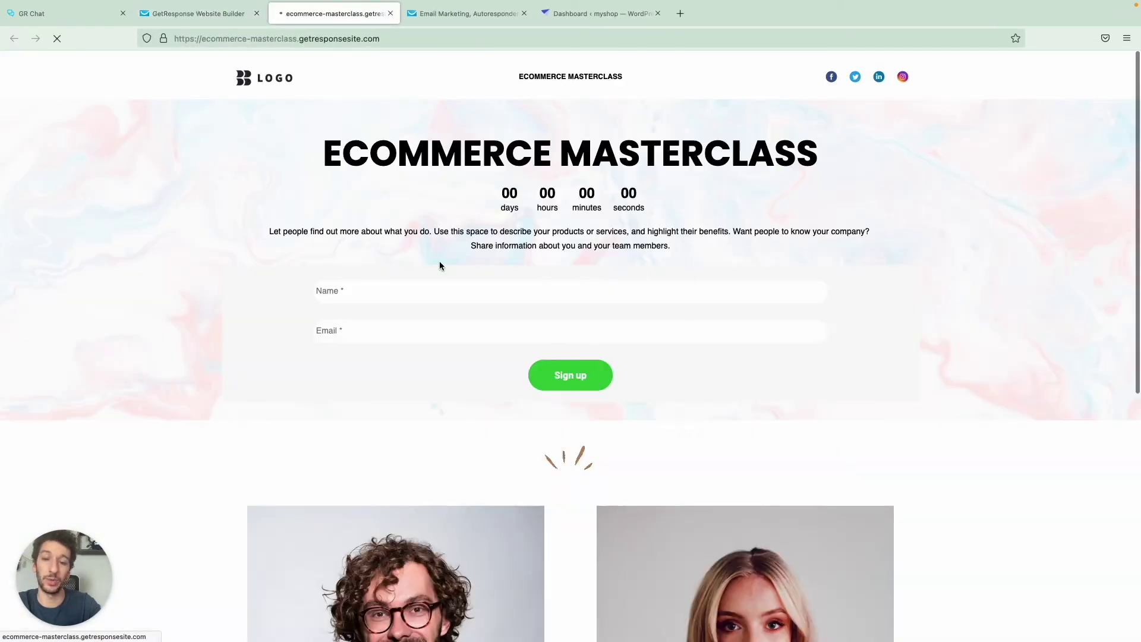
pyautogui.scroll(-2, 597, 312)
pyautogui.scroll(-5, 747, 396)
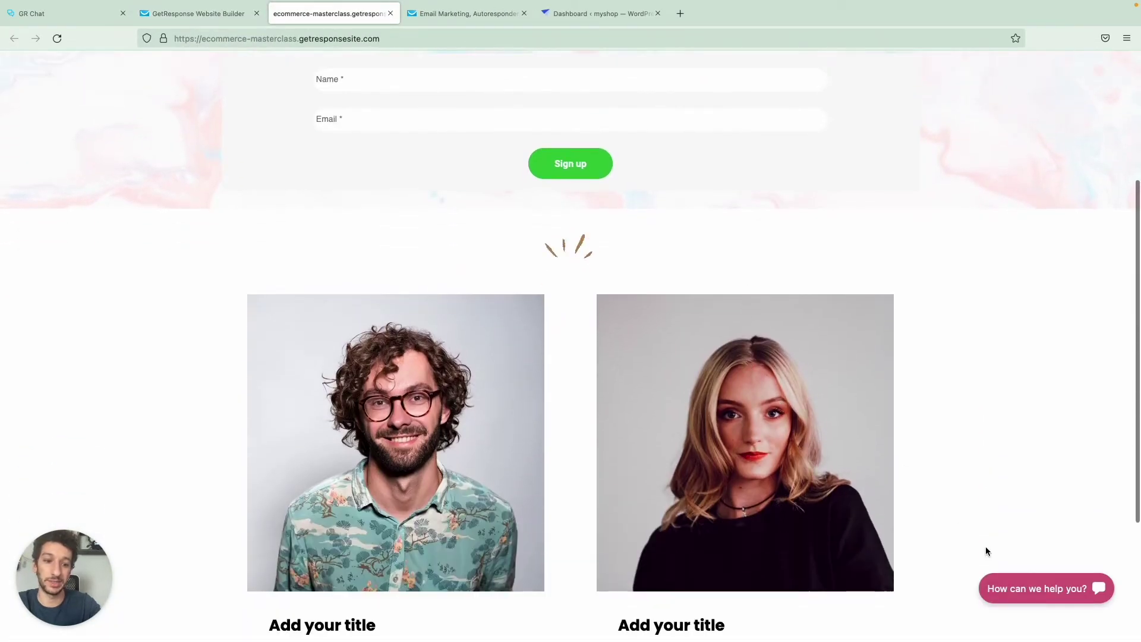
pyautogui.click(1032, 588)
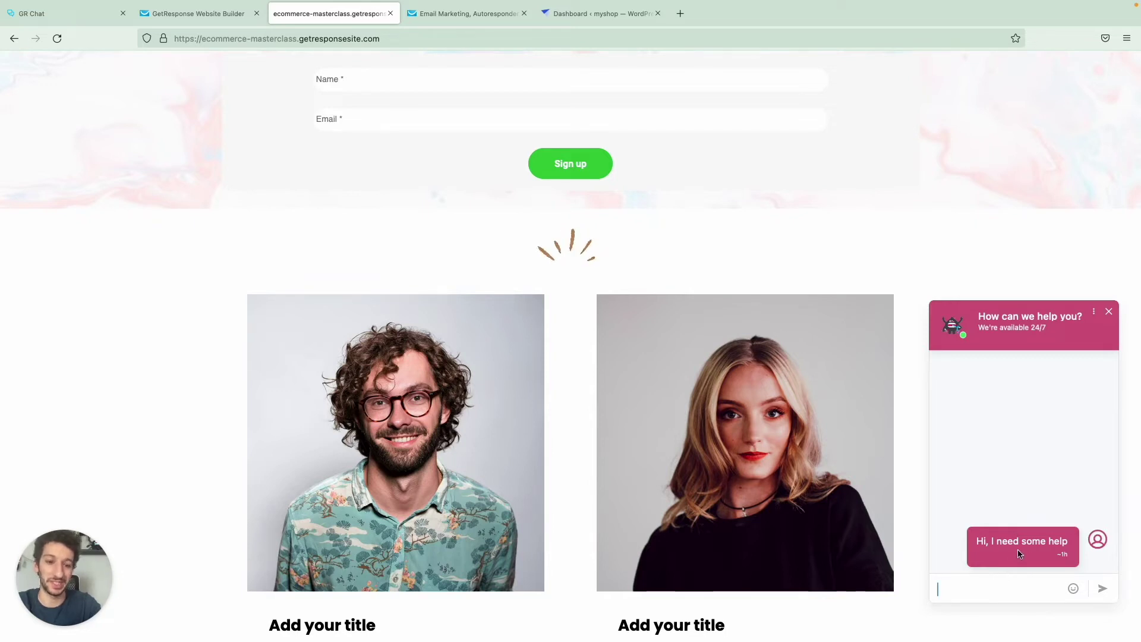
pyautogui.click(1110, 315)
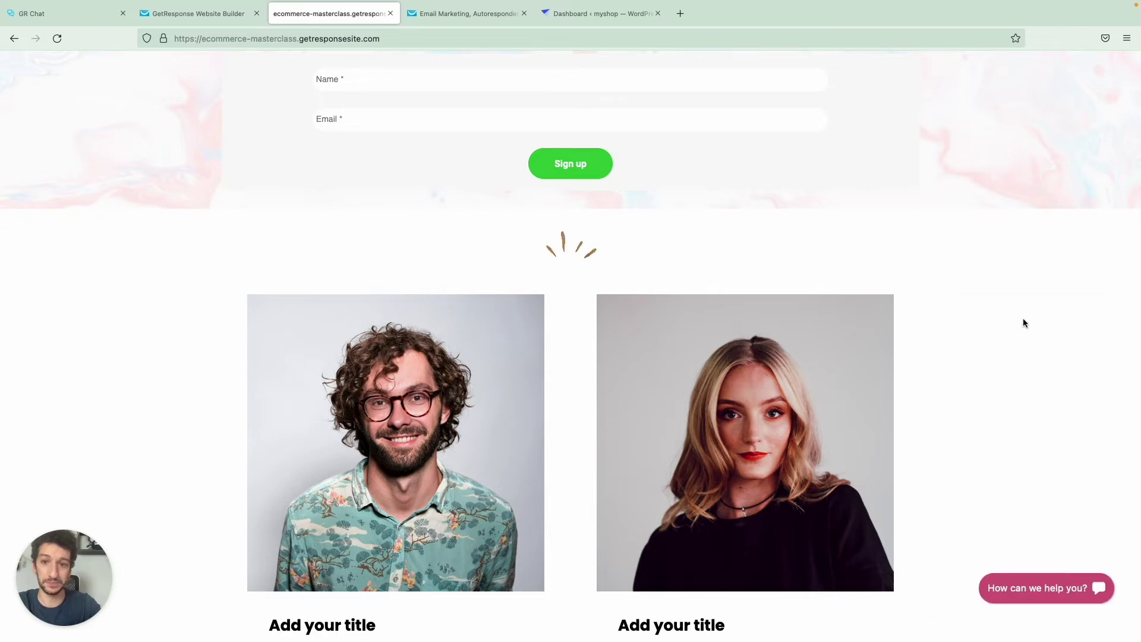
pyautogui.scroll(4, 864, 337)
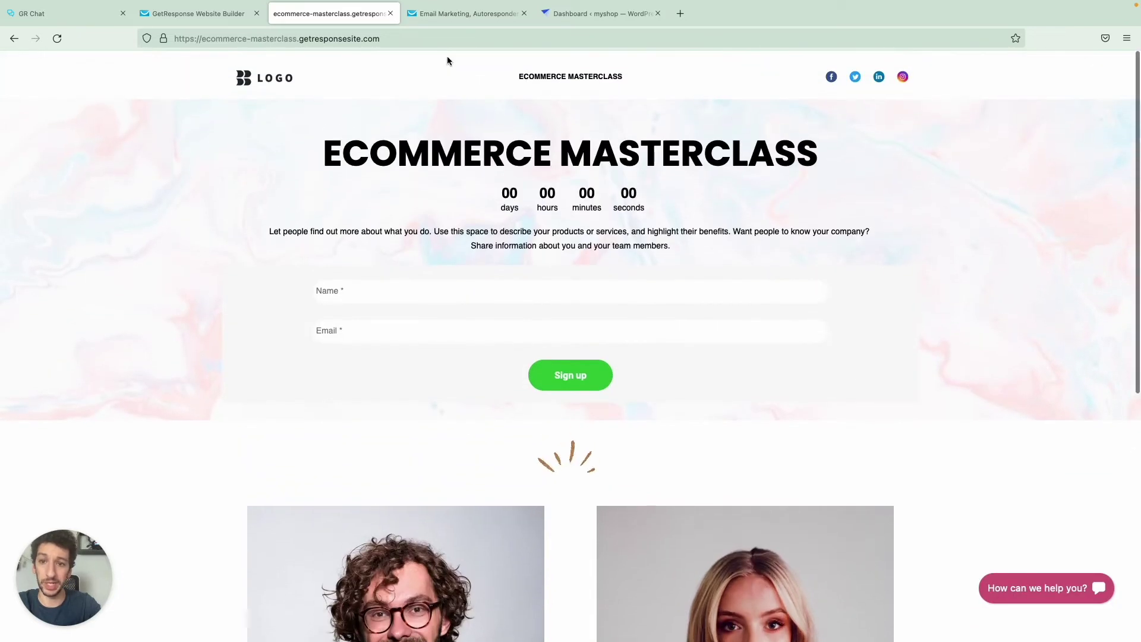
pyautogui.click(390, 13)
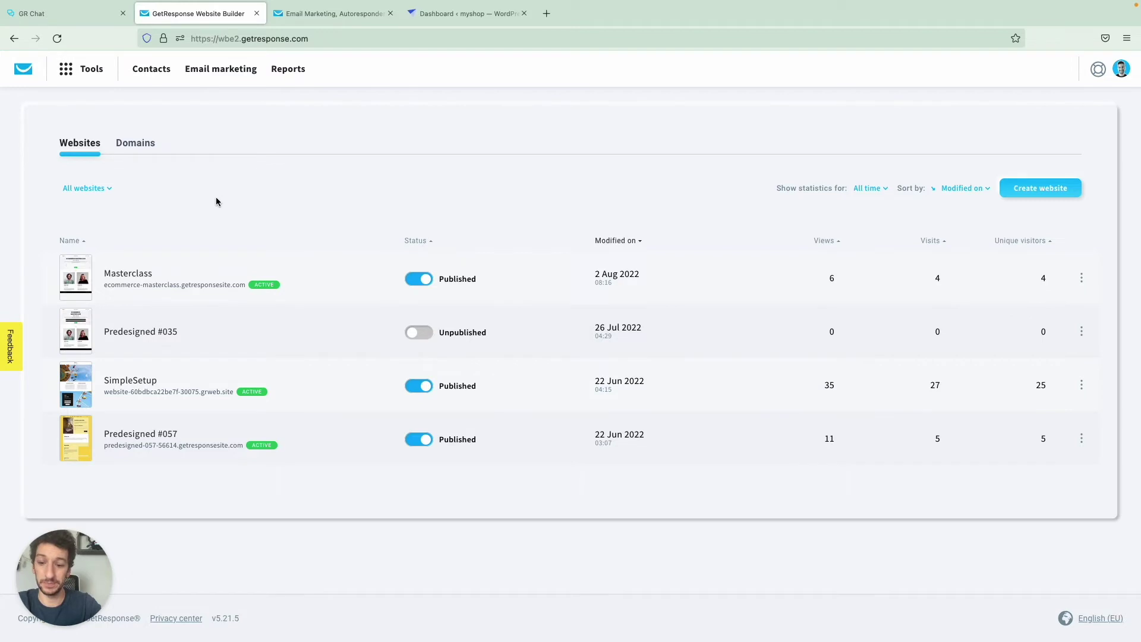
# Copy the GetResponse Chats installation code from GR Chat and open the Botiga theme's header.php in the WordPress theme file editor.
pyautogui.hotkey('ctrl', 'shift', 'Tab')
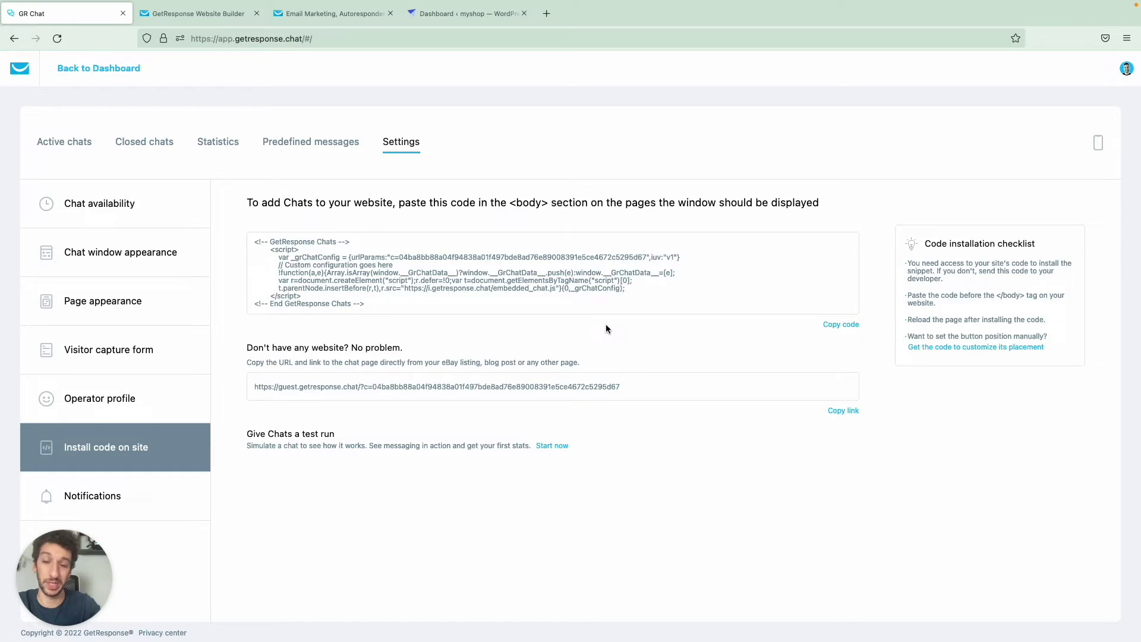
pyautogui.click(841, 324)
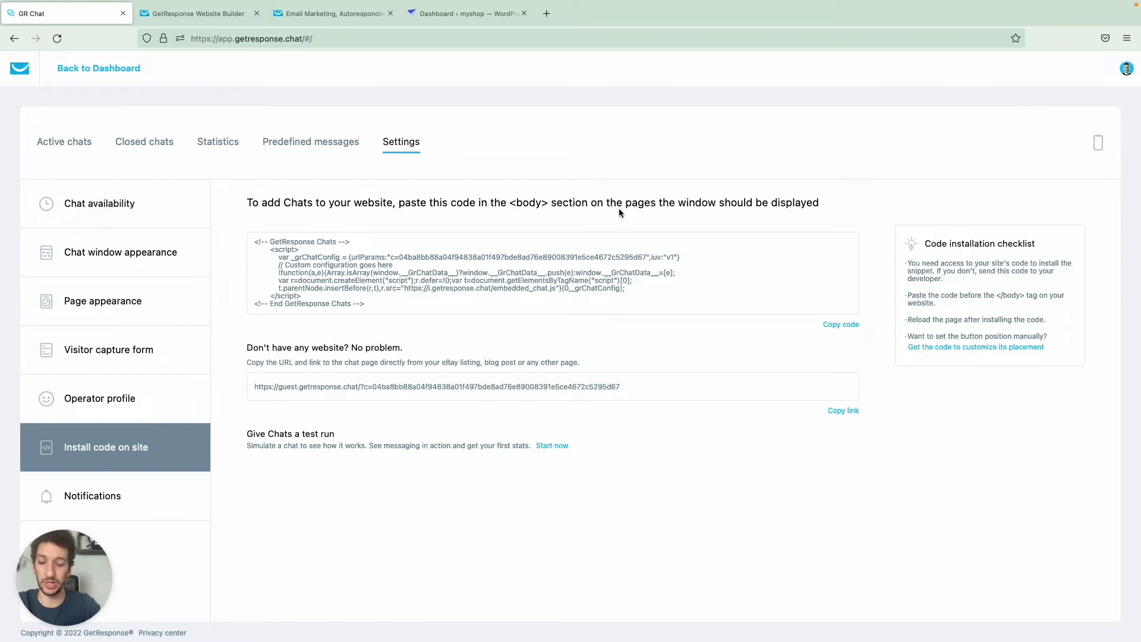
pyautogui.hotkey('ctrl', 'Tab')
pyautogui.hotkey('ctrl', 'Tab')
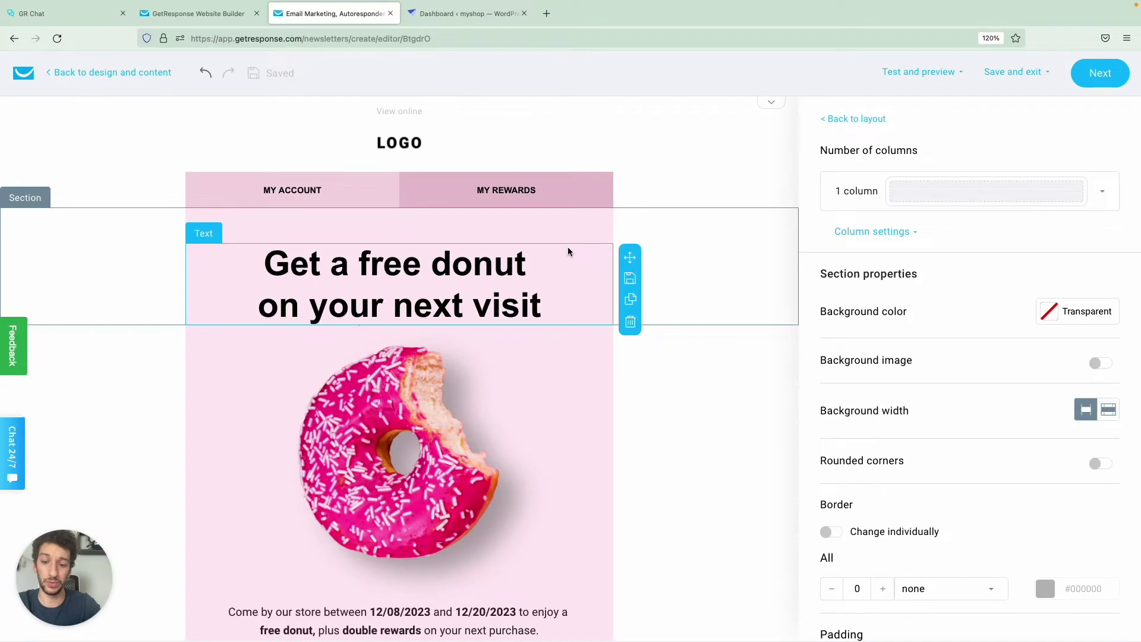
pyautogui.hotkey('ctrl', 'Tab')
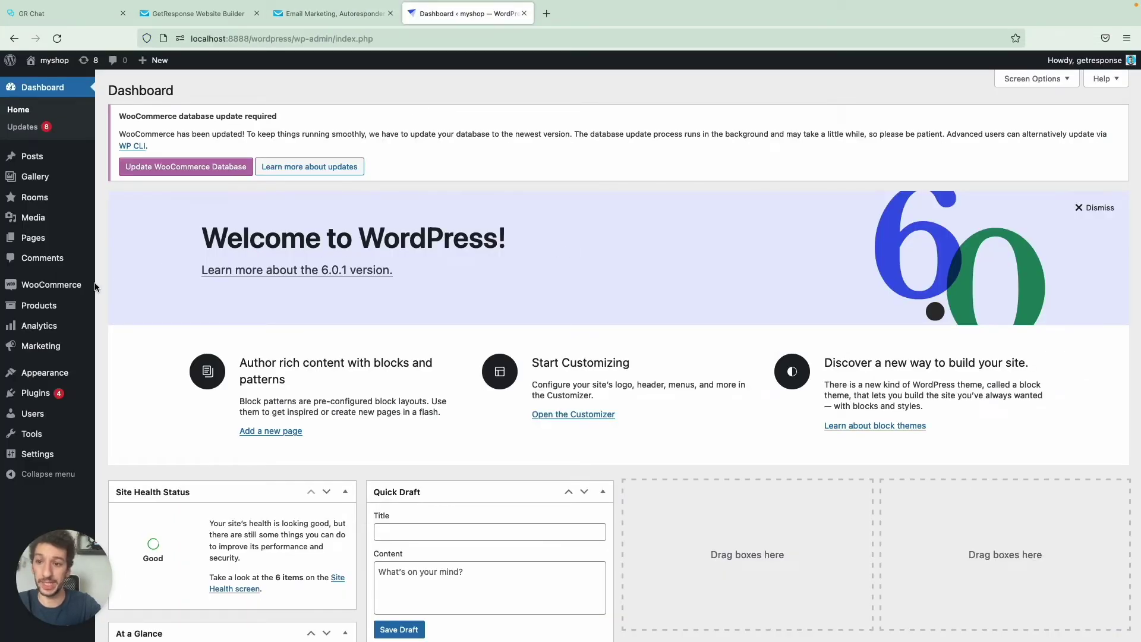
pyautogui.moveTo(56, 372)
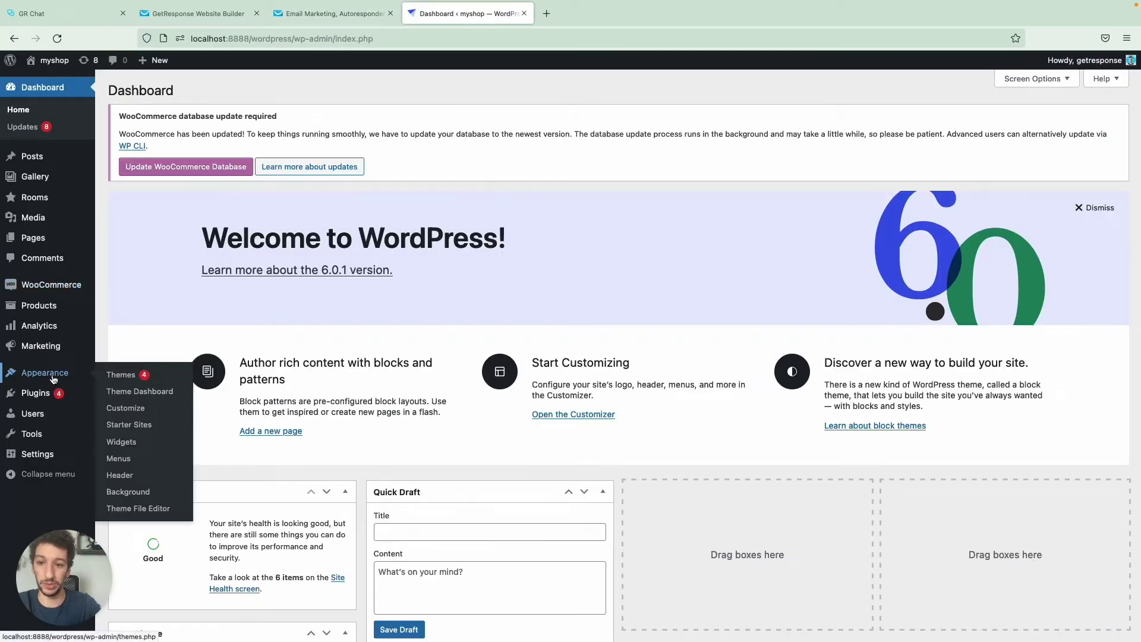
pyautogui.click(153, 512)
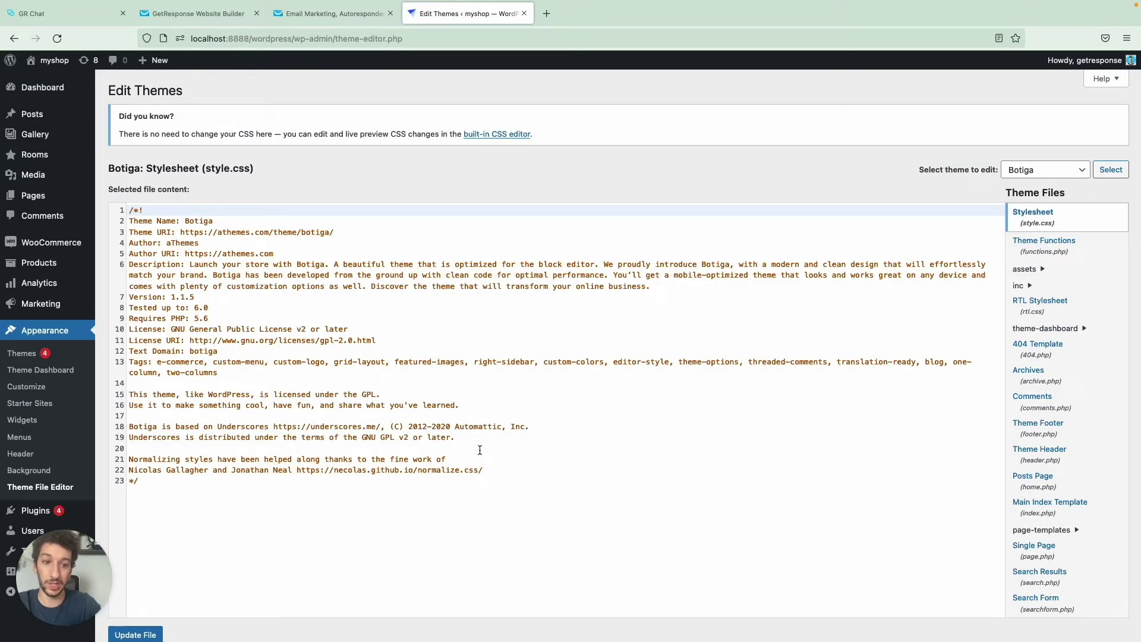
pyautogui.click(1034, 452)
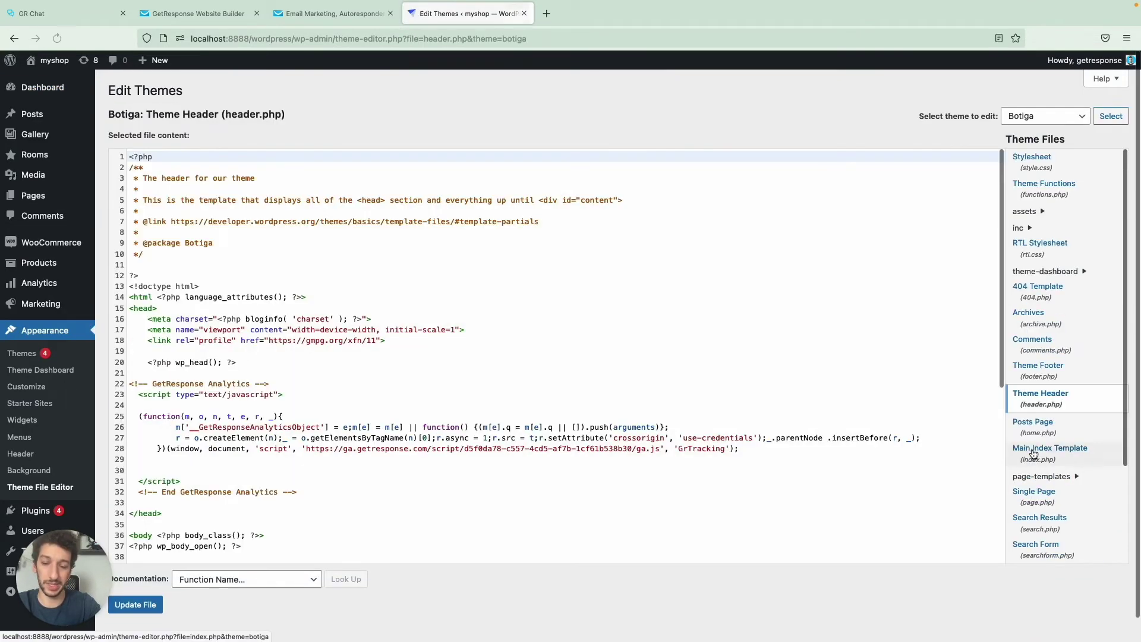
# Paste the GetResponse Chats code on a new line at the end of header.php, within the body section, and update the file.
pyautogui.scroll(-3, 420, 420)
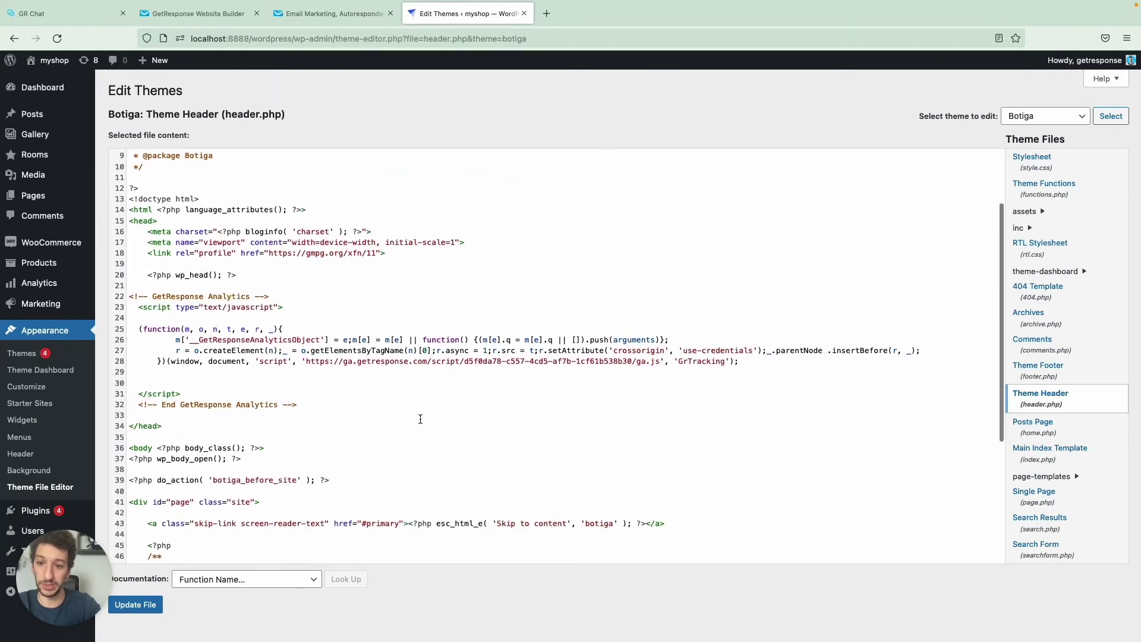
pyautogui.tripleClick(149, 449)
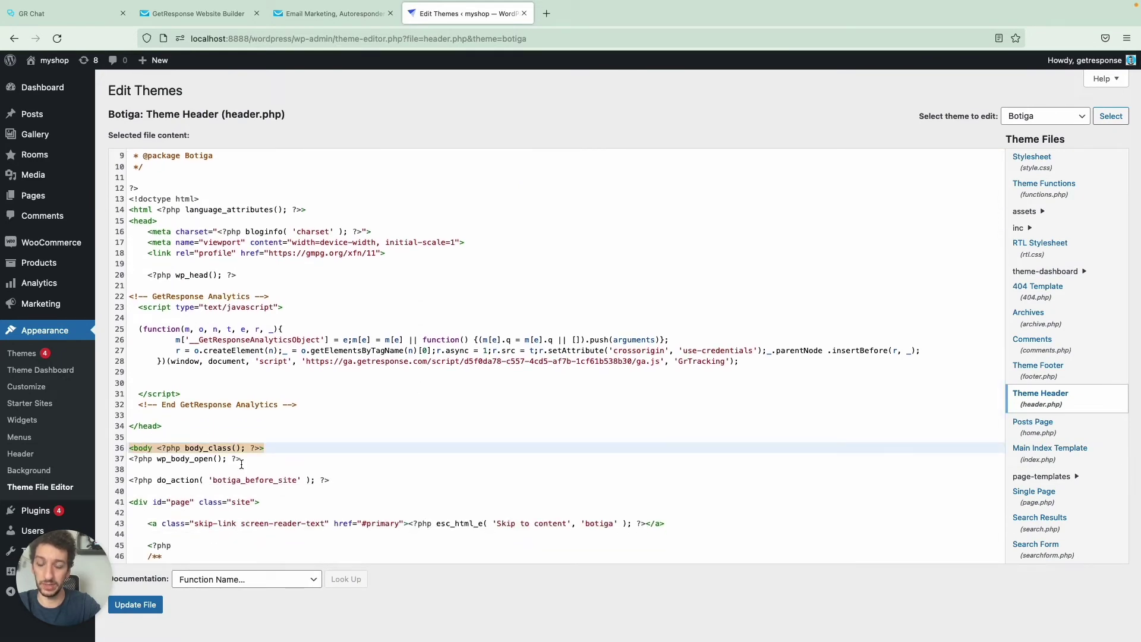
pyautogui.scroll(-6, 241, 464)
pyautogui.click(395, 556)
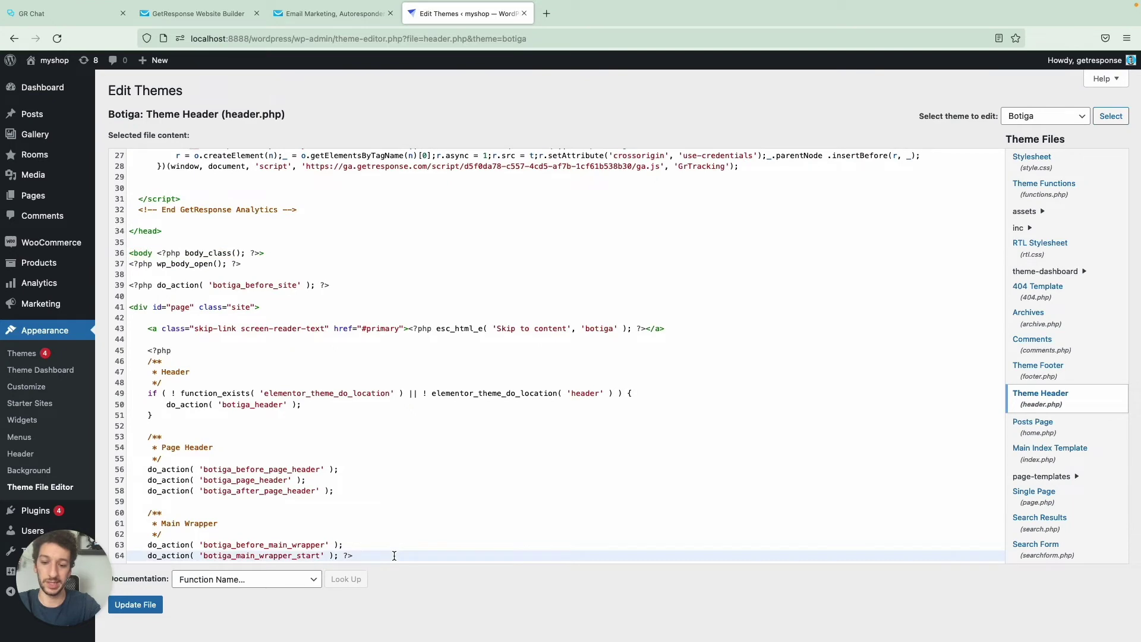
pyautogui.press('Return')
pyautogui.hotkey('ctrl', 'v')
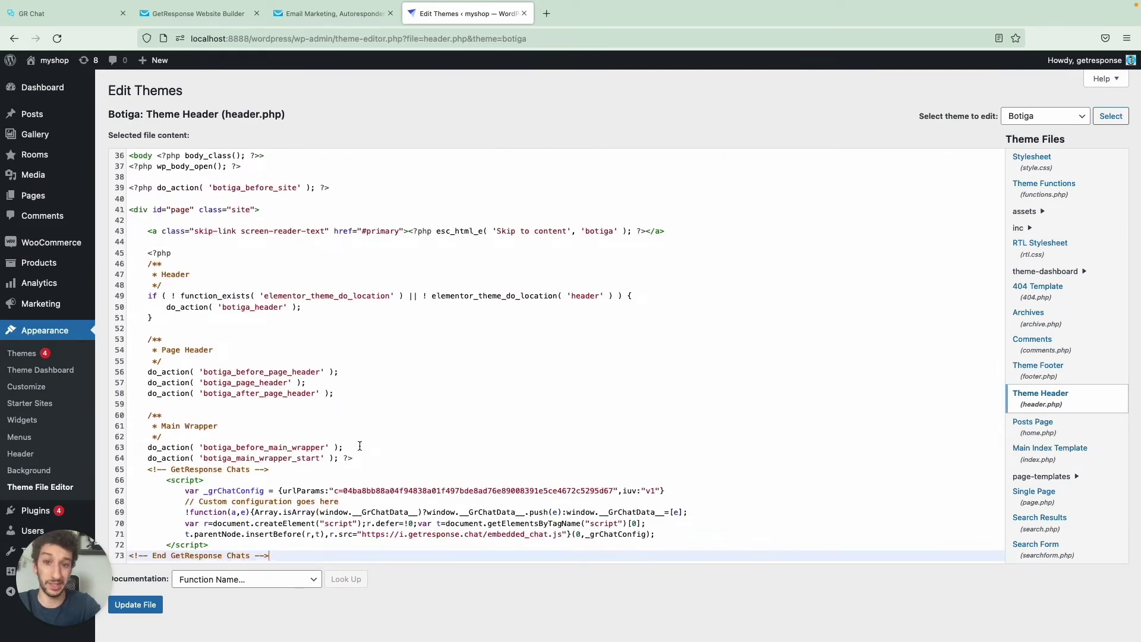
pyautogui.click(151, 606)
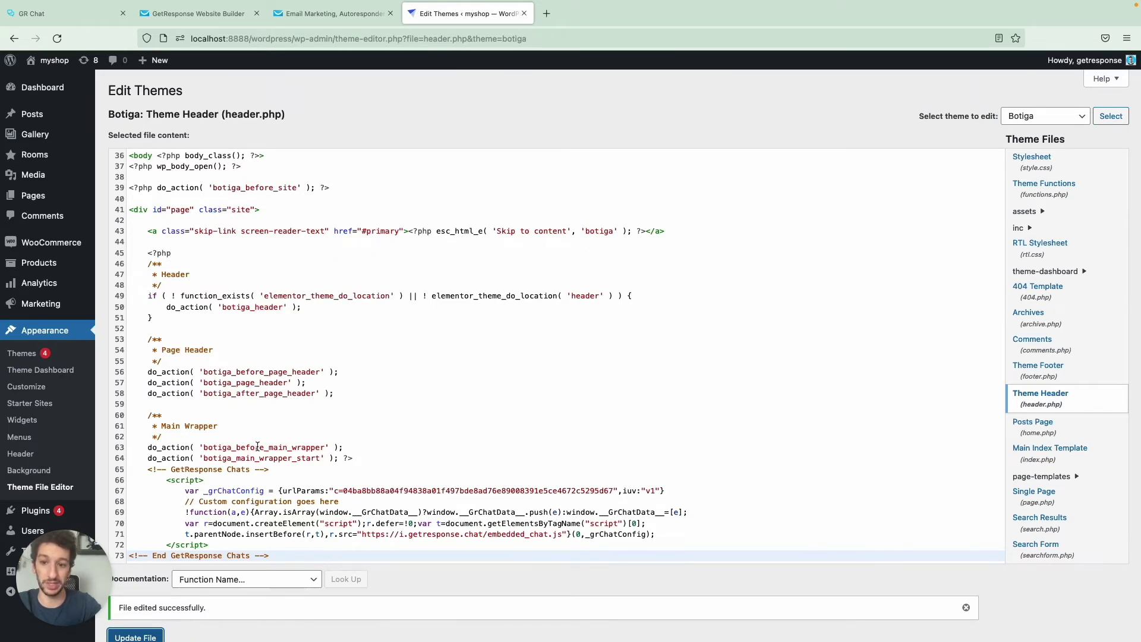
# Visit the myshop storefront in a new browser tab and check the page for the chat button.
pyautogui.moveTo(54, 60)
pyautogui.keyDown('super'); pyautogui.click(62, 84); pyautogui.keyUp('super')
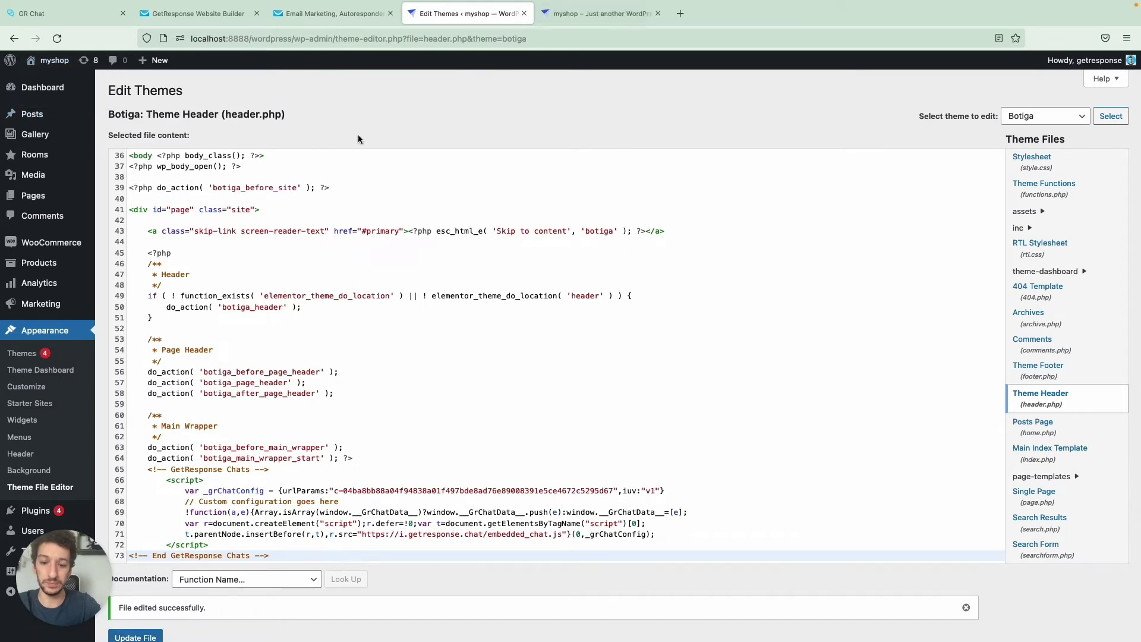
pyautogui.hotkey('ctrl', 'Tab')
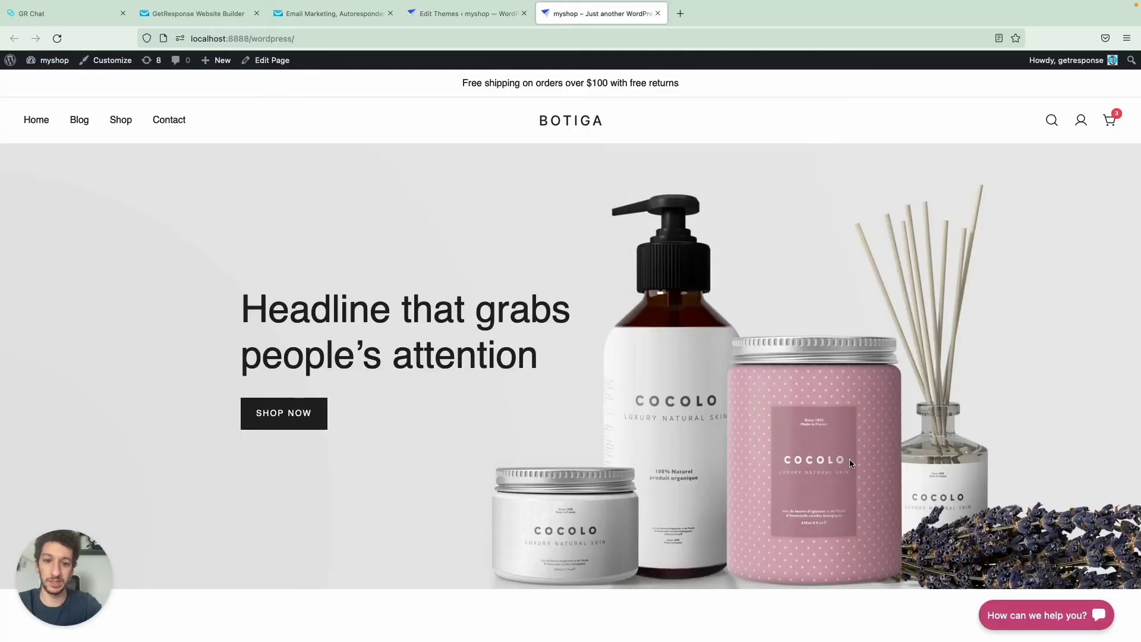
pyautogui.scroll(-3, 826, 412)
pyautogui.scroll(1, 826, 412)
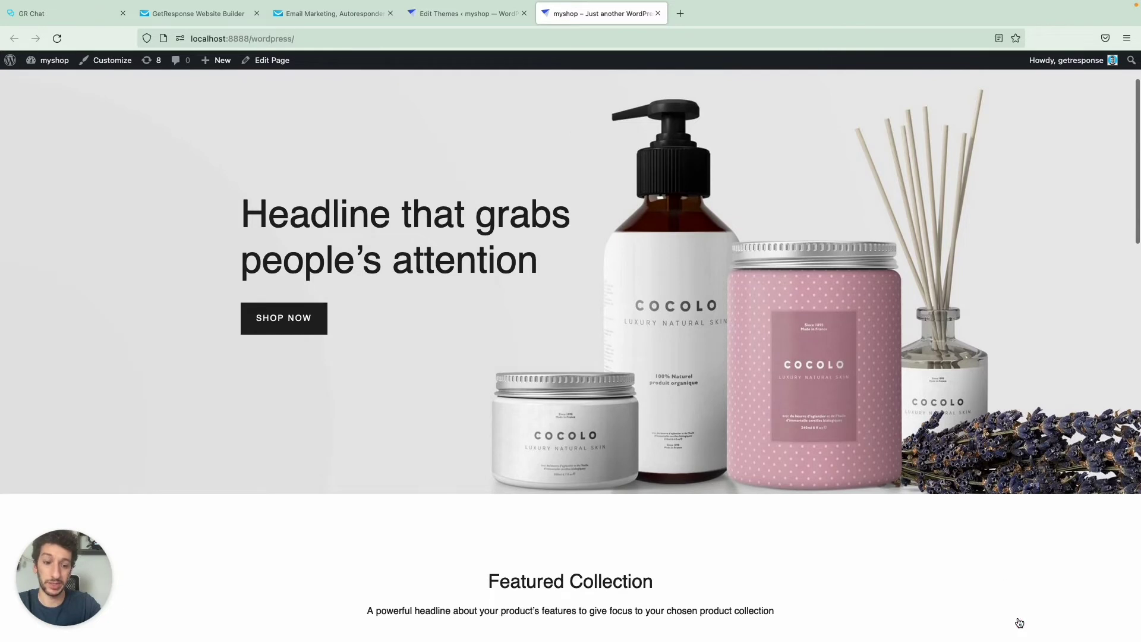
# Send the visitor message "Can I get some help?" through the storefront's chat window and show the chat's extra options.
pyautogui.click(1019, 622)
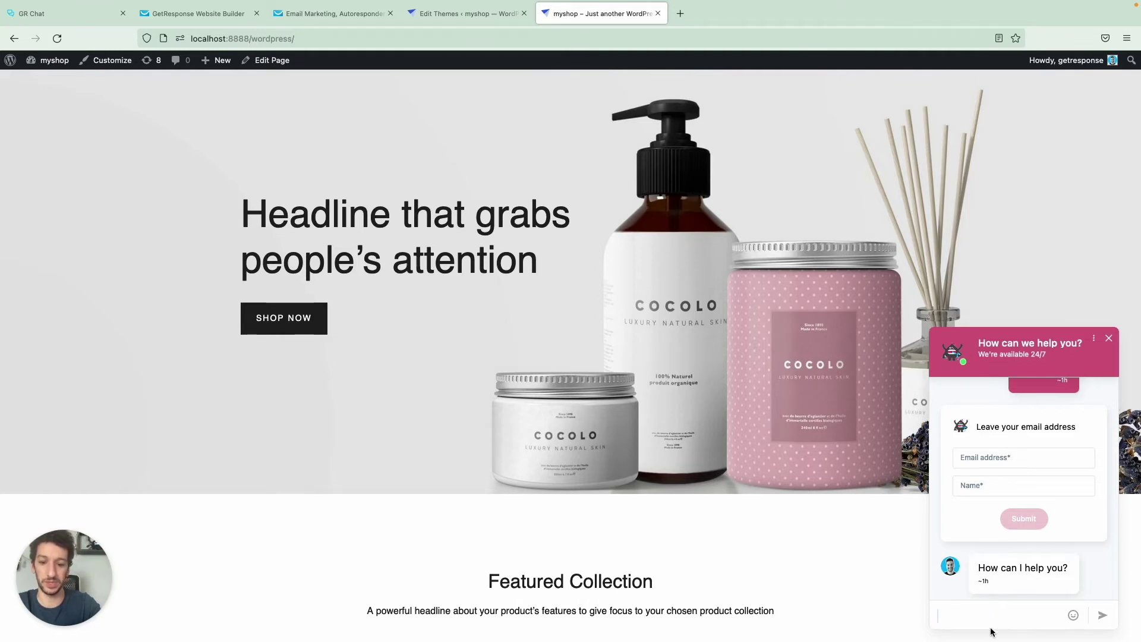
pyautogui.write('Can I')
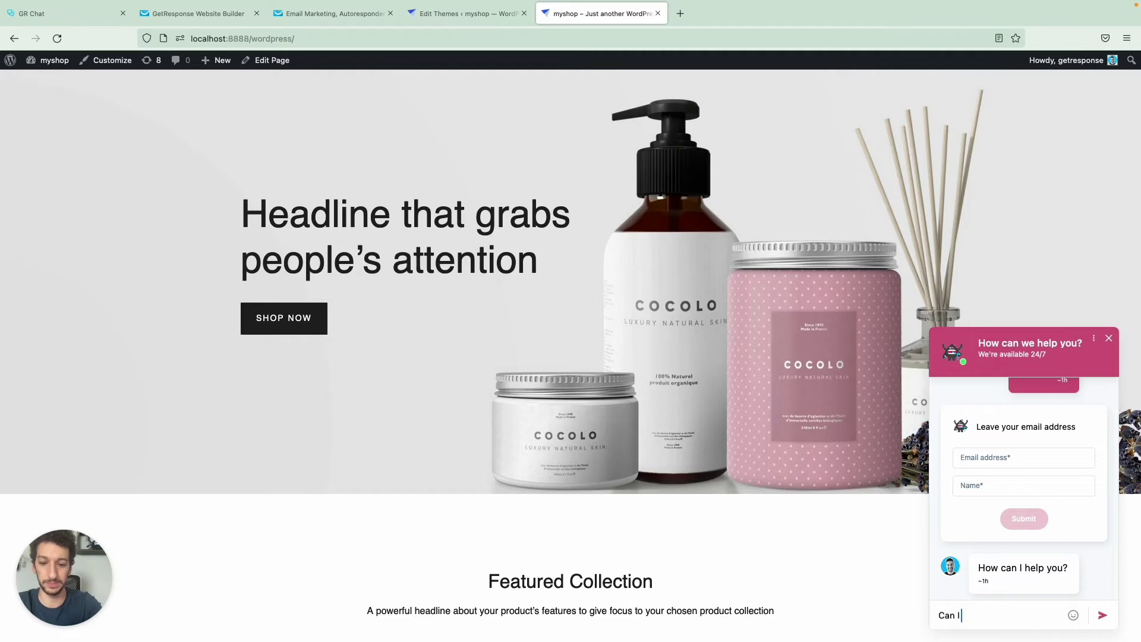
pyautogui.write(' get some help?')
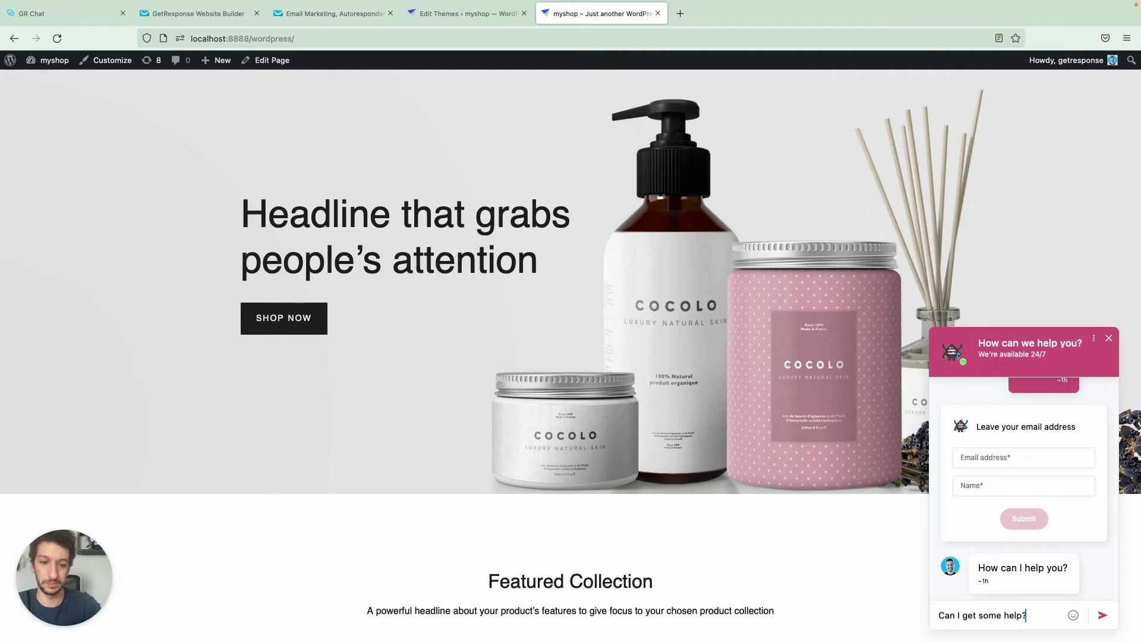
pyautogui.press('Return')
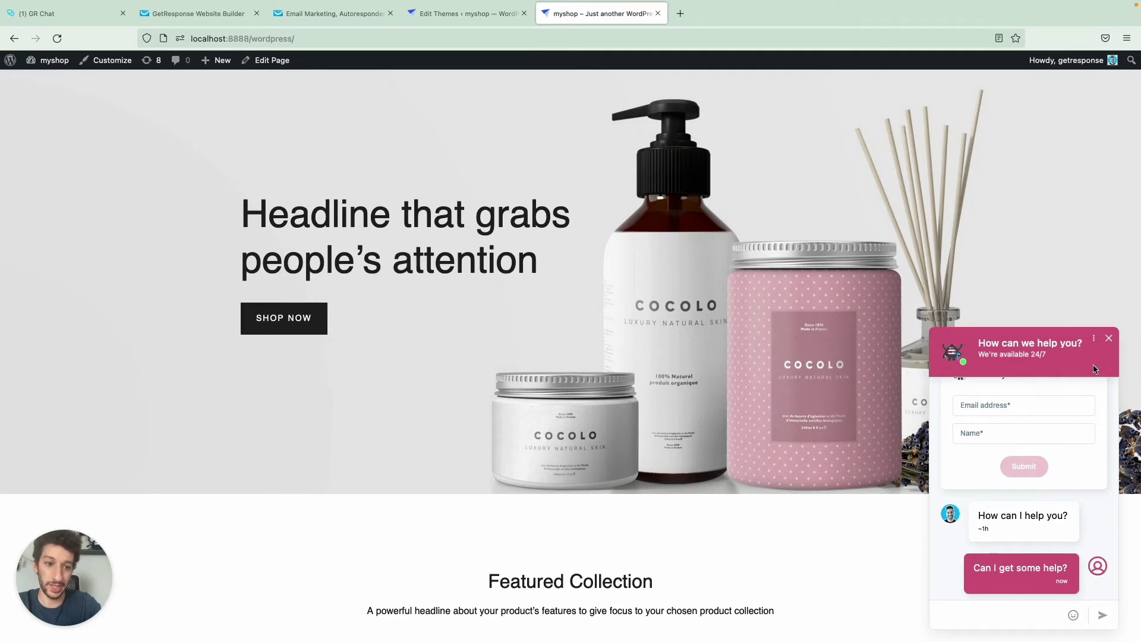
pyautogui.click(1094, 343)
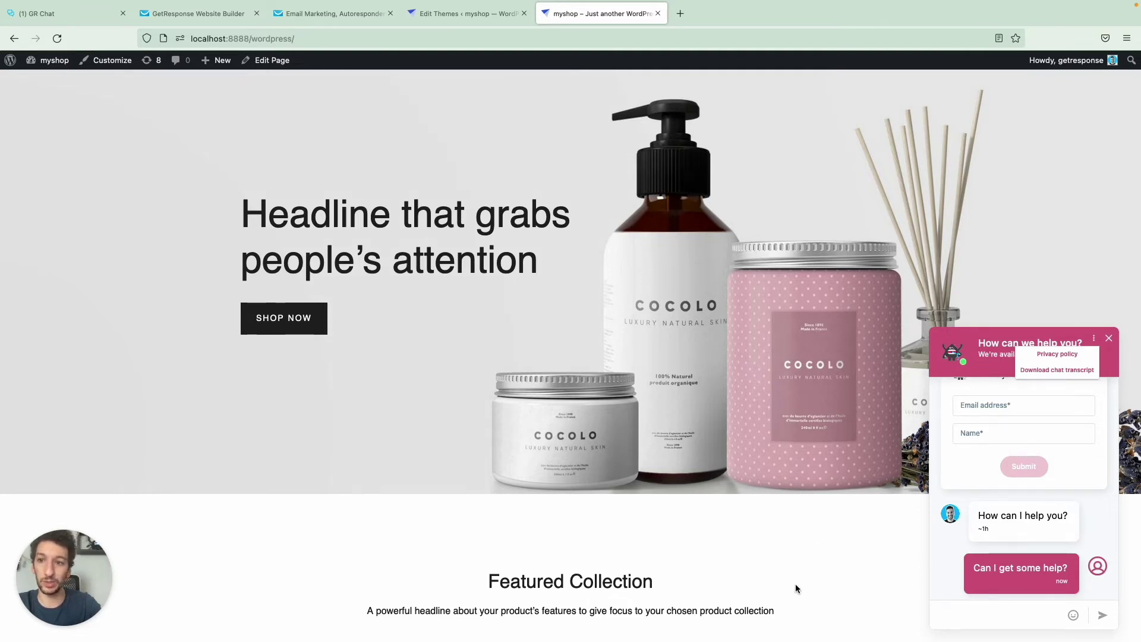
# Switch to GR Chat and replace the predefined welcome message with "Welcome! I'll be with you in a sec".
pyautogui.press('super+1')
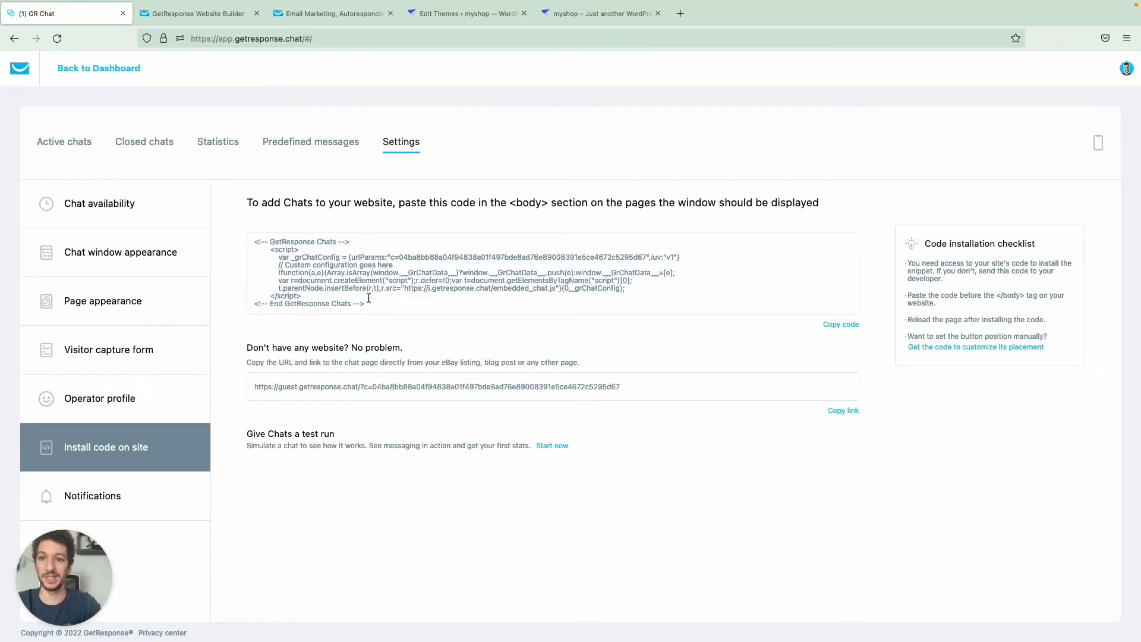
pyautogui.click(310, 156)
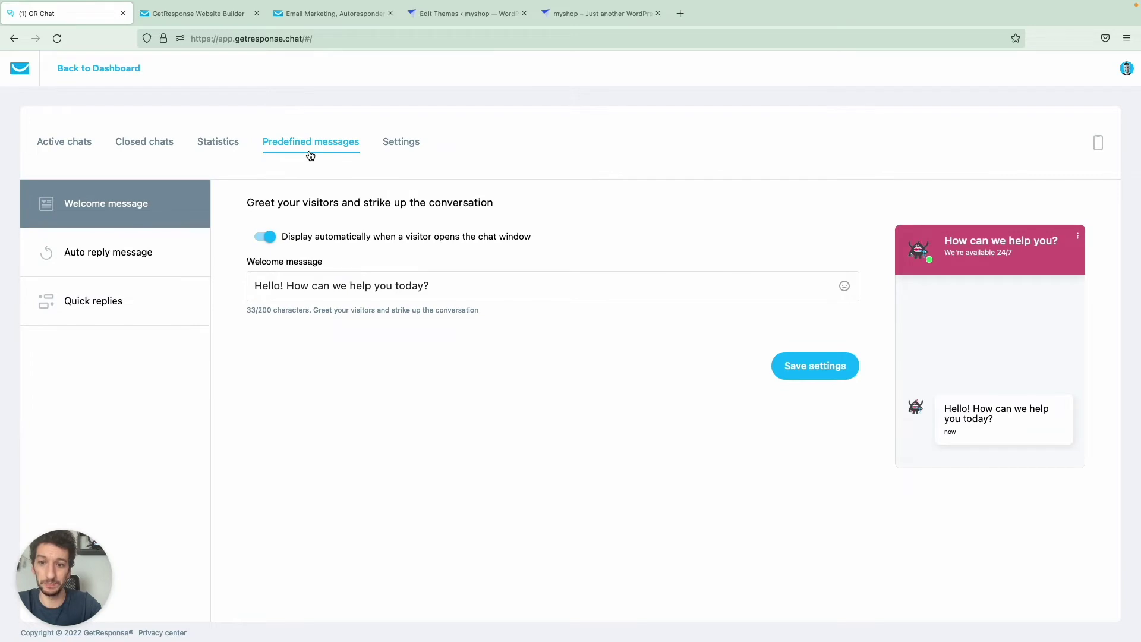
pyautogui.click(468, 289)
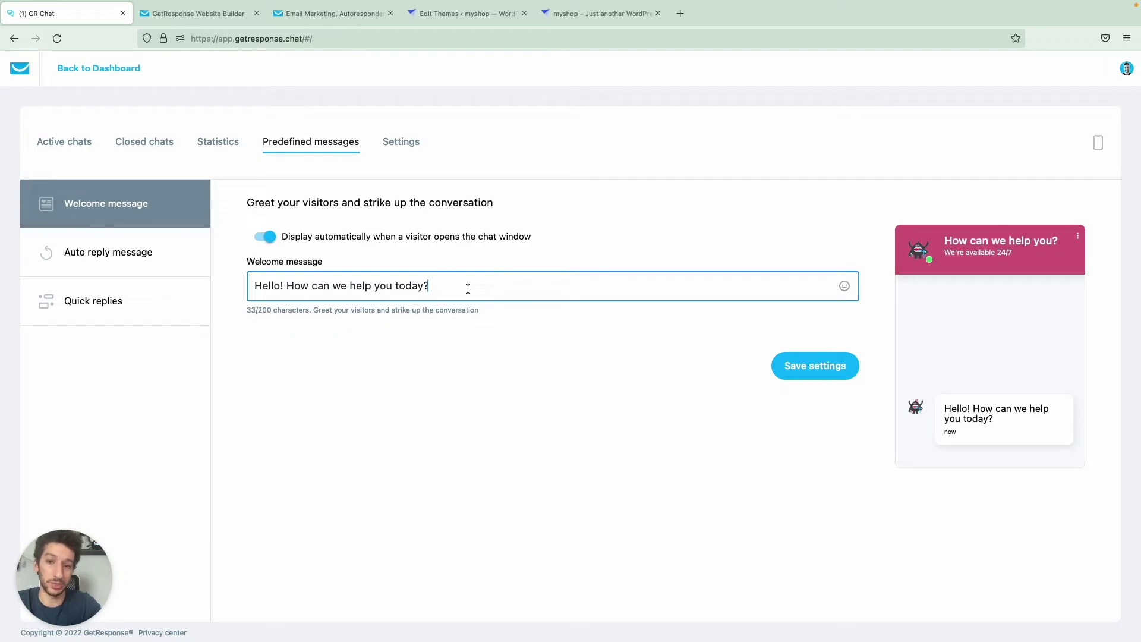
pyautogui.moveTo(453, 288); pyautogui.dragTo(333, 289)
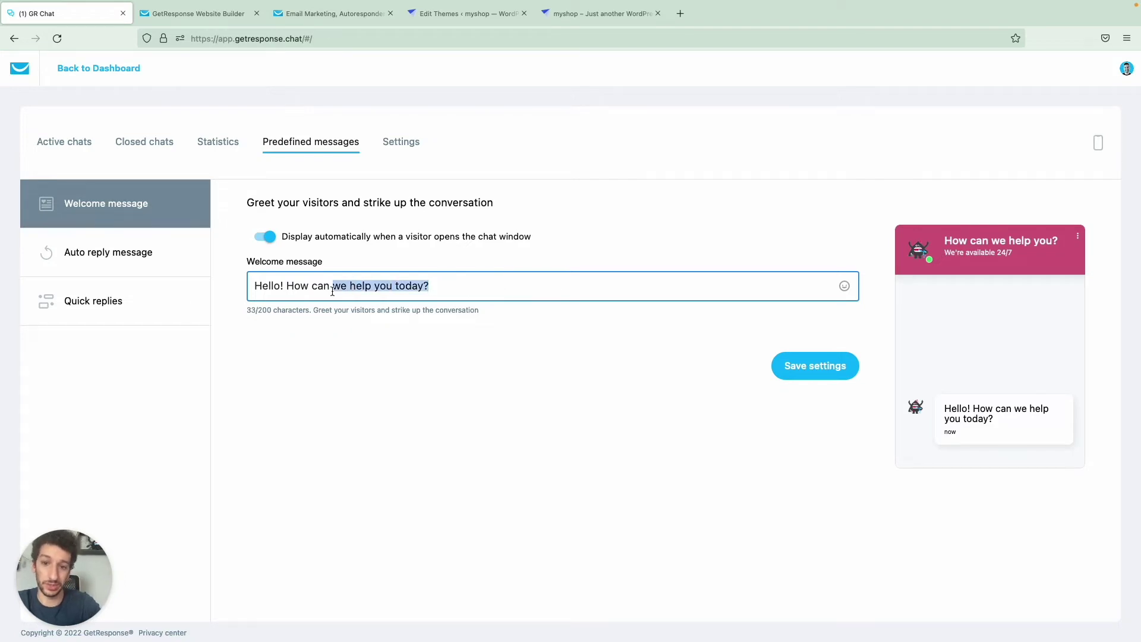
pyautogui.click(416, 286)
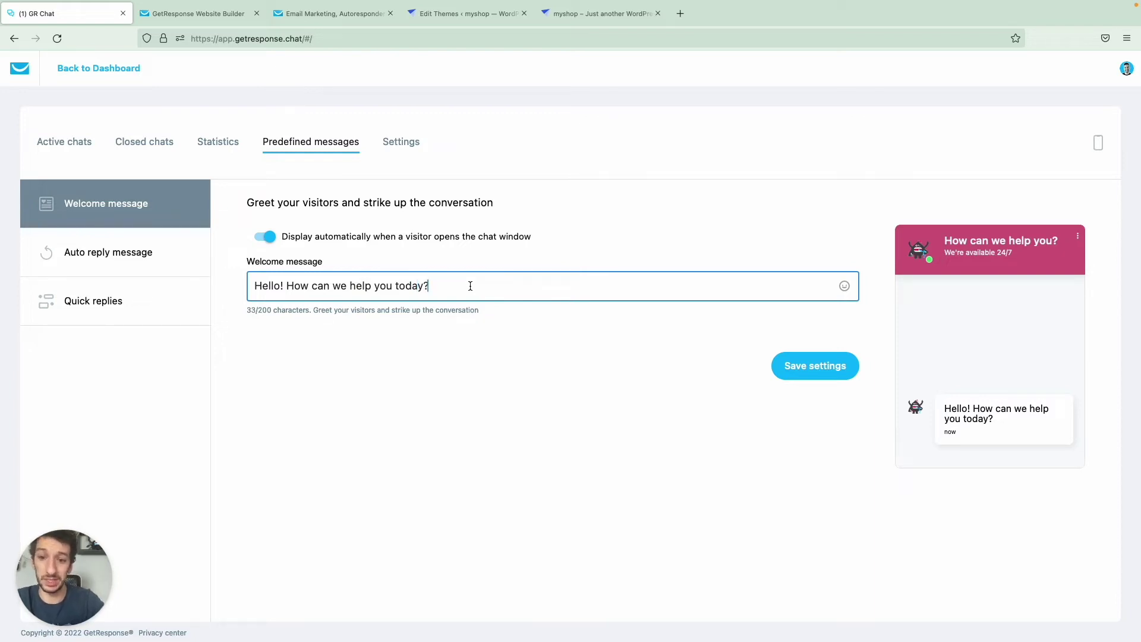
pyautogui.press('BackSpace')
pyautogui.moveTo(424, 286); pyautogui.dragTo(255, 283)
pyautogui.write('Welcome')
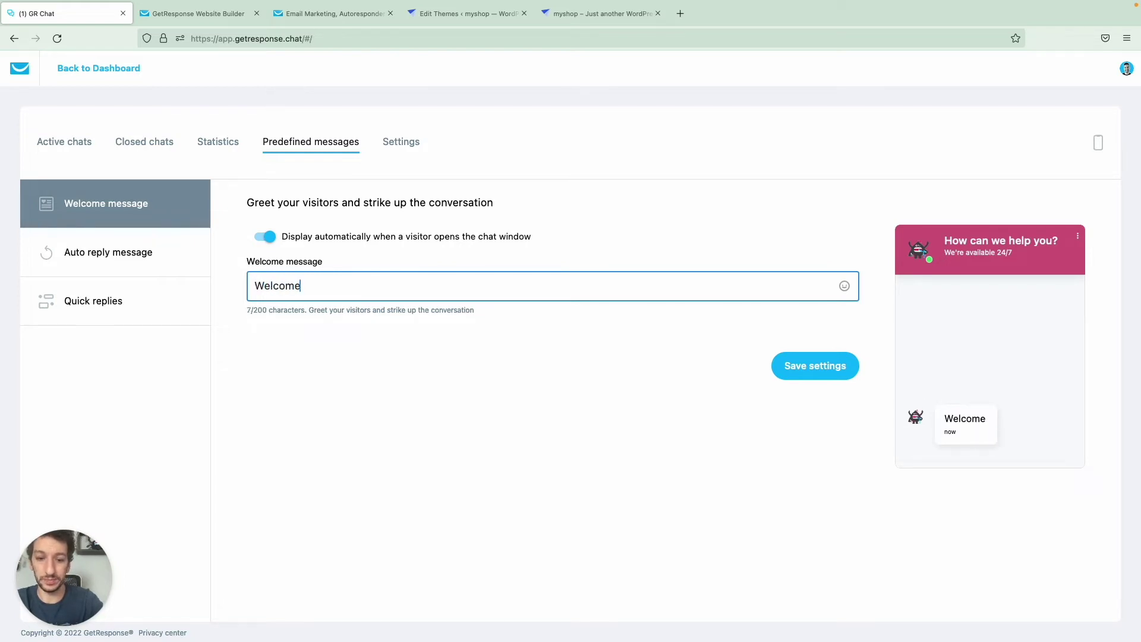
pyautogui.write("! I'll be")
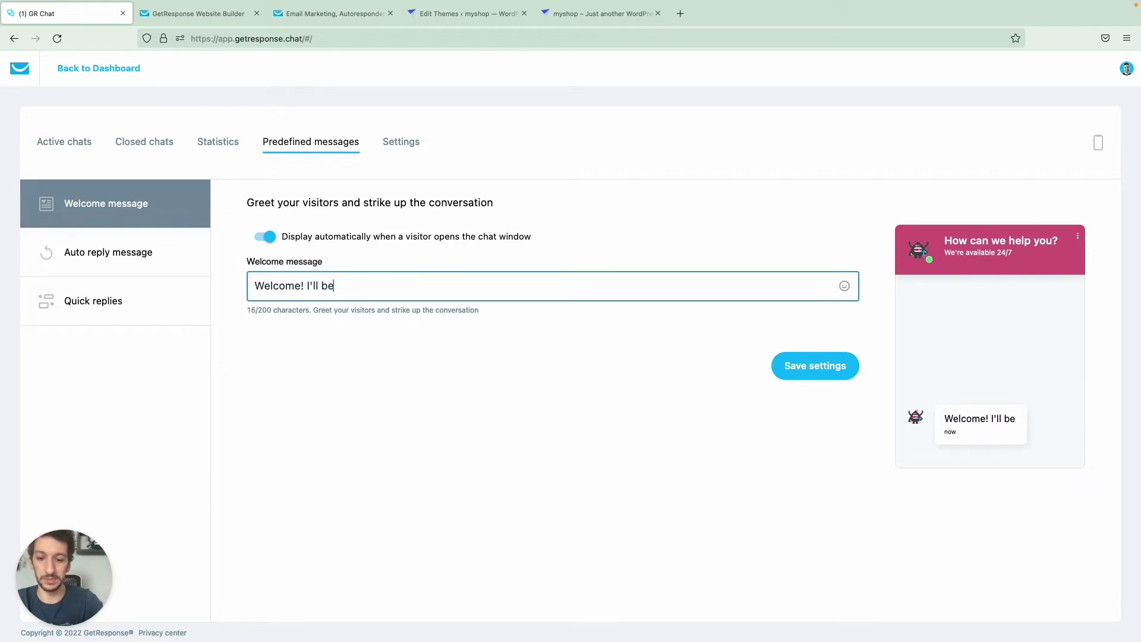
pyautogui.write(' with you in')
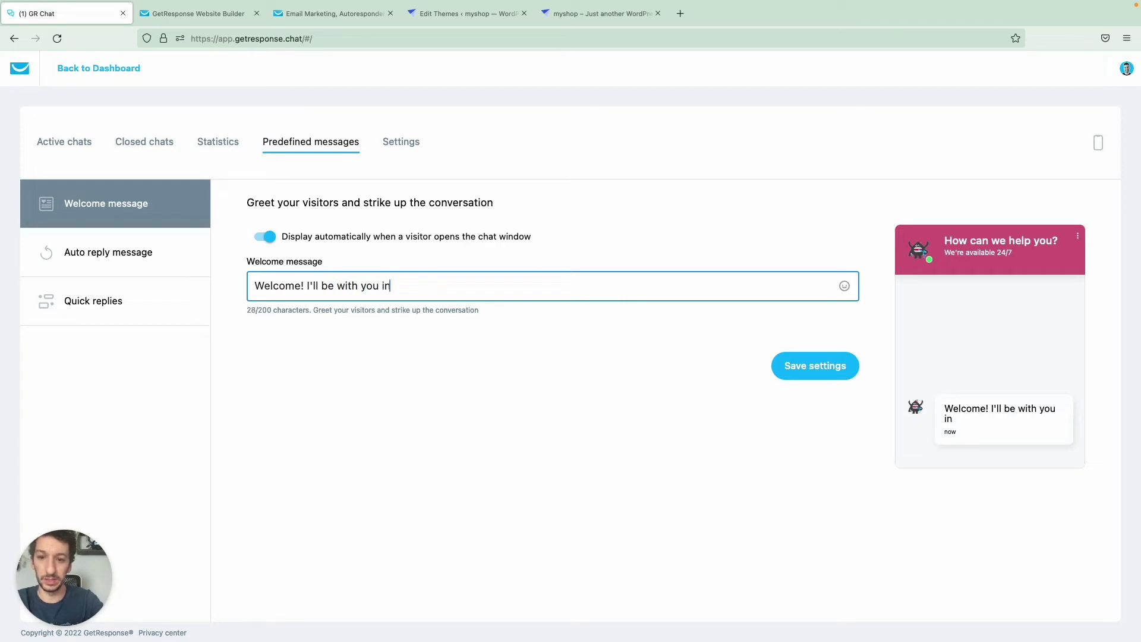
pyautogui.write(' a sec')
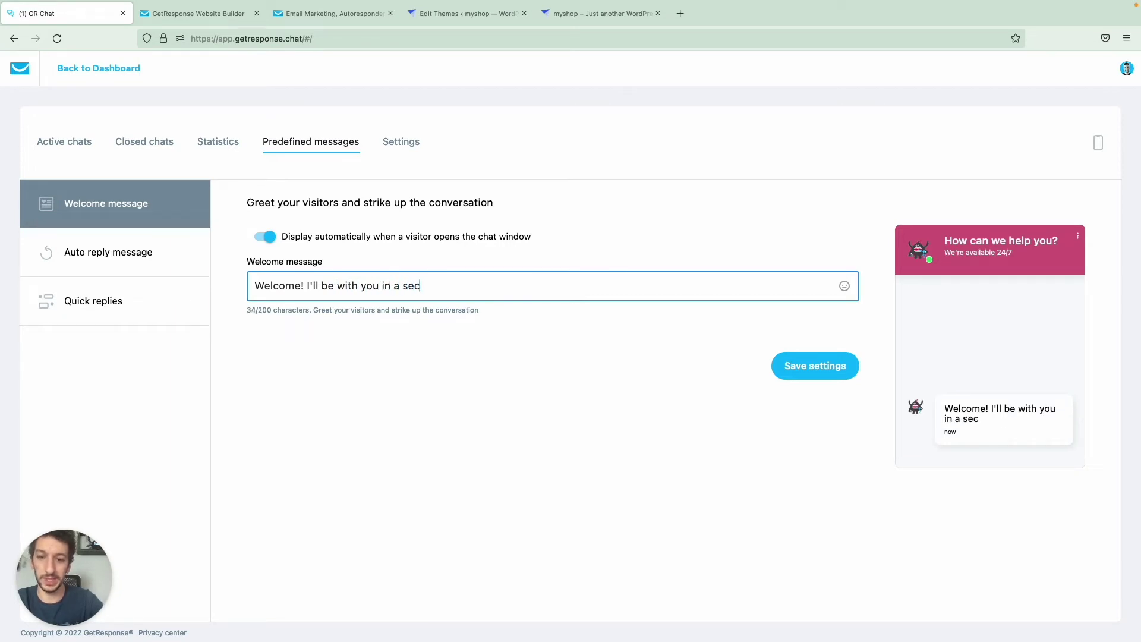
# Toggle the welcome message's automatic display off and back on, and save the welcome message settings.
pyautogui.click(271, 348)
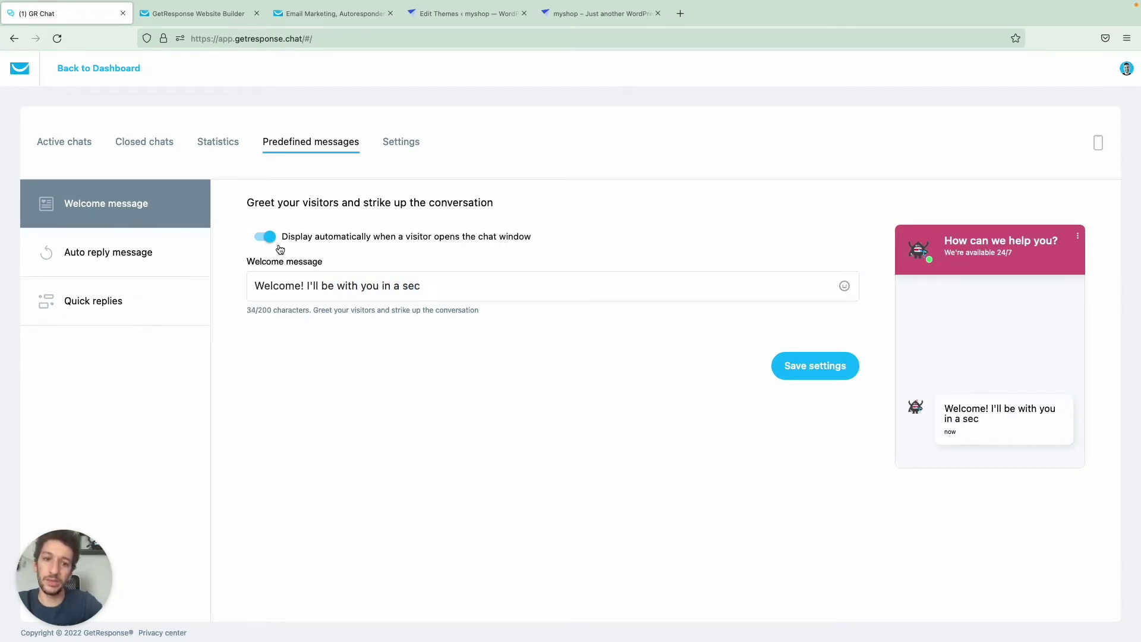
pyautogui.click(279, 245)
pyautogui.click(279, 245)
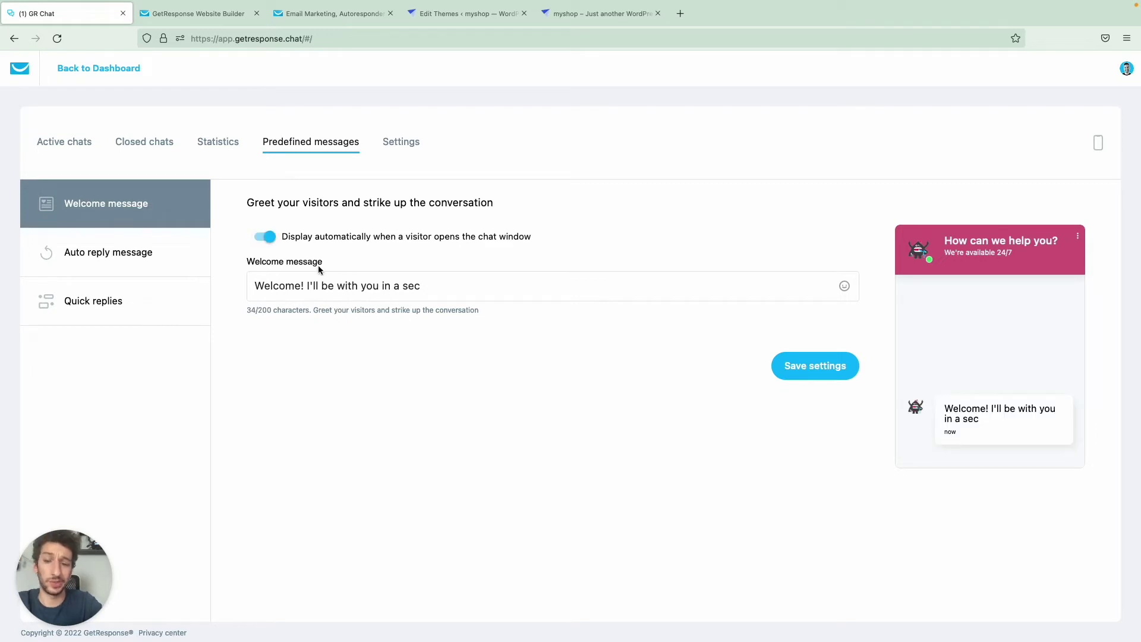
pyautogui.click(785, 369)
# Set the auto reply's away message to show after 30 seconds, keeping its text, and save the settings.
pyautogui.click(163, 258)
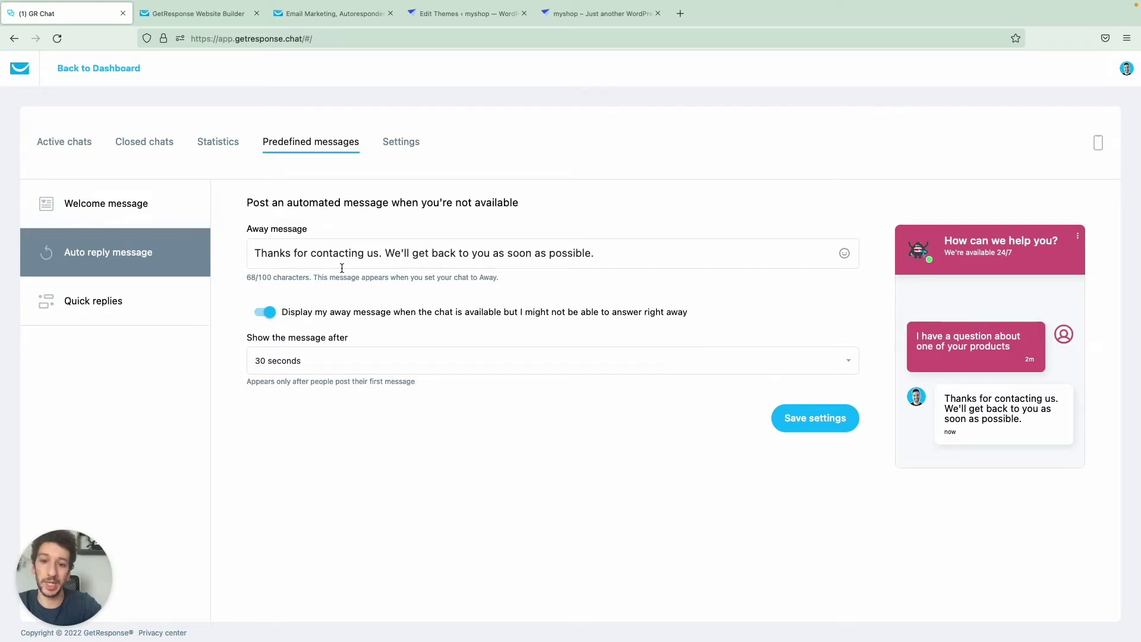
pyautogui.click(287, 361)
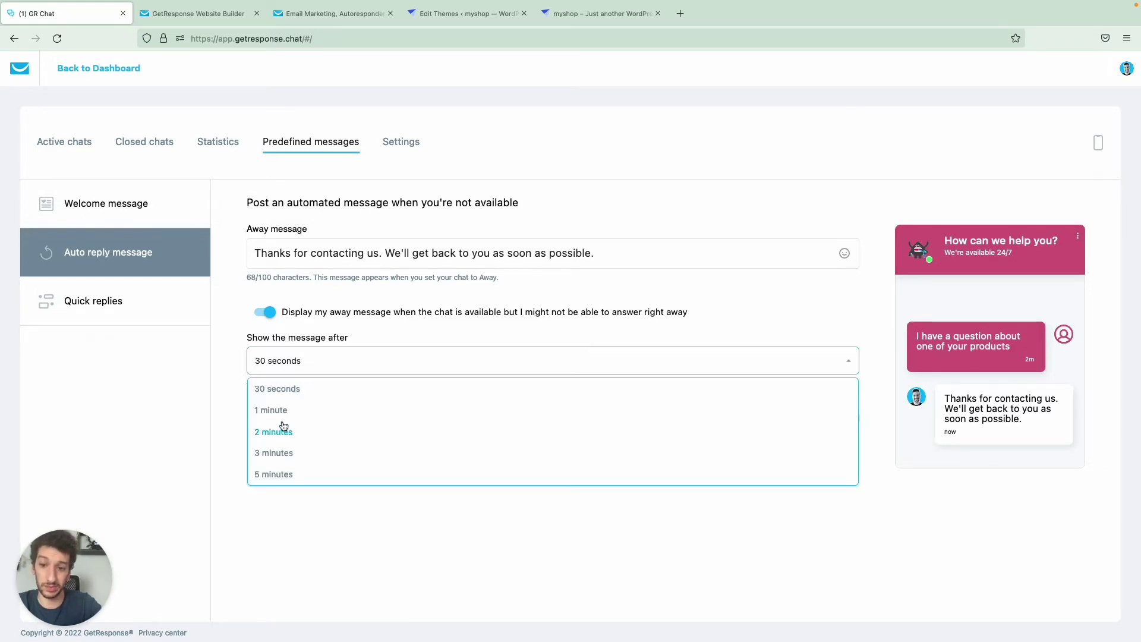
pyautogui.click(289, 393)
pyautogui.click(338, 254)
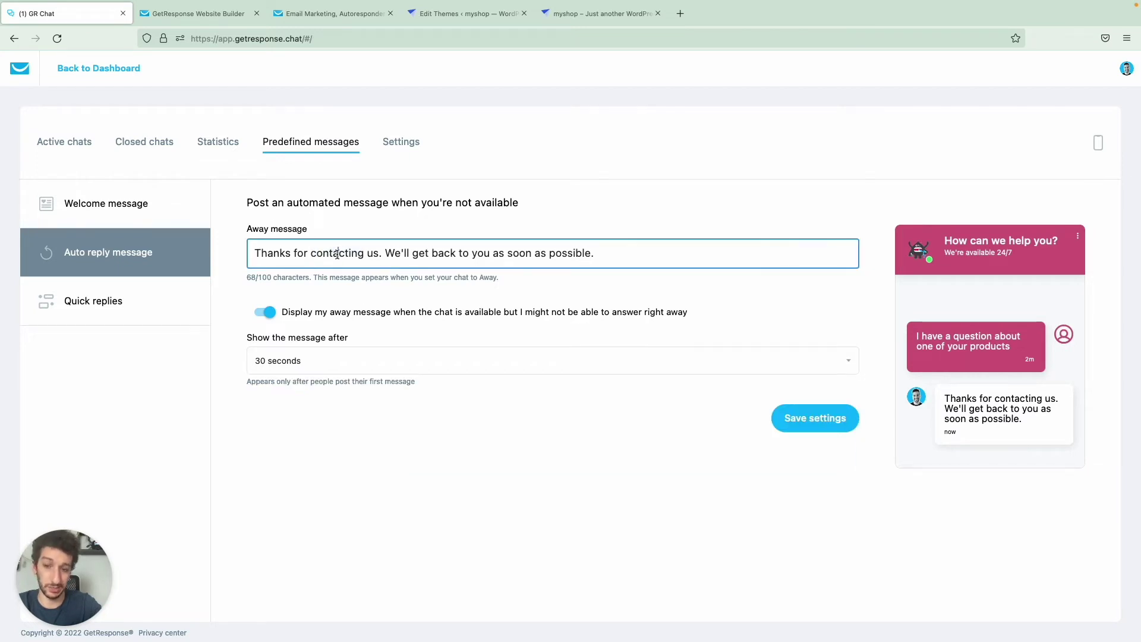
pyautogui.click(301, 414)
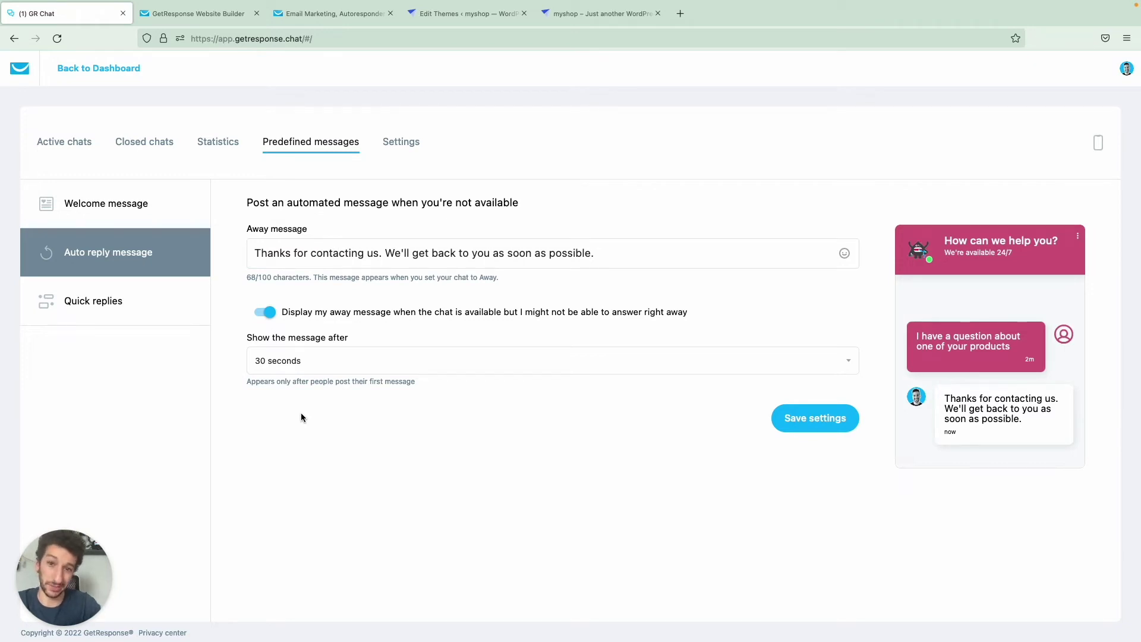
pyautogui.click(806, 426)
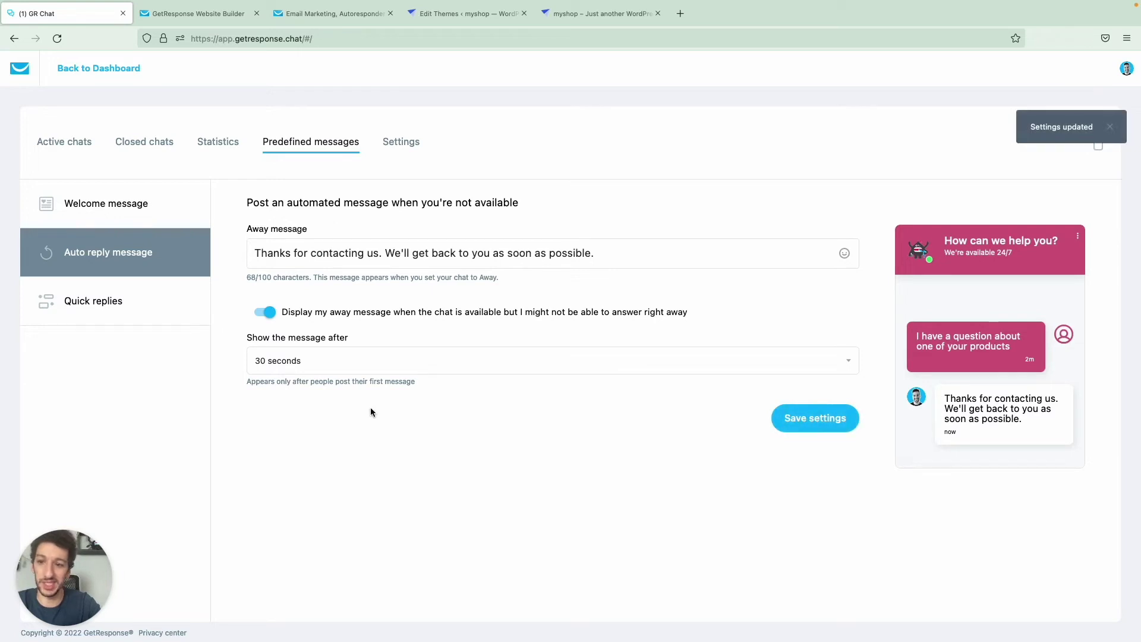
# Start a new quick reply in the predefined messages with the shortcut "supplier".
pyautogui.click(155, 316)
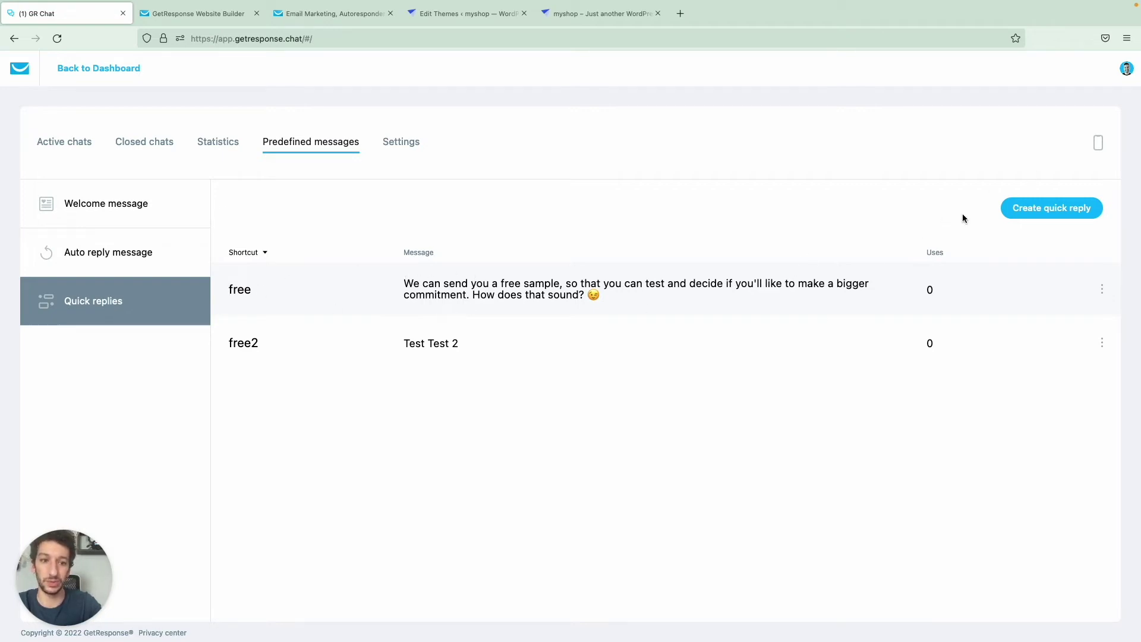
pyautogui.click(1040, 214)
pyautogui.click(520, 277)
pyautogui.write('supplier')
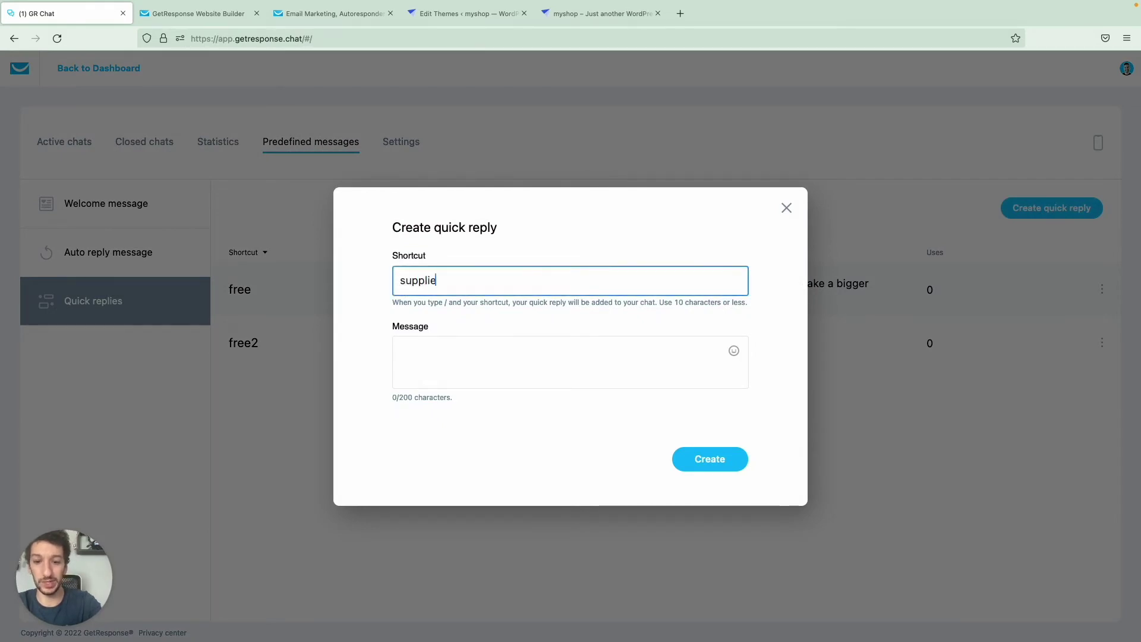
# Enter the quick reply message "Our supplier provides the product you're looking for in three different colours:" and create the reply.
pyautogui.click(456, 351)
pyautogui.write('Our supplier pro')
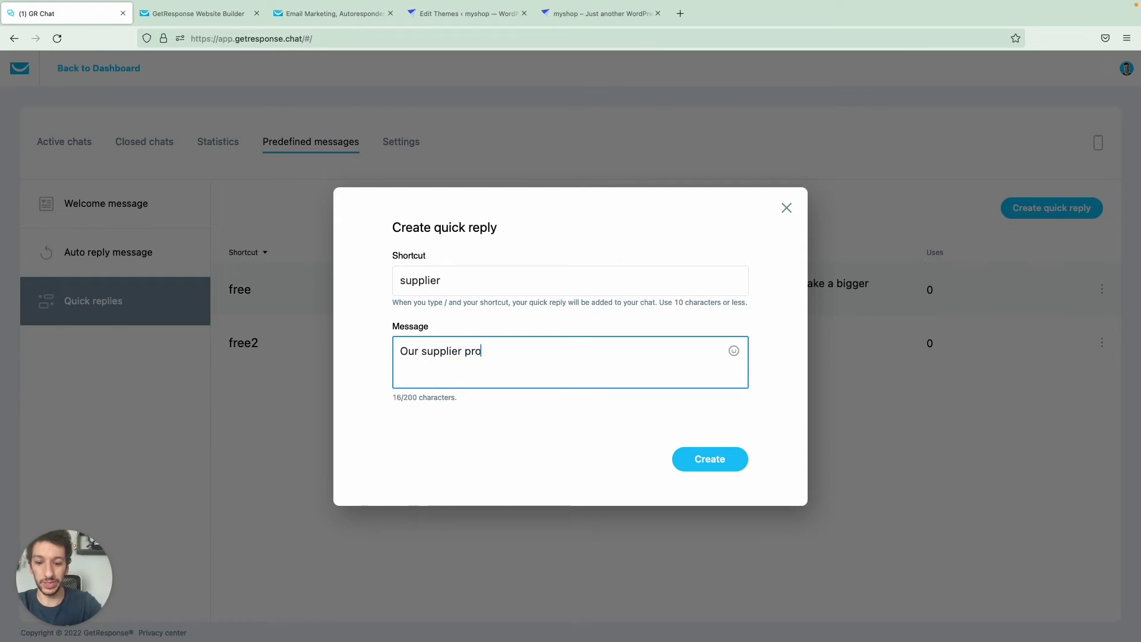
pyautogui.write('vides')
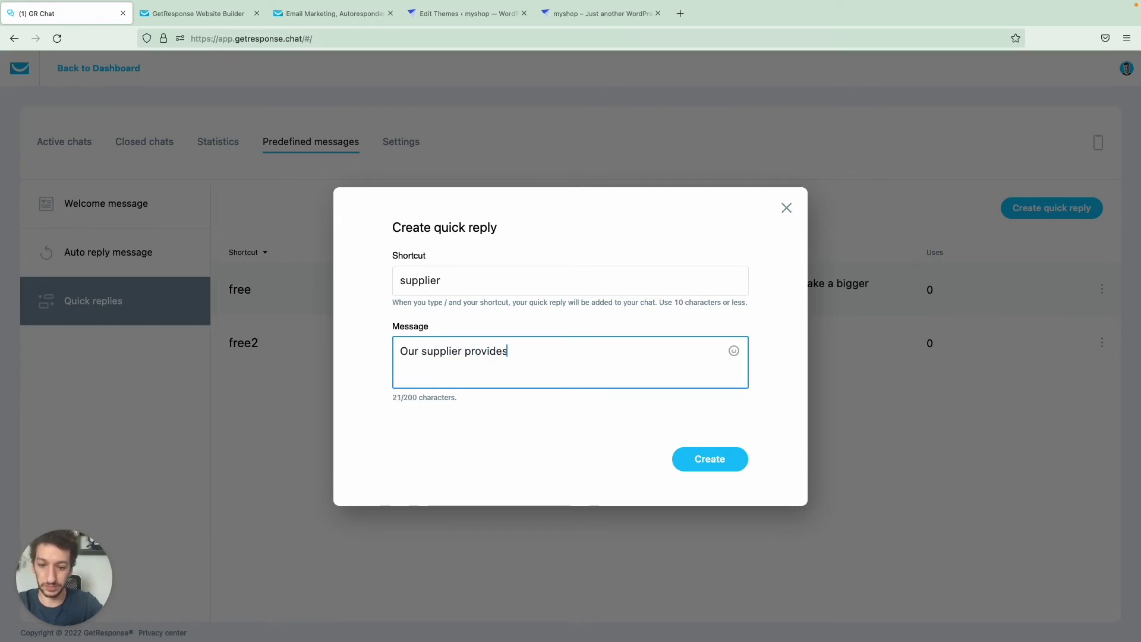
pyautogui.write(' the product you')
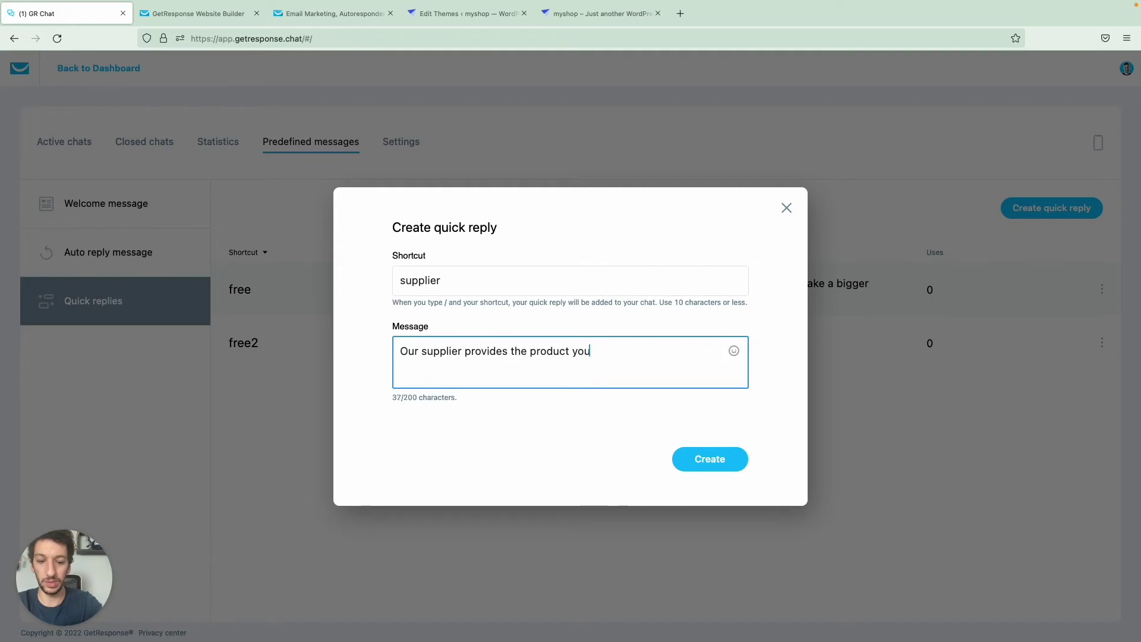
pyautogui.write("'re looking for ")
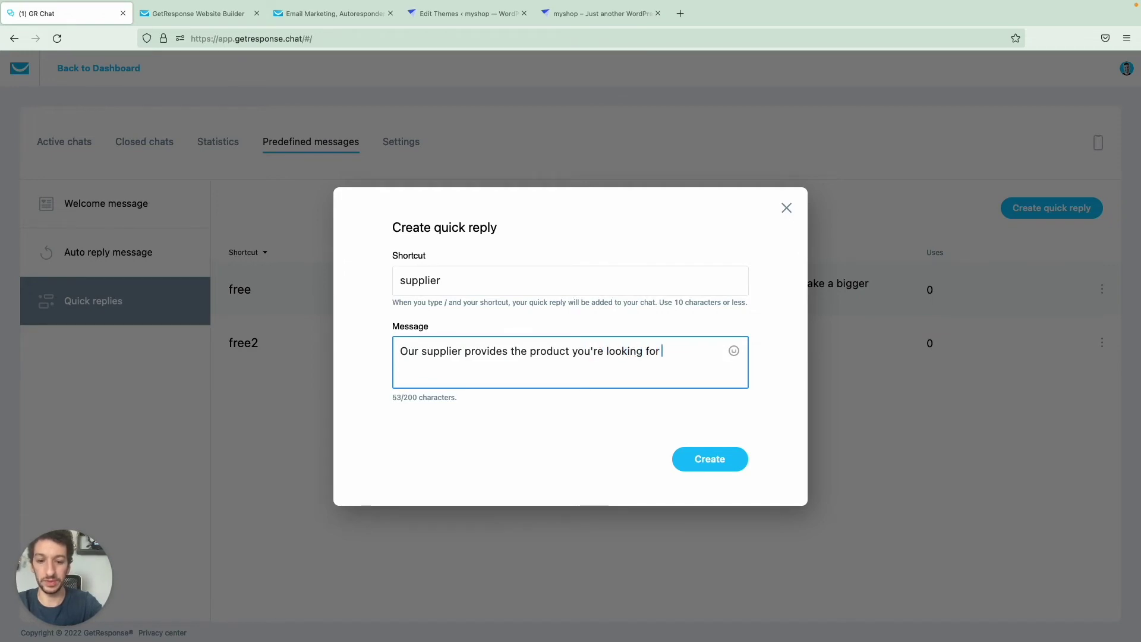
pyautogui.write('in three')
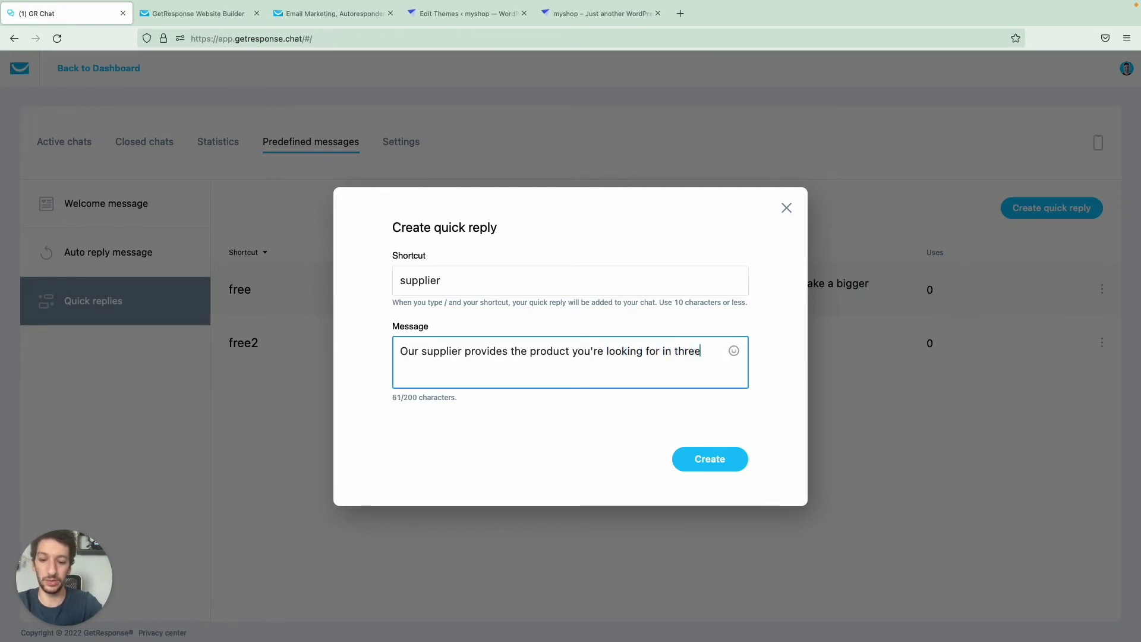
pyautogui.write(' different colours:')
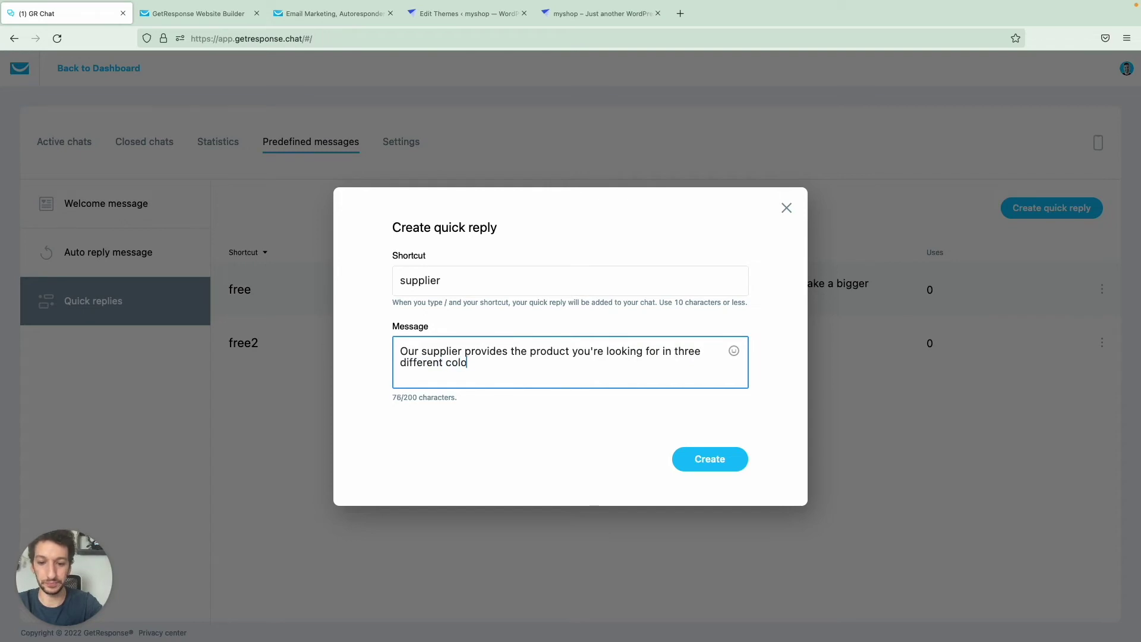
pyautogui.press('Return')
pyautogui.press('Return')
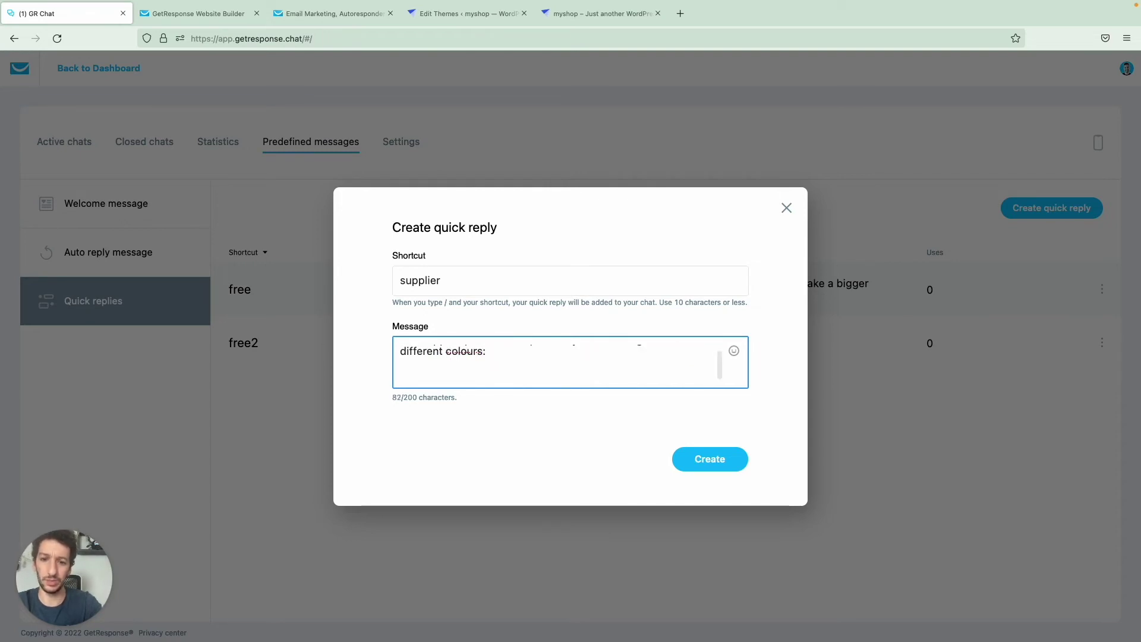
pyautogui.click(705, 467)
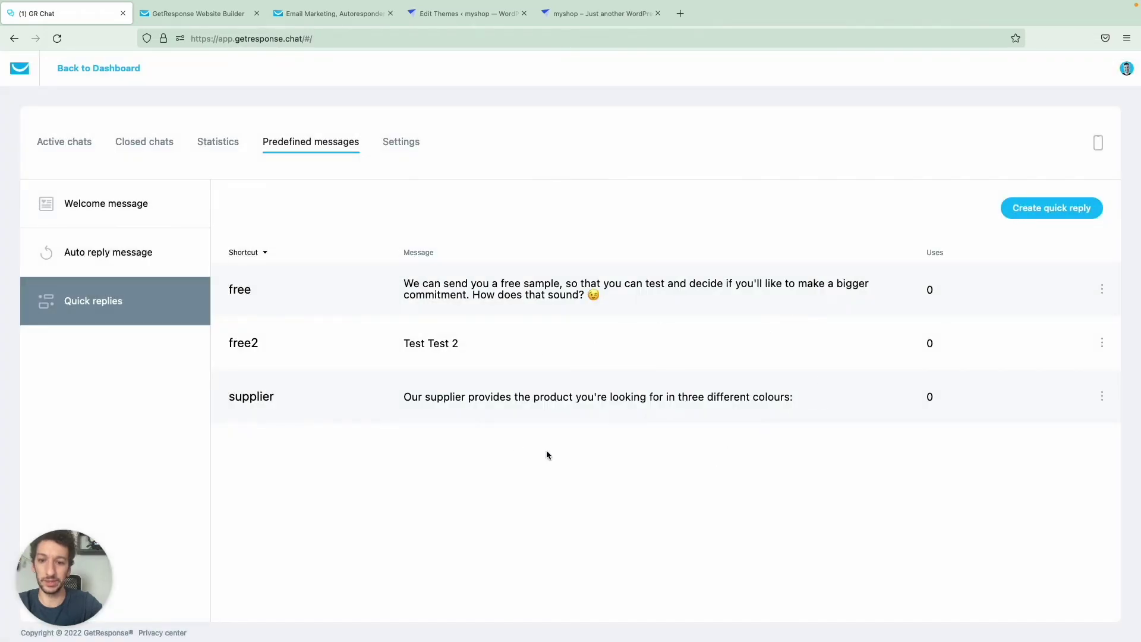
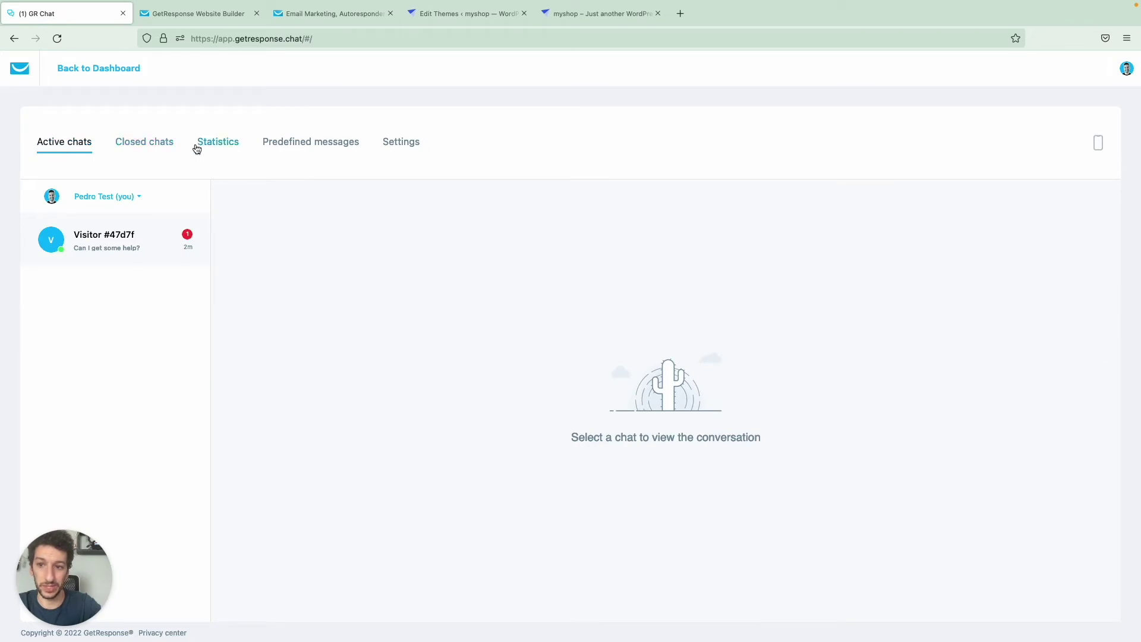
# View the other operator's active chats and return the operator filter to your own chats.
pyautogui.click(143, 198)
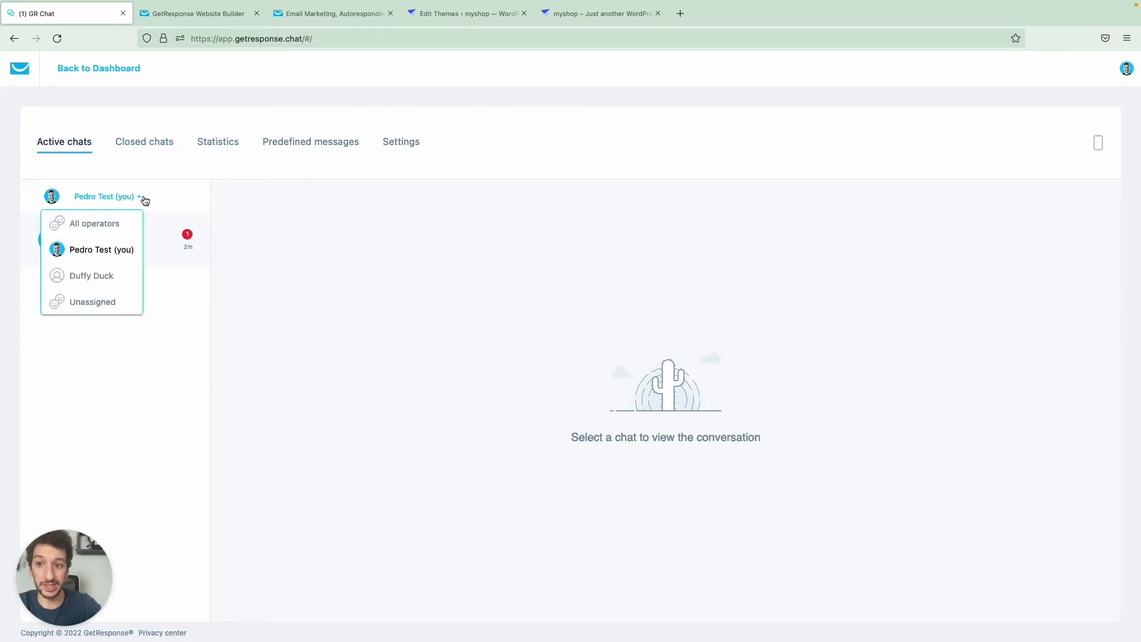
pyautogui.click(107, 277)
pyautogui.click(122, 201)
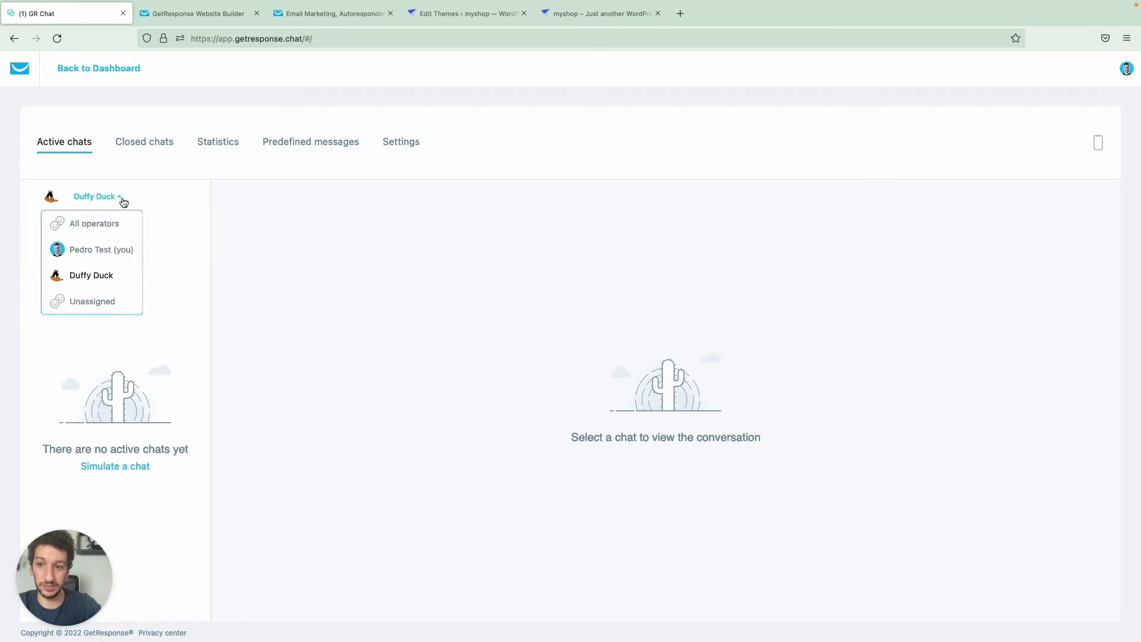
pyautogui.click(101, 252)
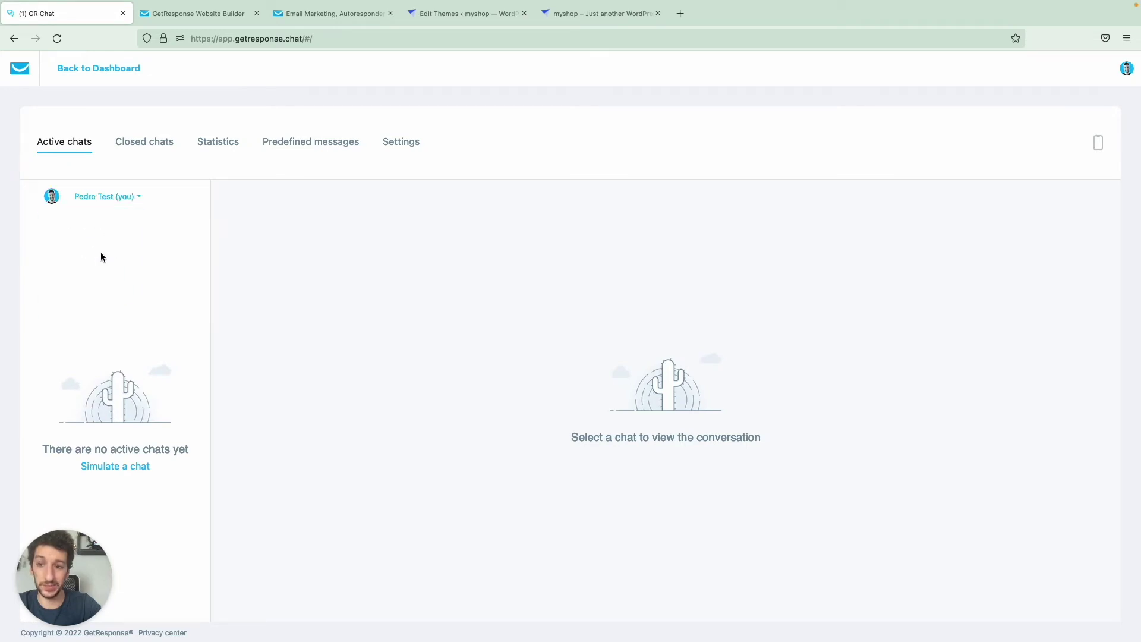
pyautogui.click(131, 202)
pyautogui.click(130, 202)
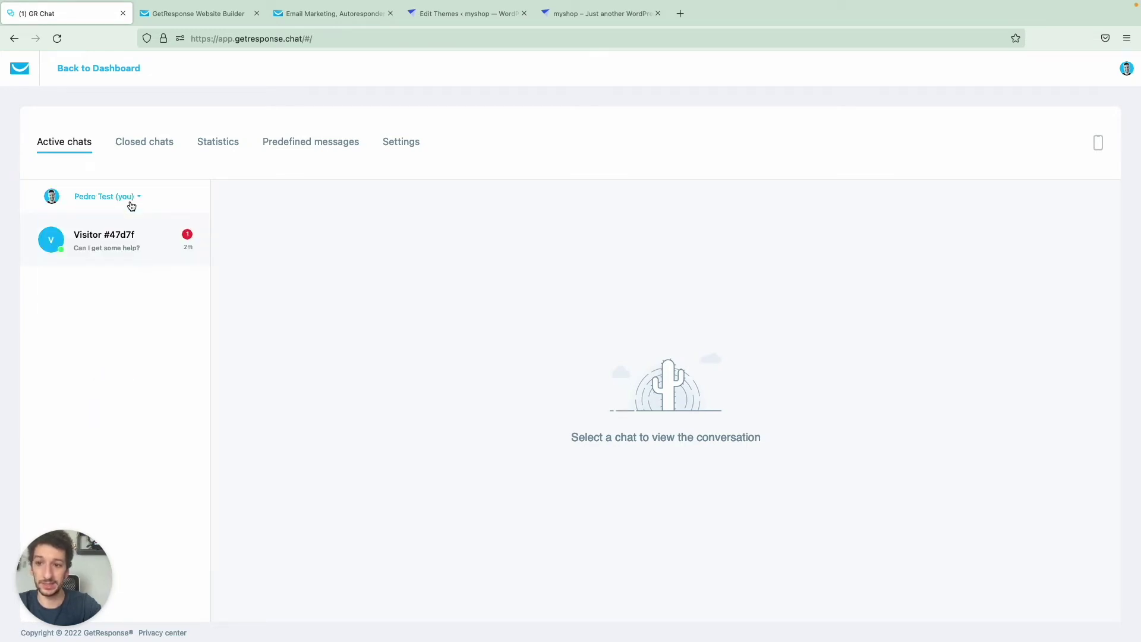
# Open the waiting visitor's active chat and send the "supplier" quick reply.
pyautogui.click(124, 253)
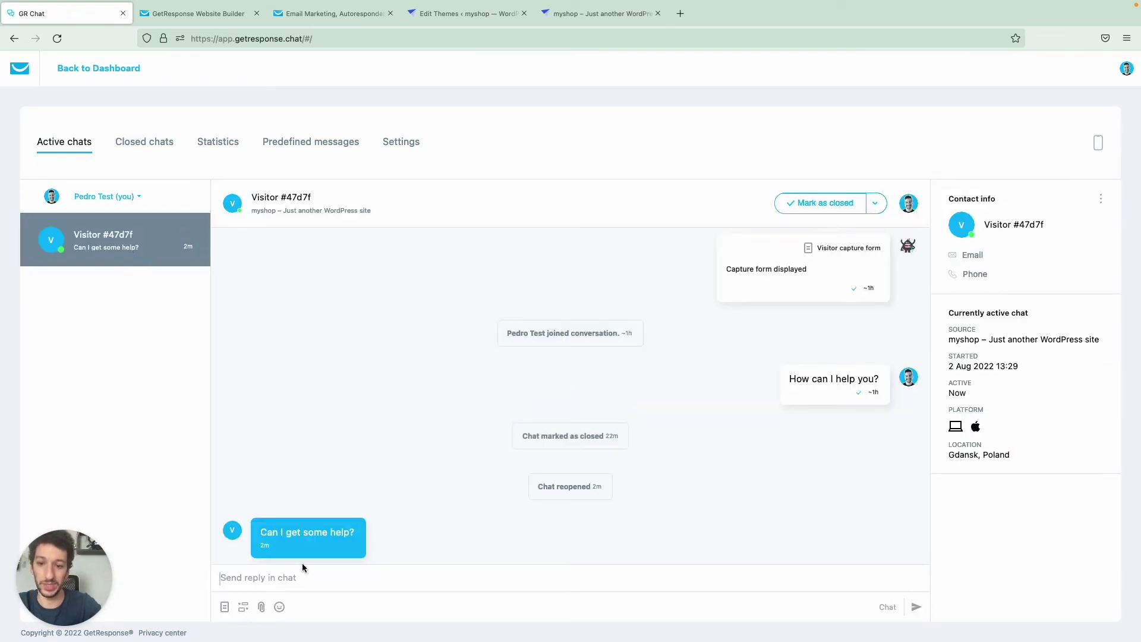
pyautogui.write('/')
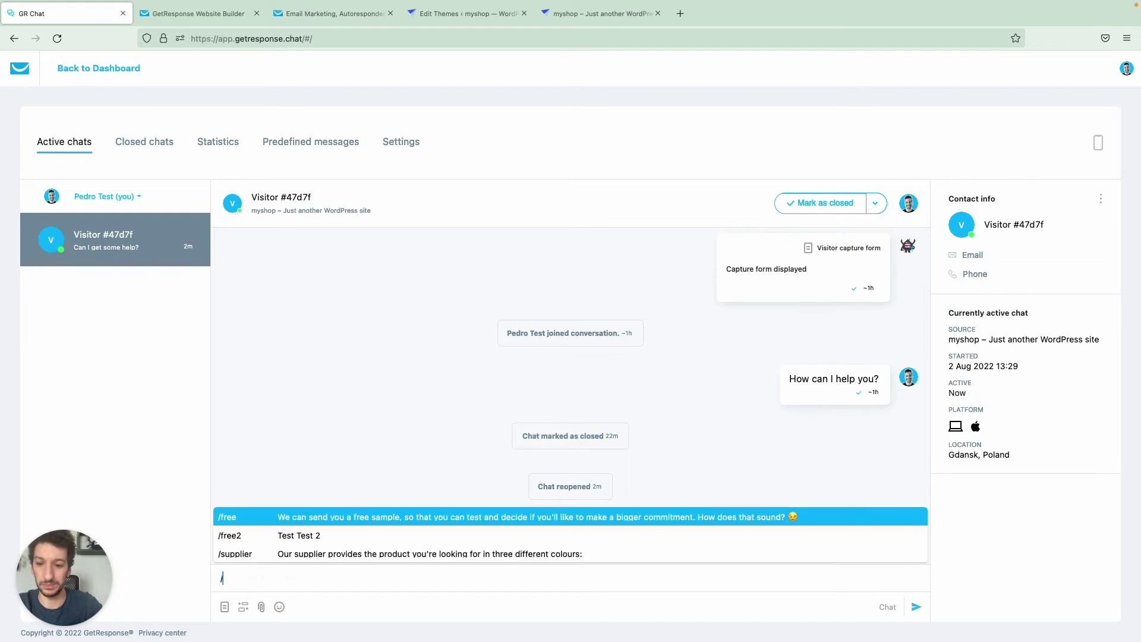
pyautogui.write('suplpier')
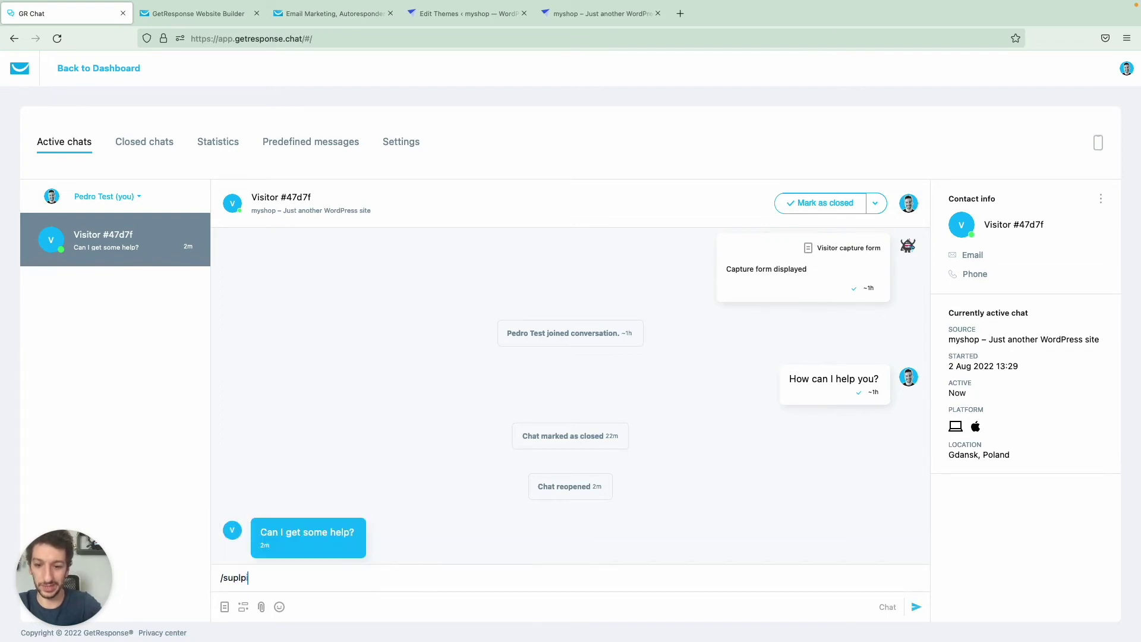
pyautogui.press('BackSpace')
pyautogui.press('BackSpace')
pyautogui.press('BackSpace')
pyautogui.press('BackSpace')
pyautogui.press('BackSpace')
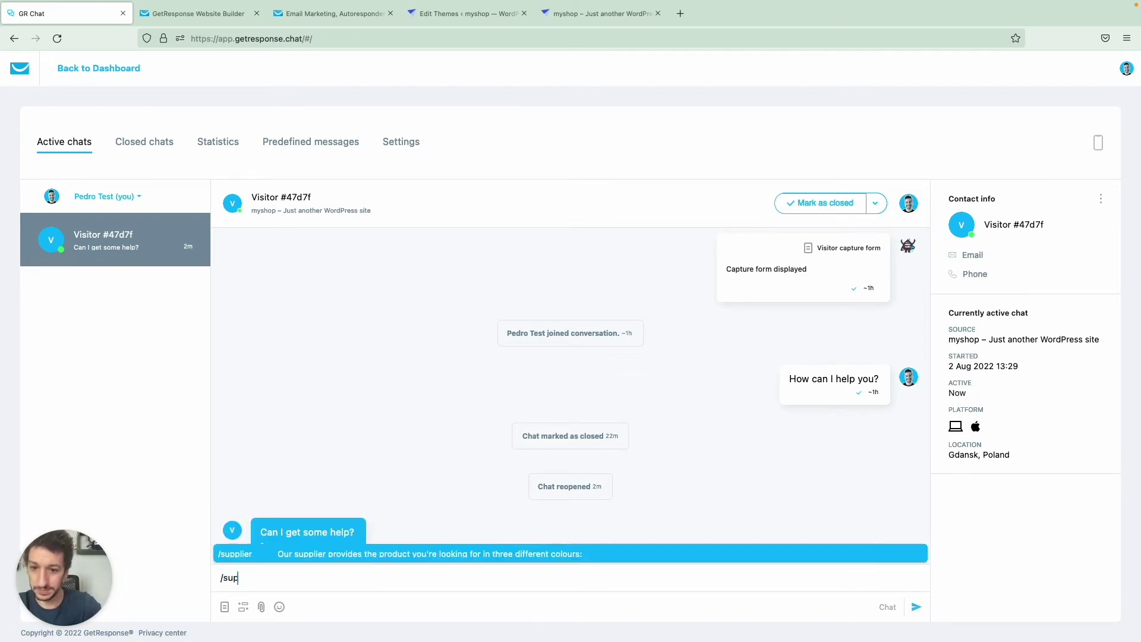
pyautogui.press('Return')
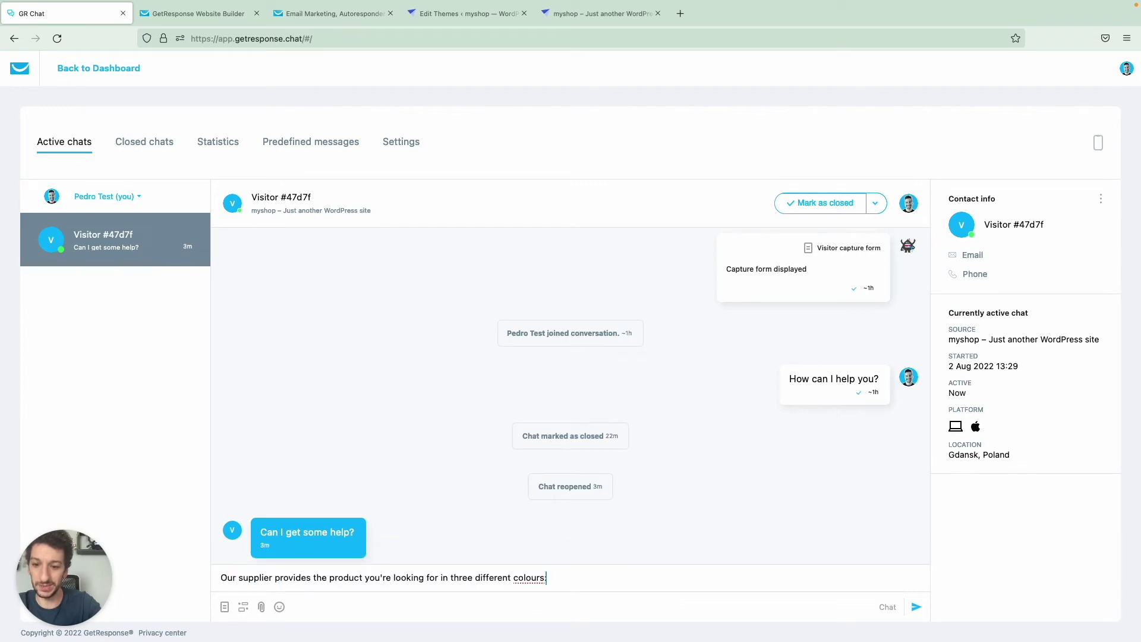
pyautogui.press('Return')
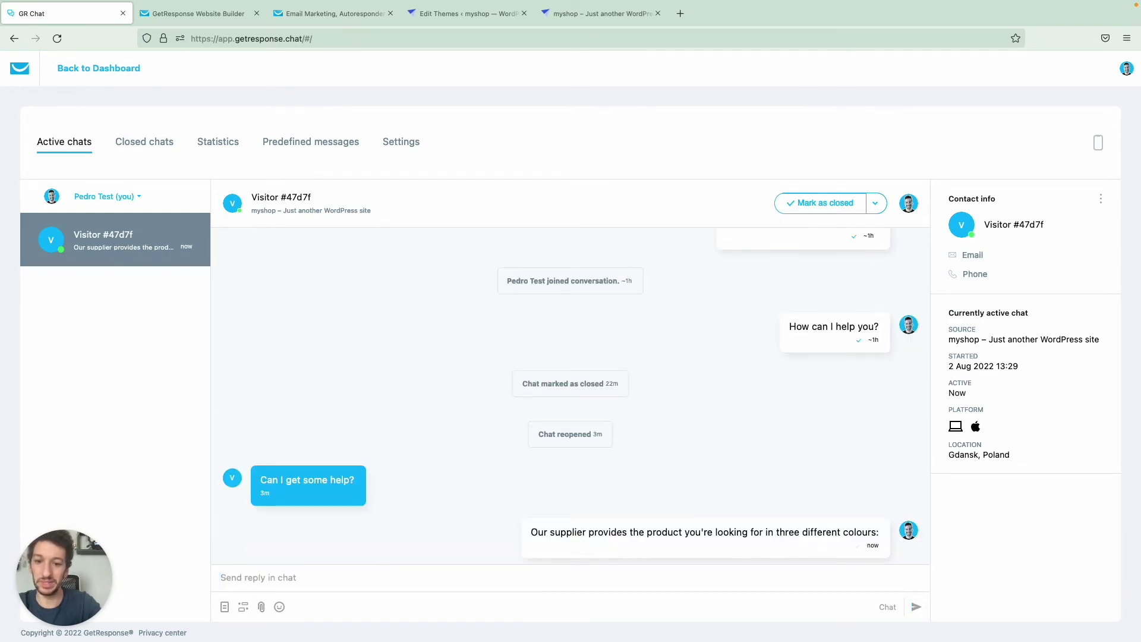
# Send the visitor the "free" quick reply offering a free sample, and show the capture form in the chat.
pyautogui.write('/')
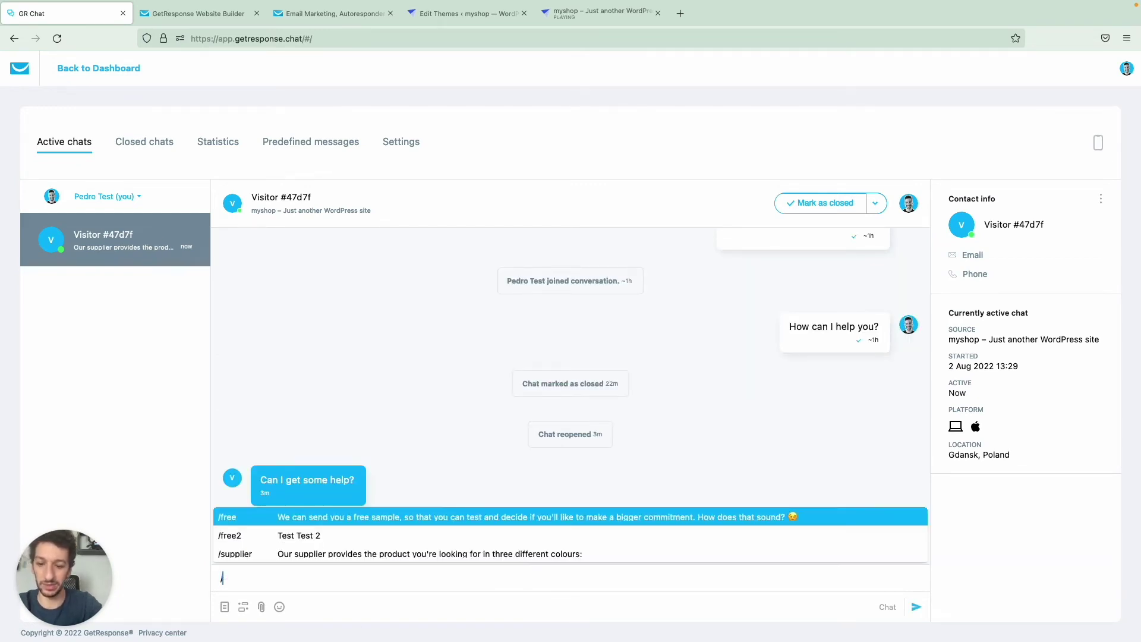
pyautogui.write('free')
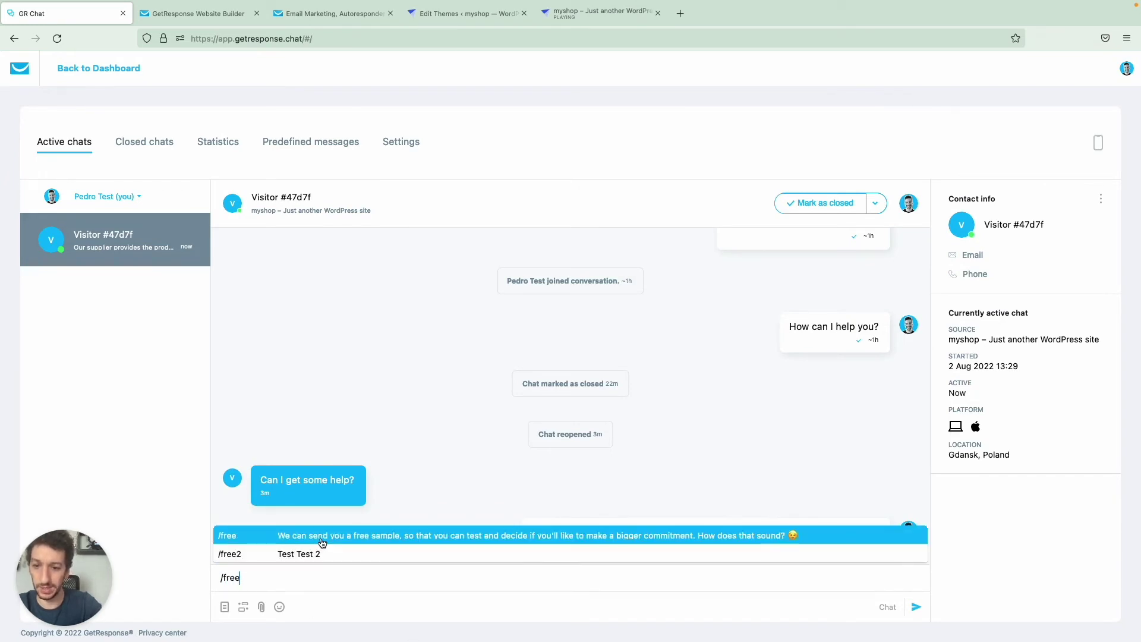
pyautogui.click(321, 538)
pyautogui.press('Return')
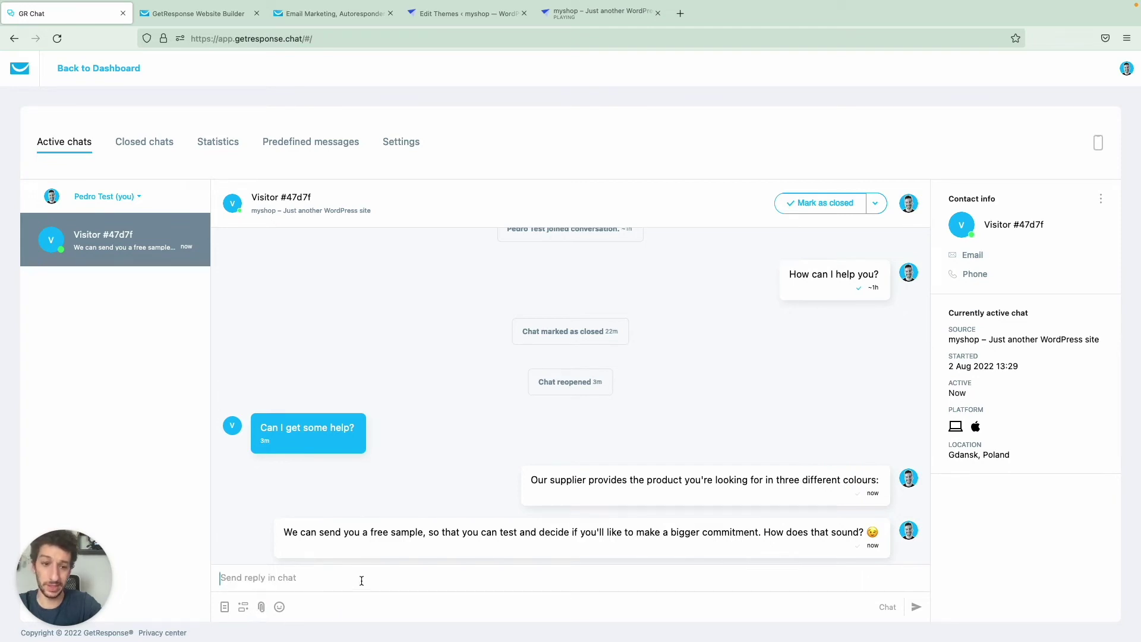
pyautogui.click(224, 607)
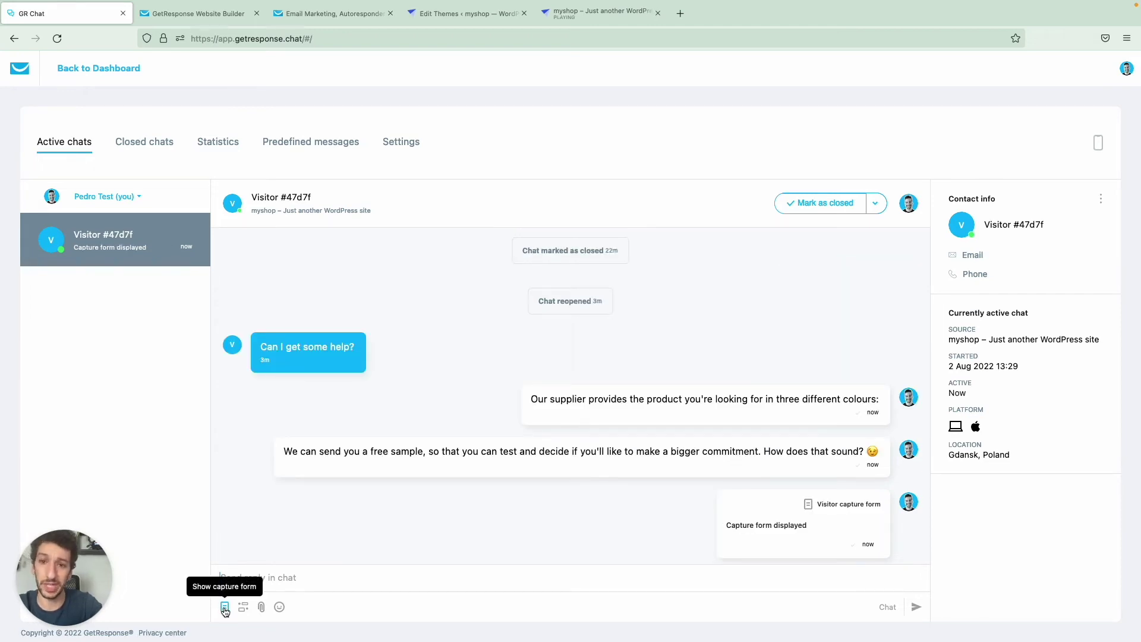
# Check the sent replies and the capture form in the WordPress shop's chat widget, and return to GR Chat.
pyautogui.hotkey('ctrl', 'shift', 'Tab')
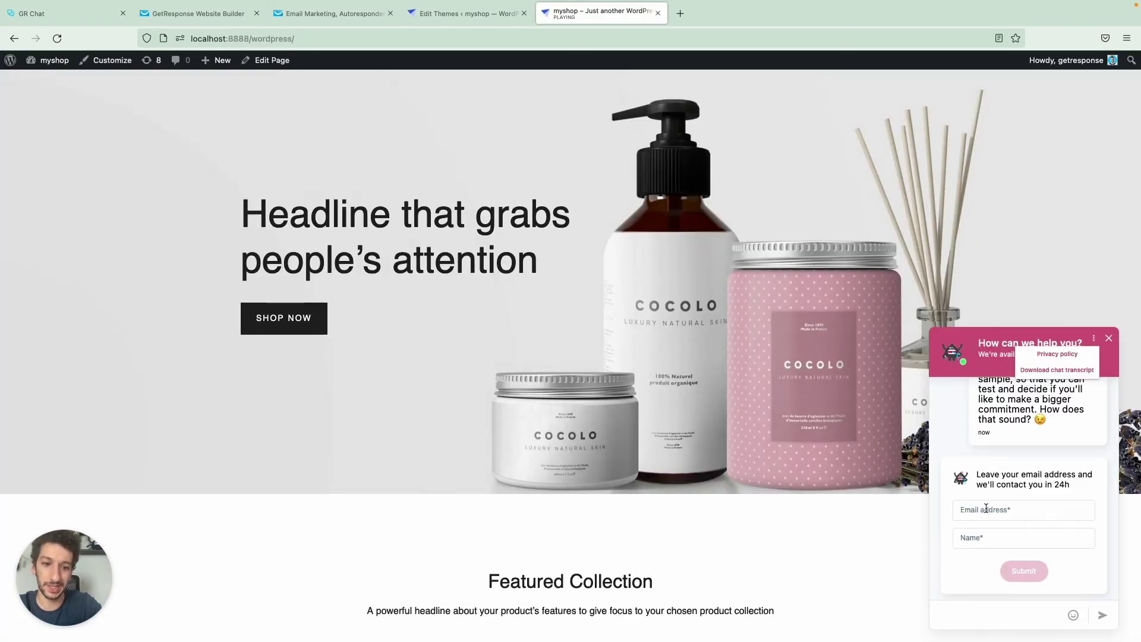
pyautogui.scroll(5, 987, 509)
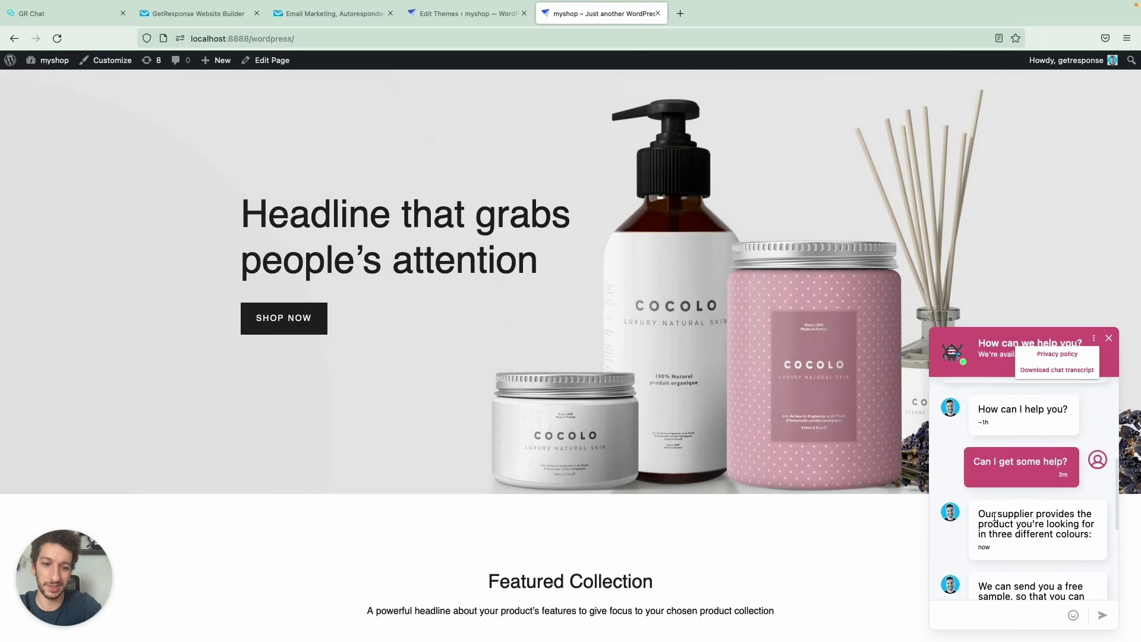
pyautogui.scroll(-5, 994, 517)
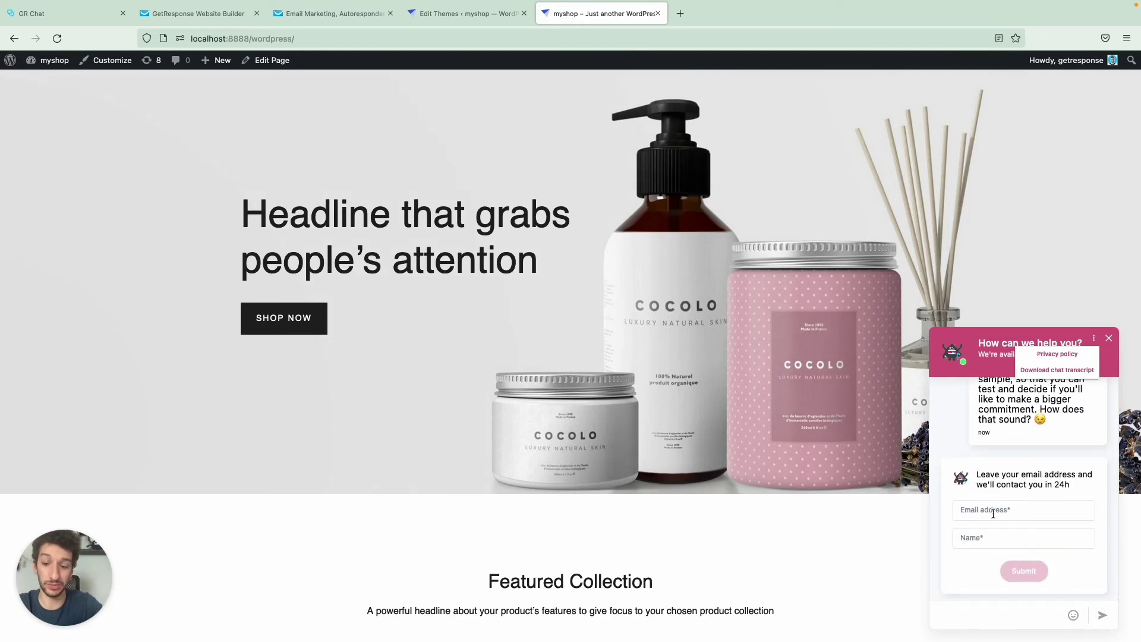
pyautogui.press('super+1')
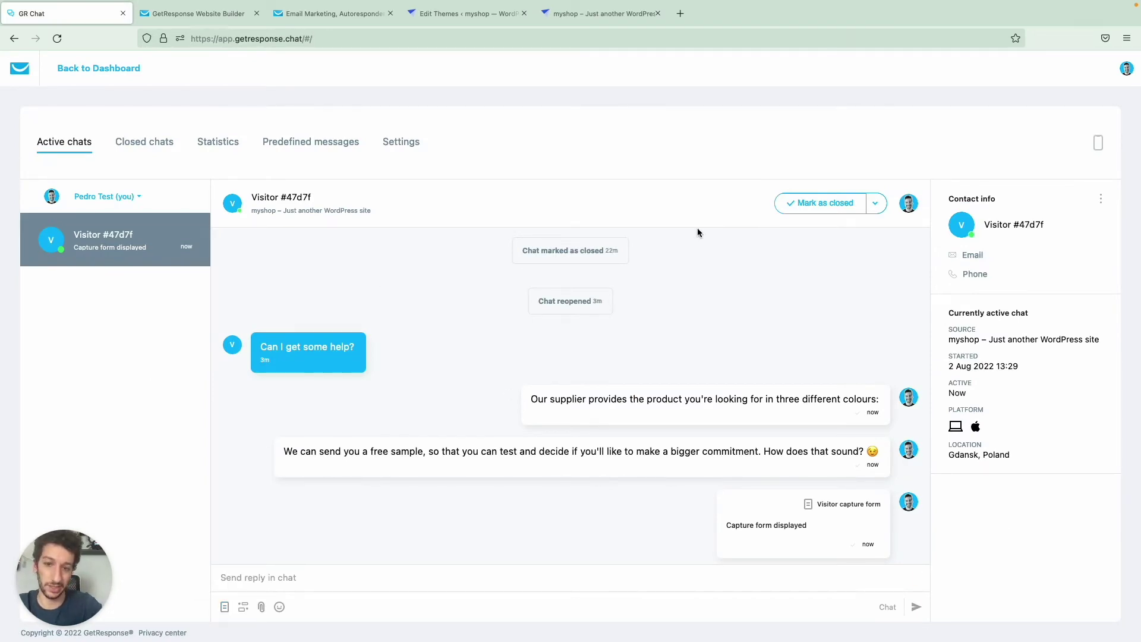
# Mark the visitor's chat as closed and filter the closed chats to your own as operator.
pyautogui.click(817, 205)
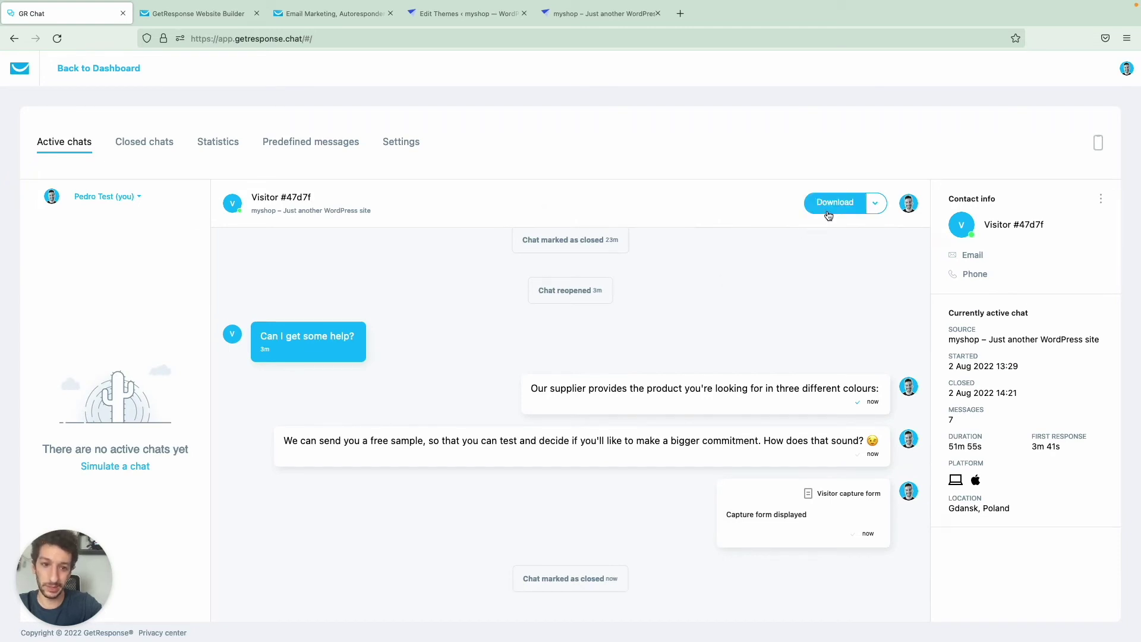
pyautogui.click(164, 146)
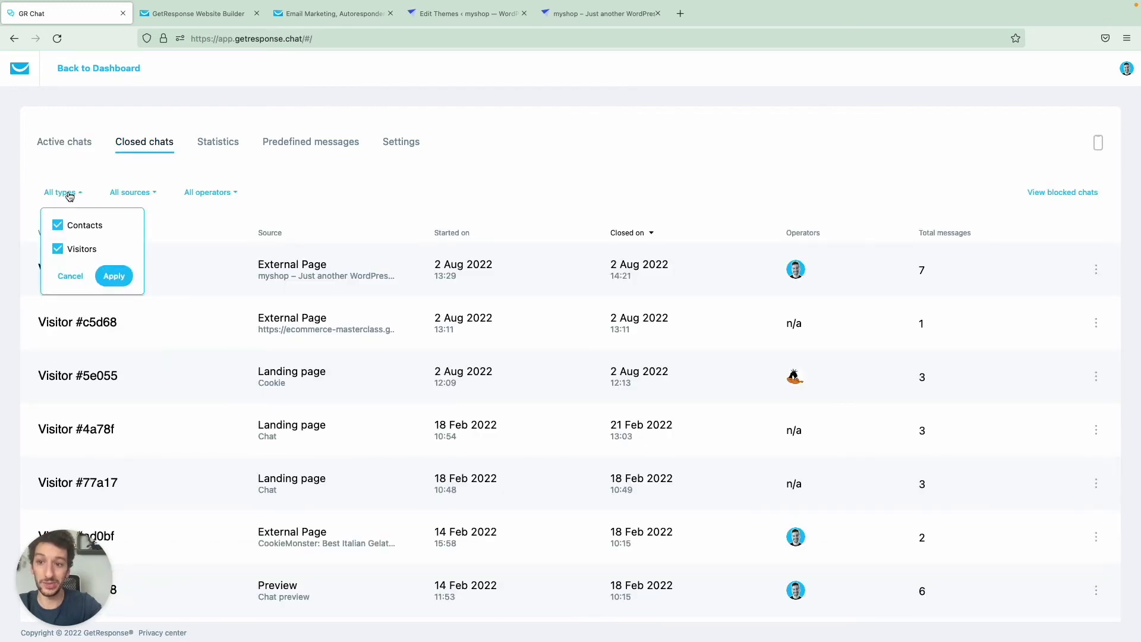
pyautogui.moveTo(207, 202)
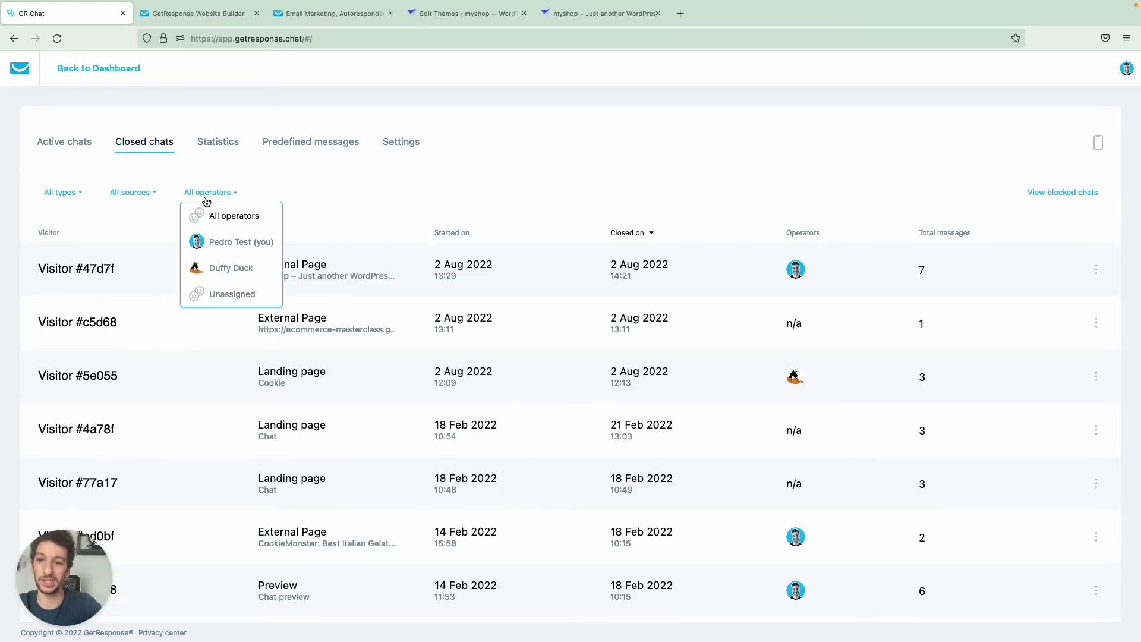
pyautogui.click(226, 244)
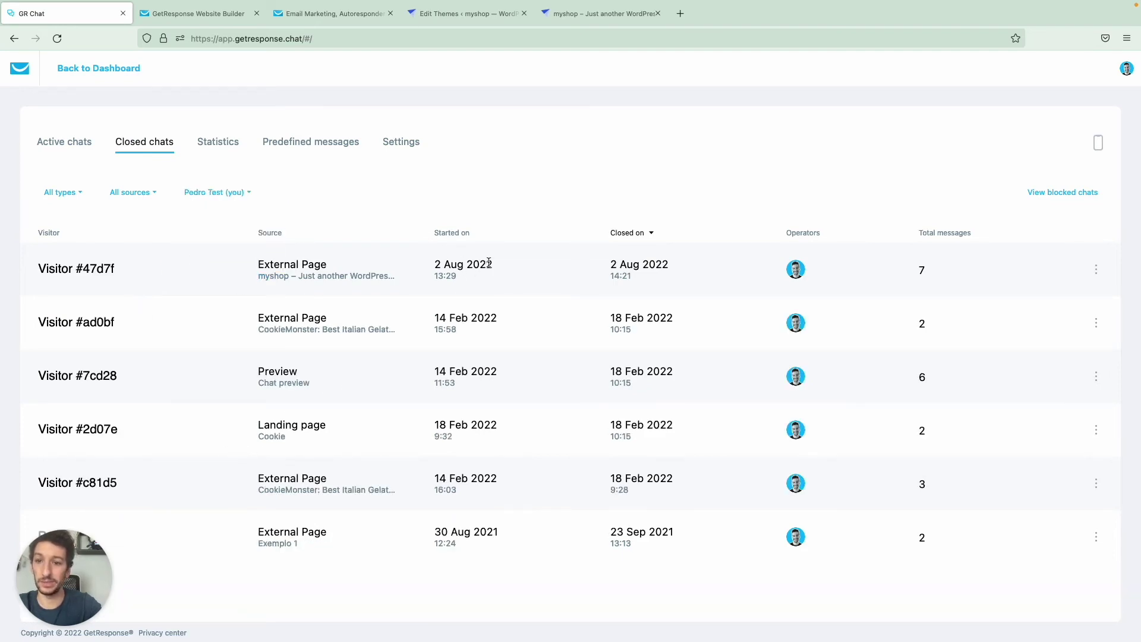
# Filter the closed chats to the other operator and review the conversation with Visitor #5e055.
pyautogui.moveTo(216, 192)
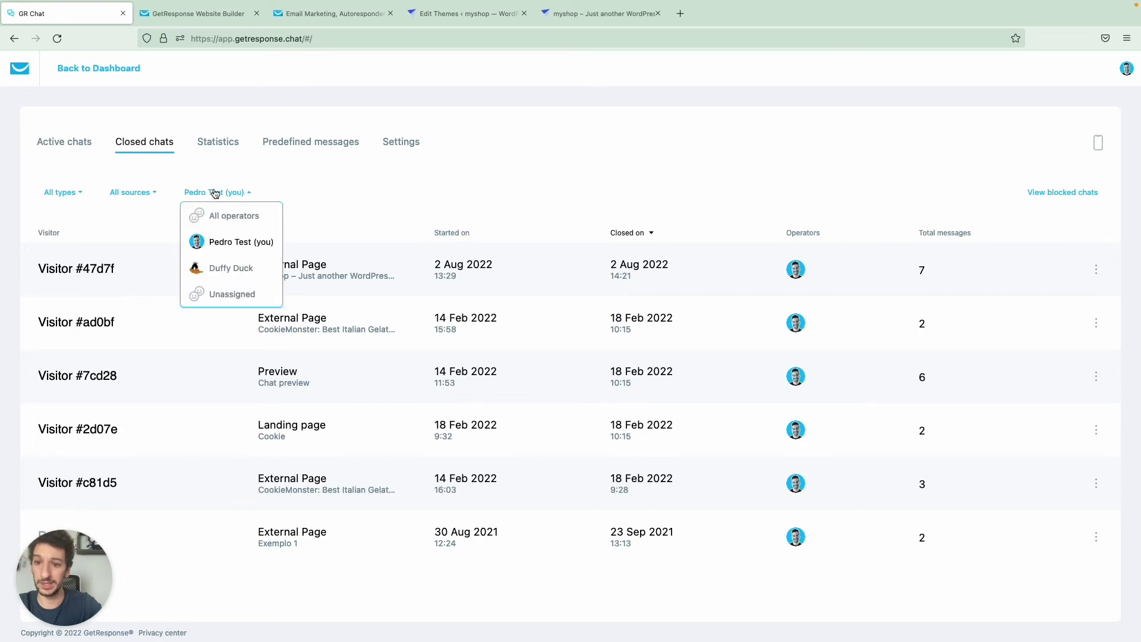
pyautogui.click(232, 268)
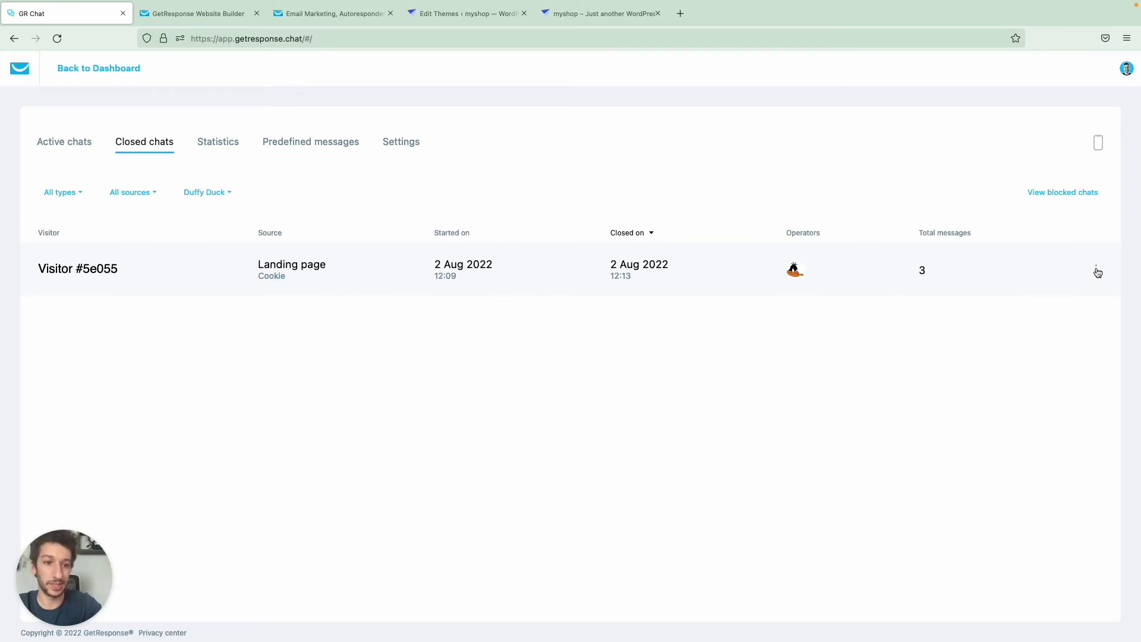
pyautogui.click(1088, 271)
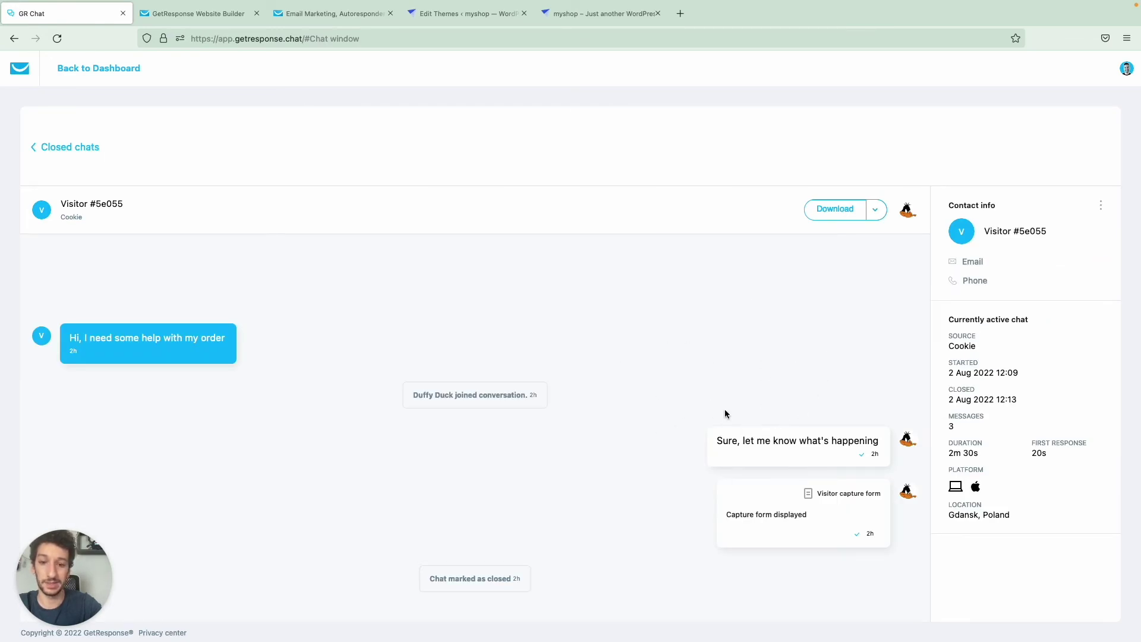
pyautogui.click(64, 149)
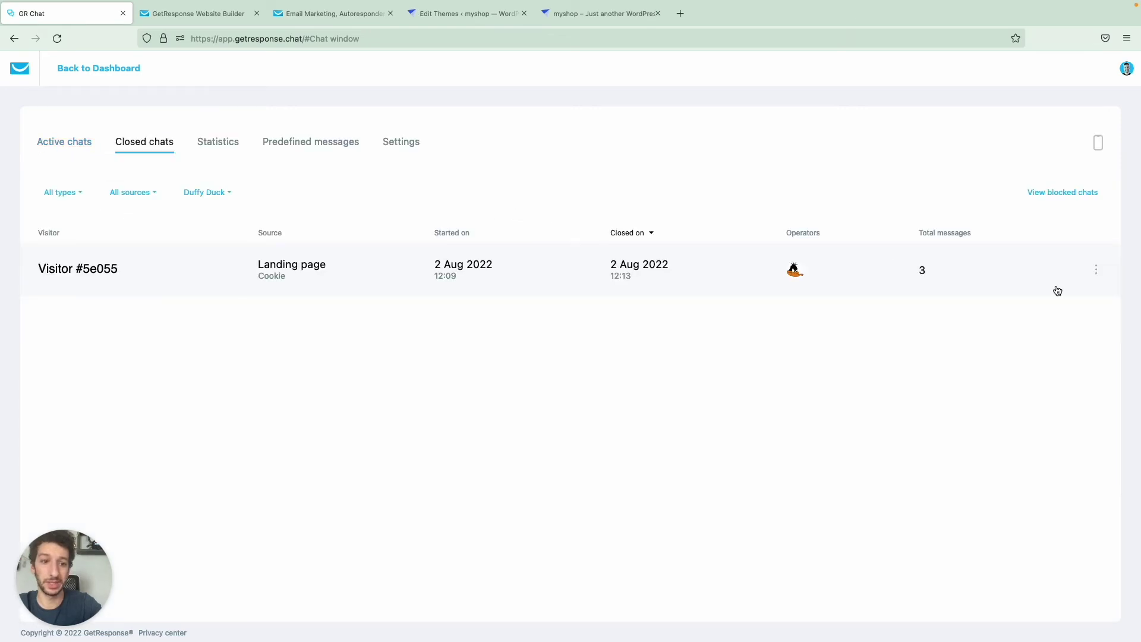
# View the available actions for the closed chat with Visitor #5e055 and look through the blocked chats list.
pyautogui.click(1097, 272)
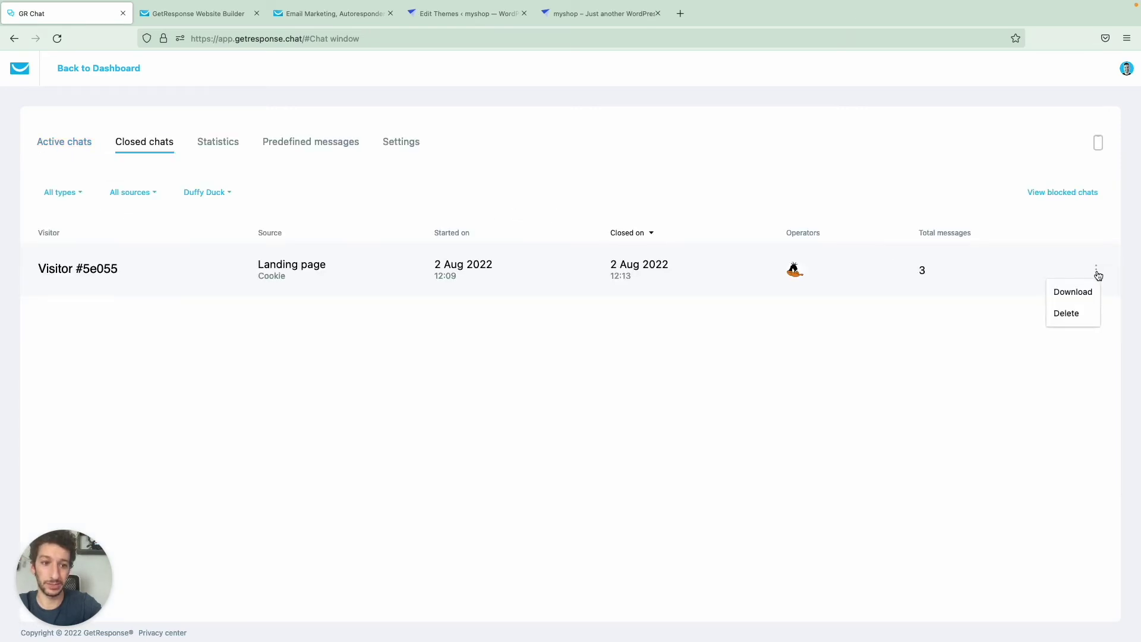
pyautogui.click(902, 136)
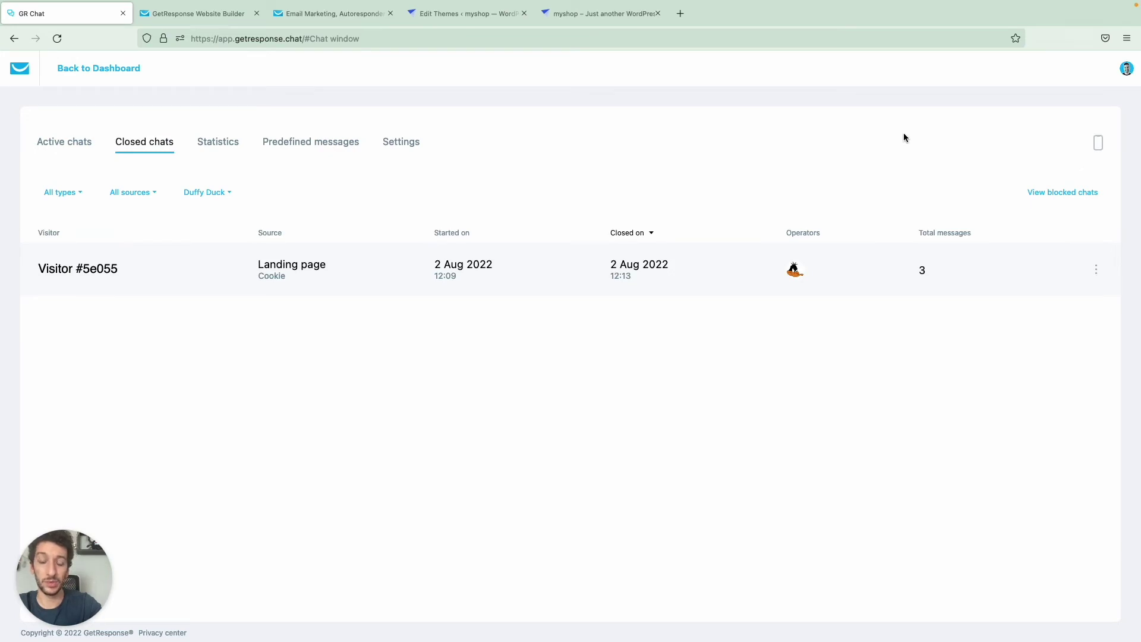
pyautogui.click(1058, 194)
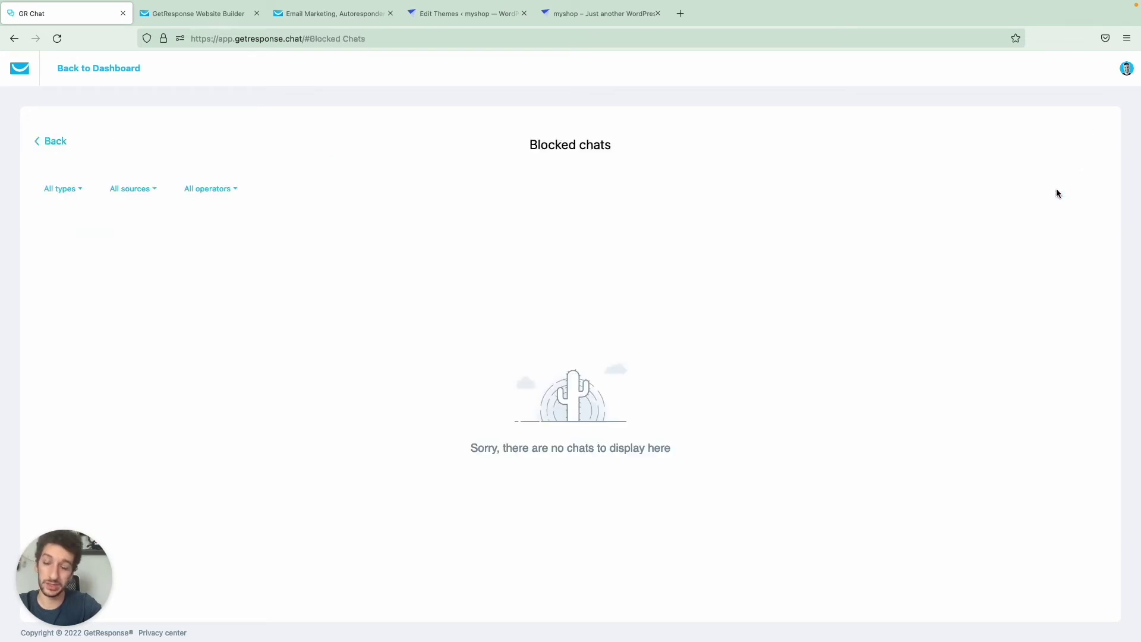
pyautogui.click(56, 145)
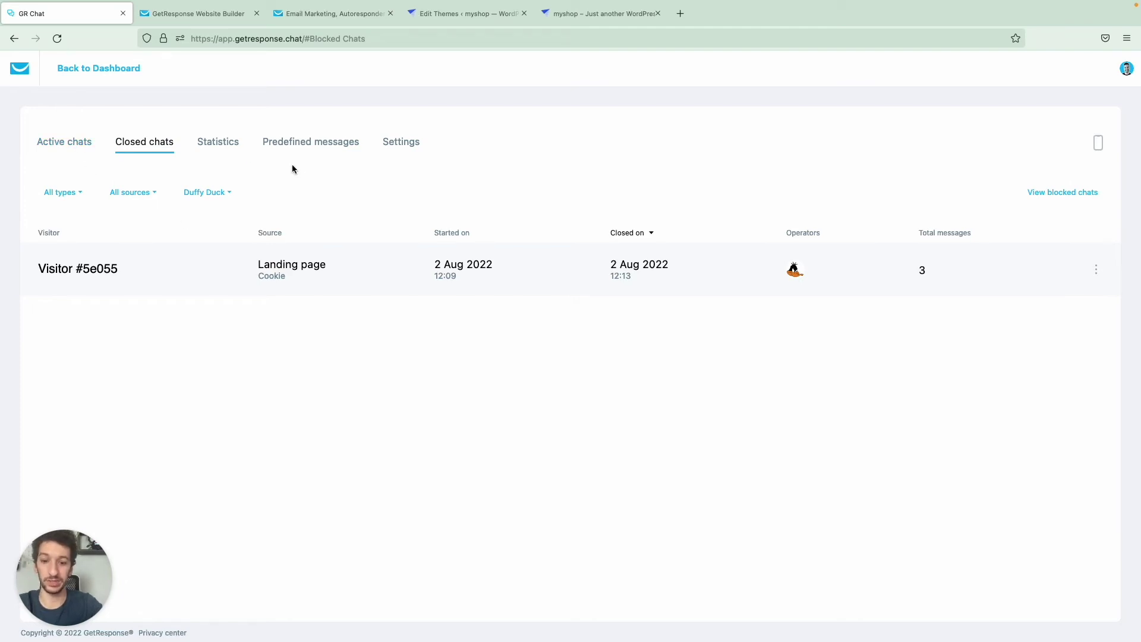
# Switch to the WordPress shop and send "Hi" as the visitor in its chat widget.
pyautogui.hotkey('ctrl', 'shift', 'Tab')
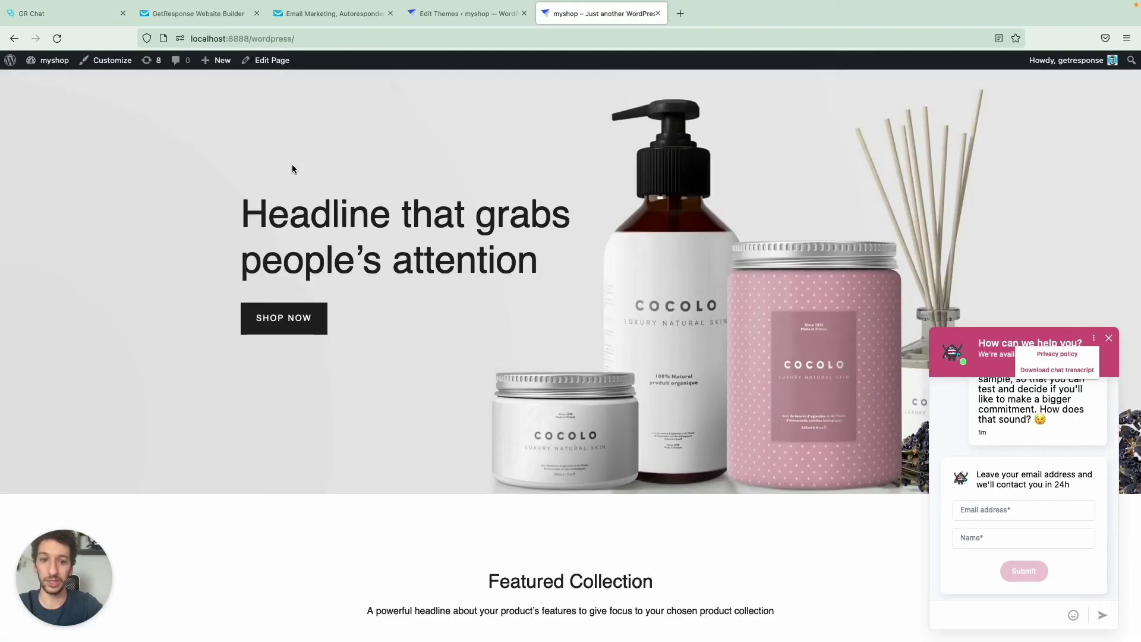
pyautogui.click(996, 615)
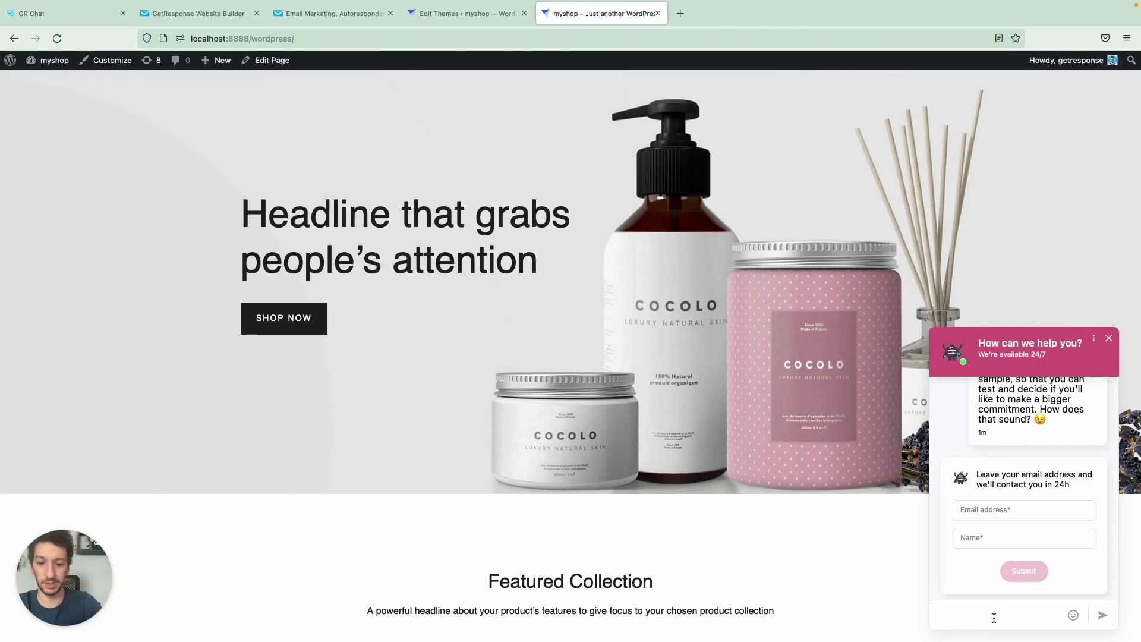
pyautogui.write('Hi')
pyautogui.press('Return')
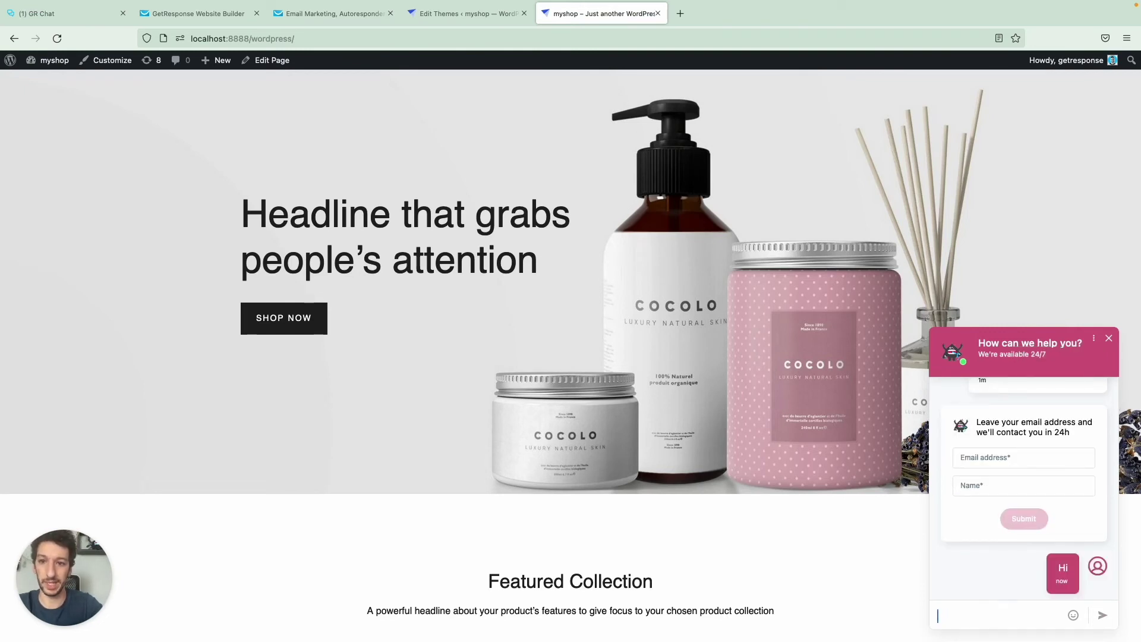
# Open the reopened visitor chat in GR Chat, view the option to block the contact, and return to the closed chats.
pyautogui.hotkey('ctrl', 'Tab')
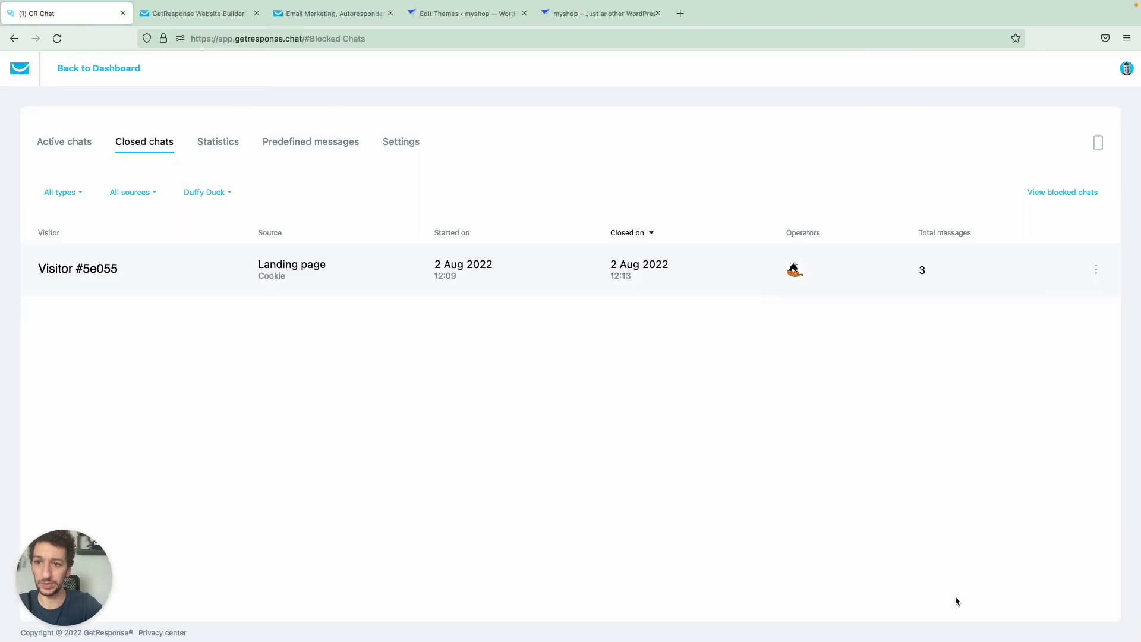
pyautogui.click(70, 151)
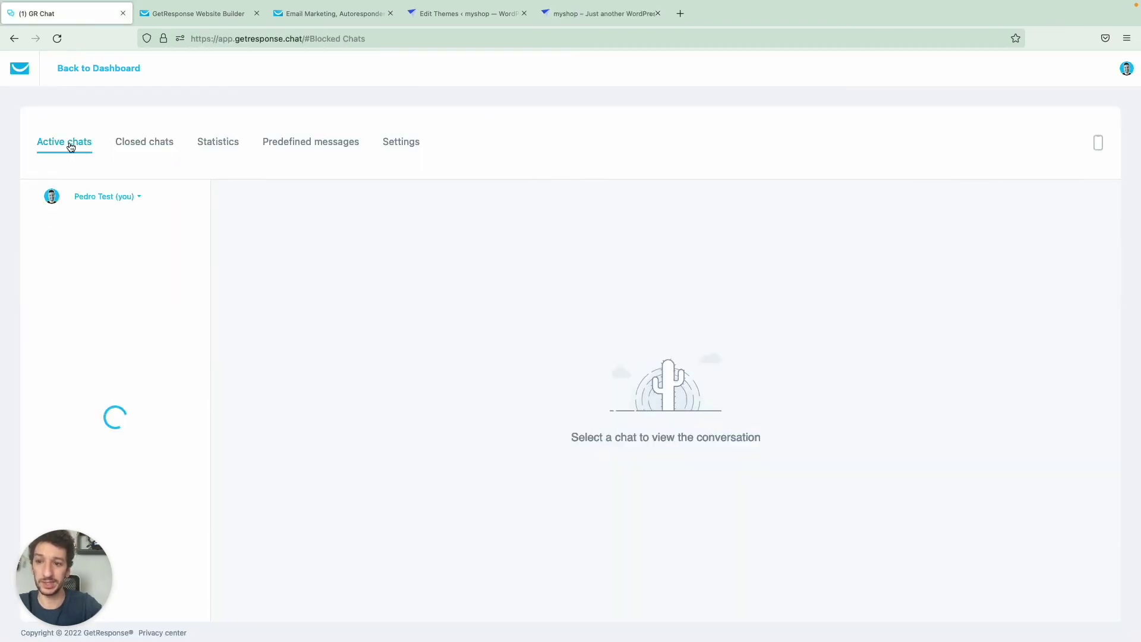
pyautogui.click(125, 244)
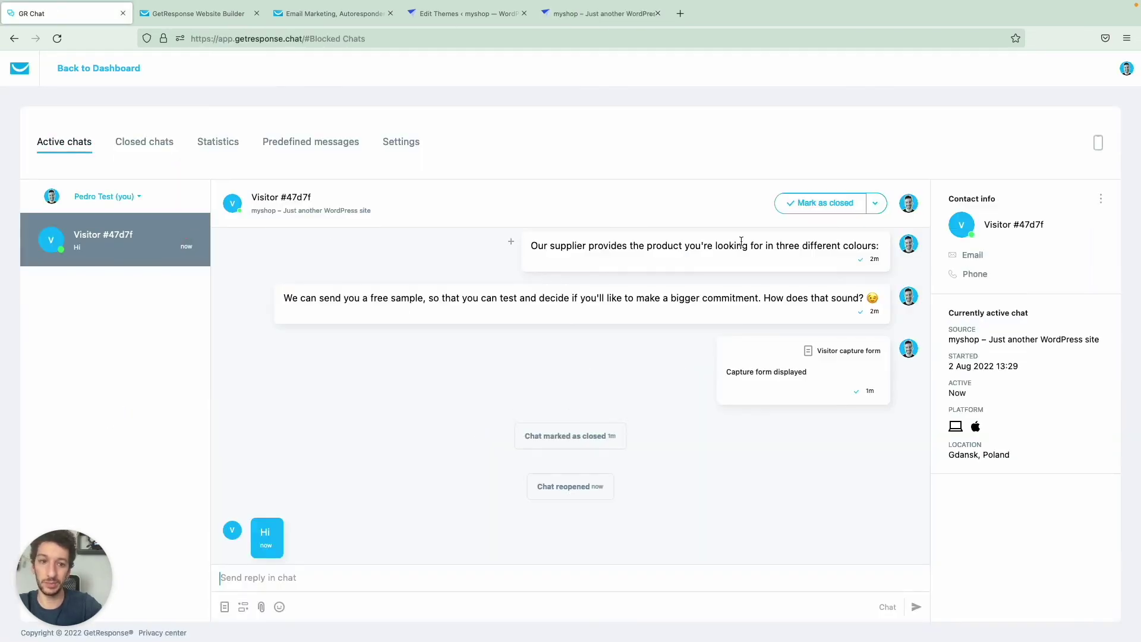
pyautogui.click(1101, 203)
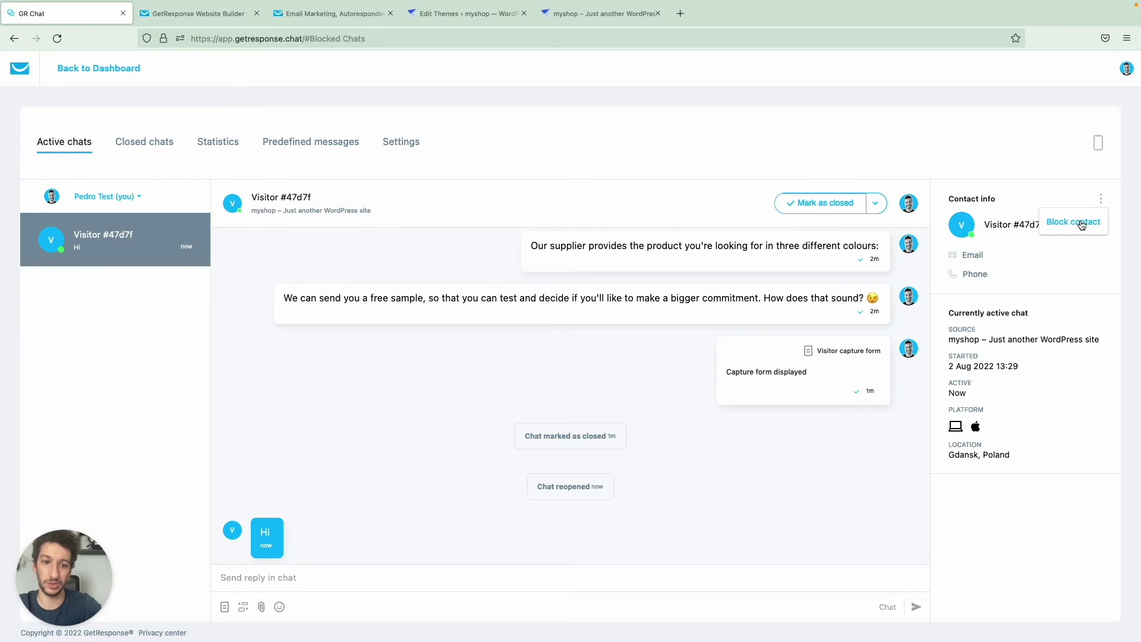
pyautogui.click(918, 138)
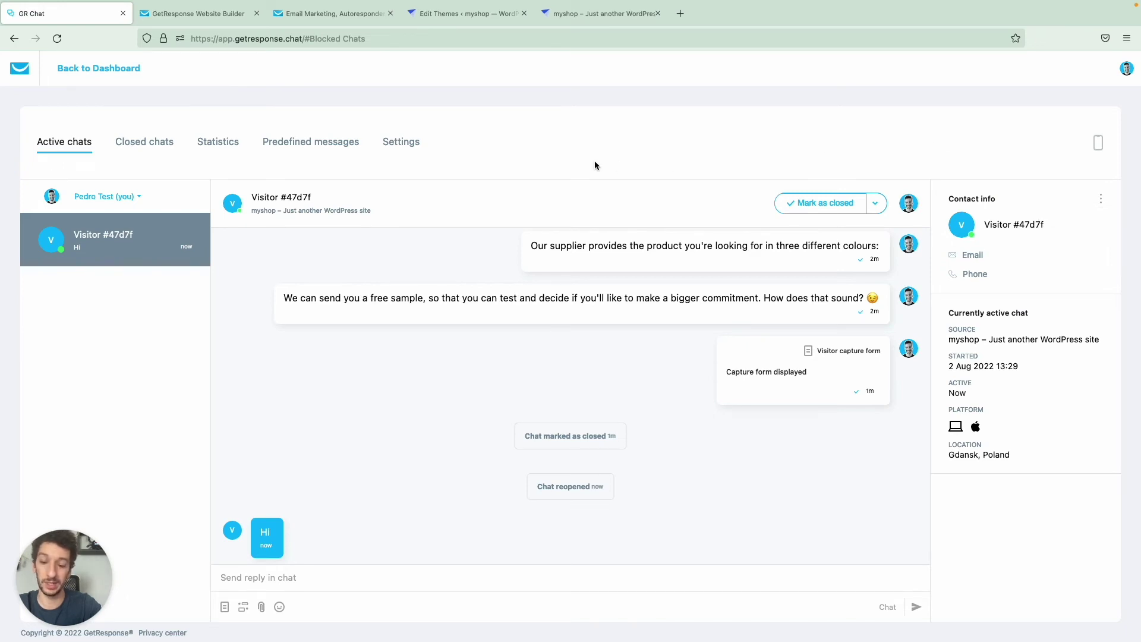
pyautogui.click(154, 144)
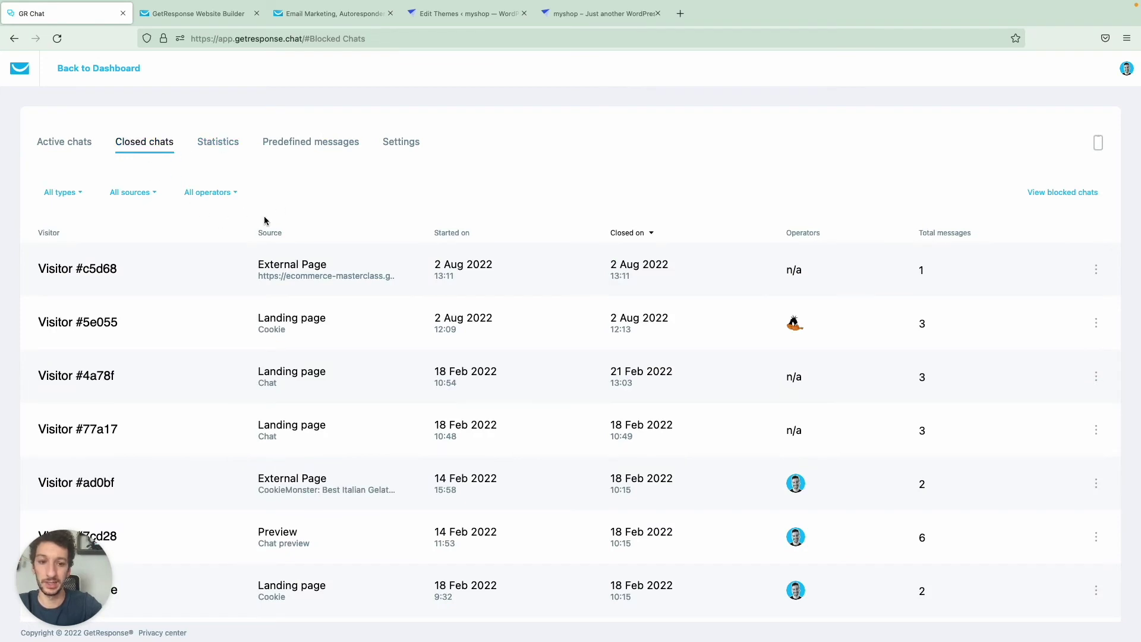
# Open the chat statistics and examine this week's general performance, chat participants, chat sources, chats over time and operator activity.
pyautogui.click(225, 147)
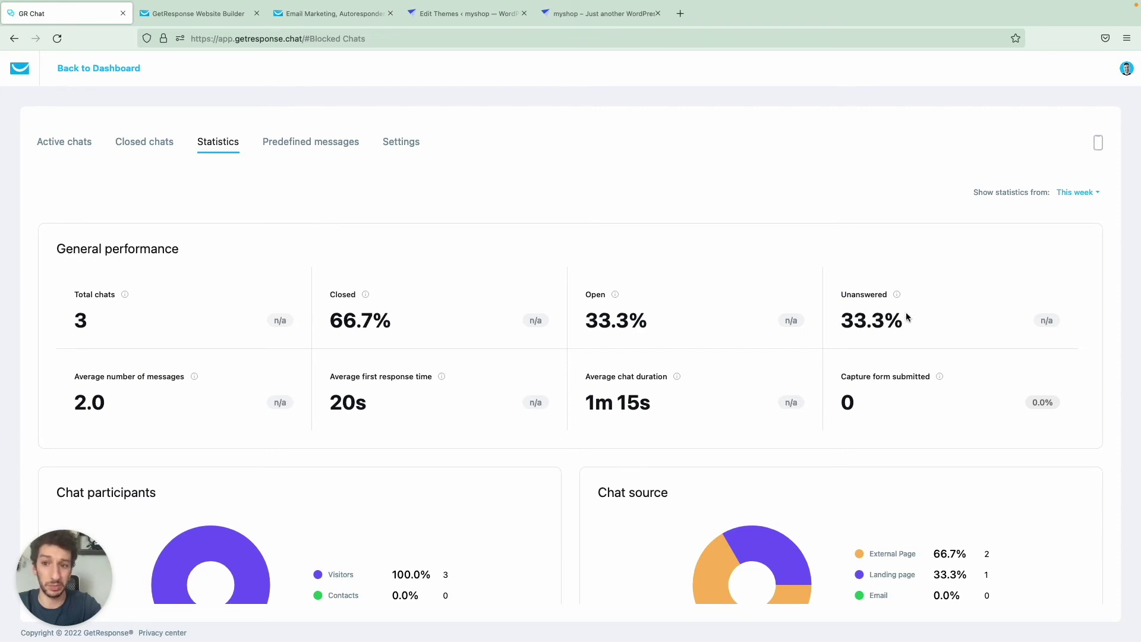
pyautogui.scroll(-5, 497, 407)
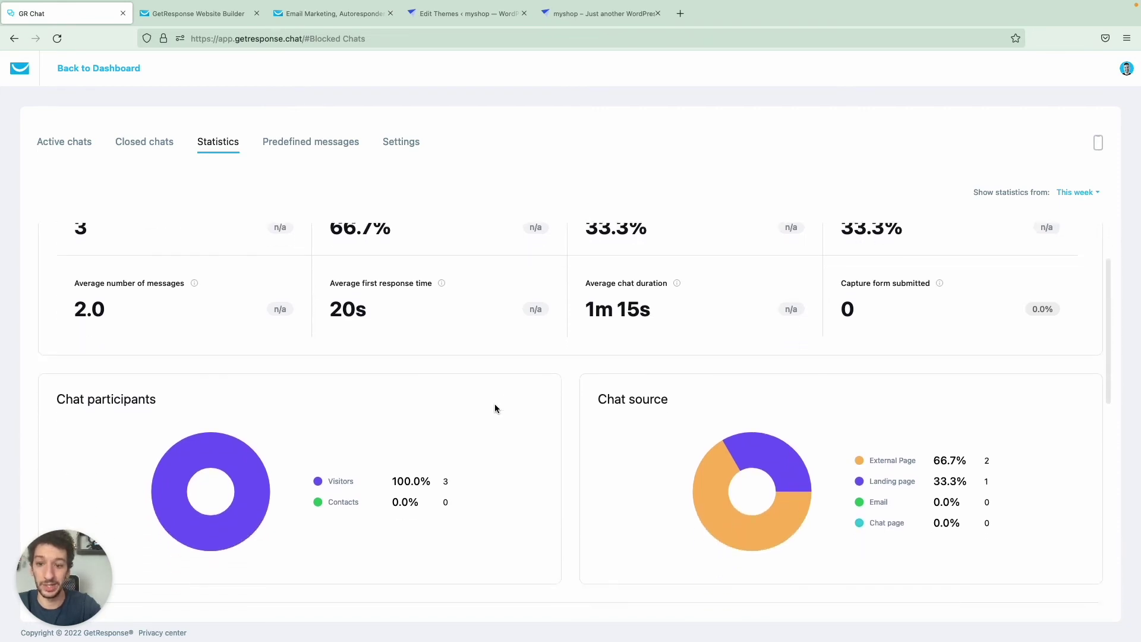
pyautogui.scroll(1, 350, 395)
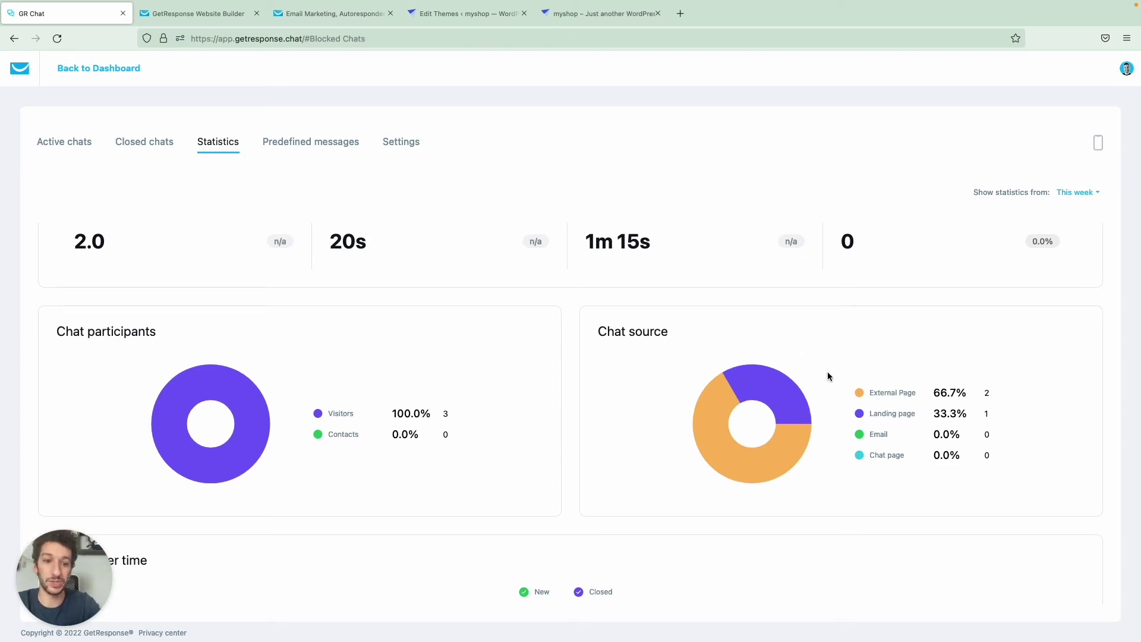
pyautogui.scroll(-1, 828, 372)
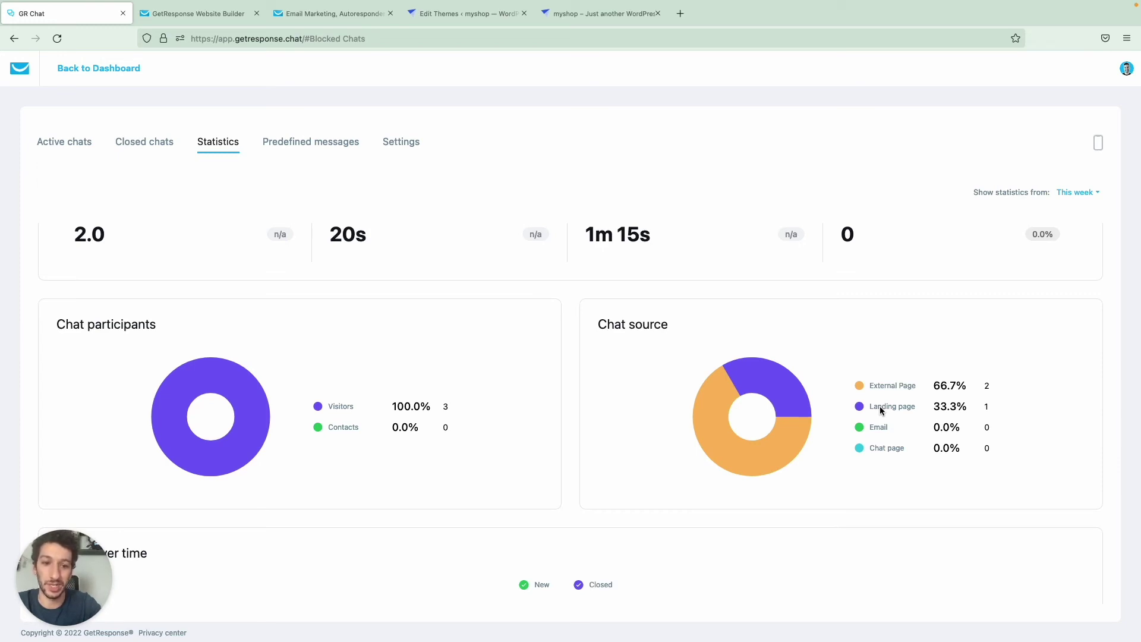
pyautogui.scroll(-5, 875, 428)
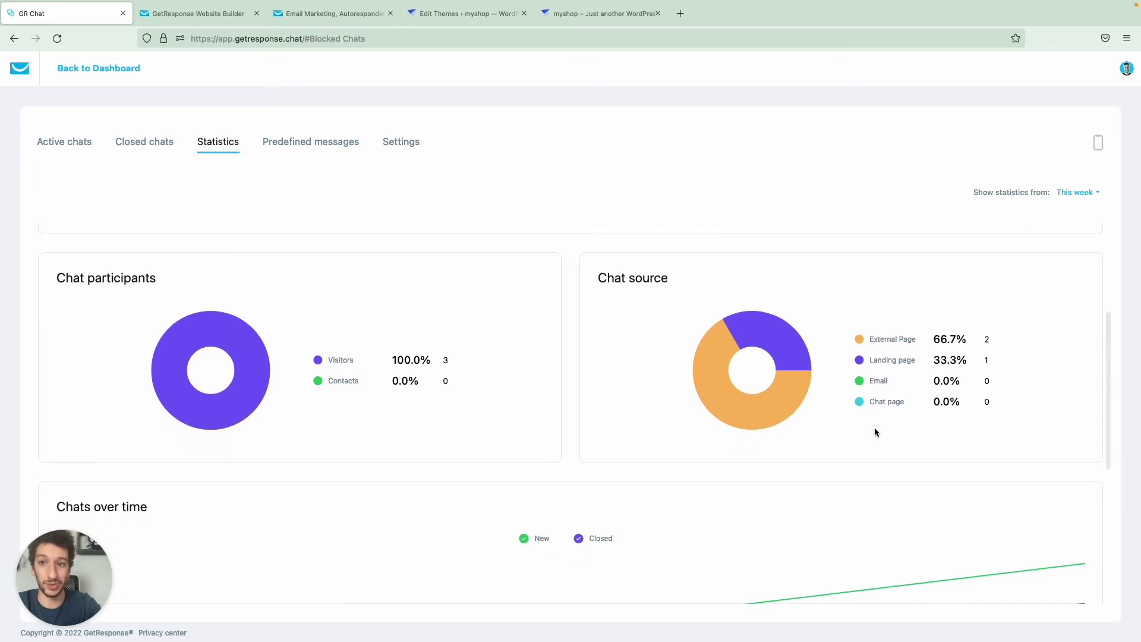
pyautogui.scroll(-2, 875, 431)
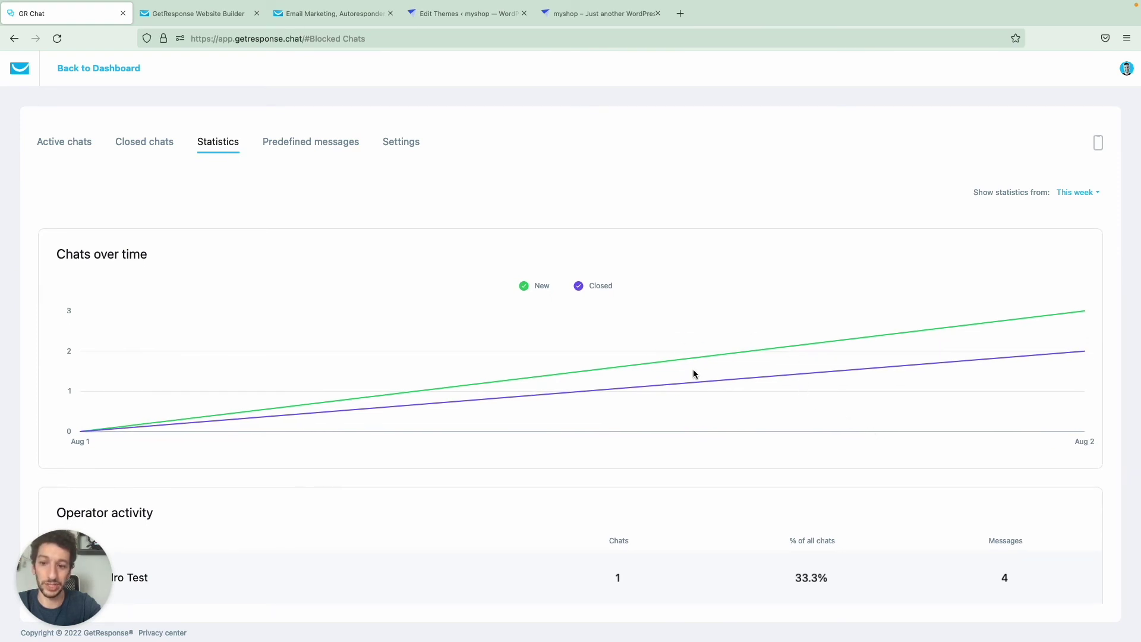
pyautogui.scroll(-2, 693, 374)
pyautogui.moveTo(89, 574); pyautogui.dragTo(1104, 579)
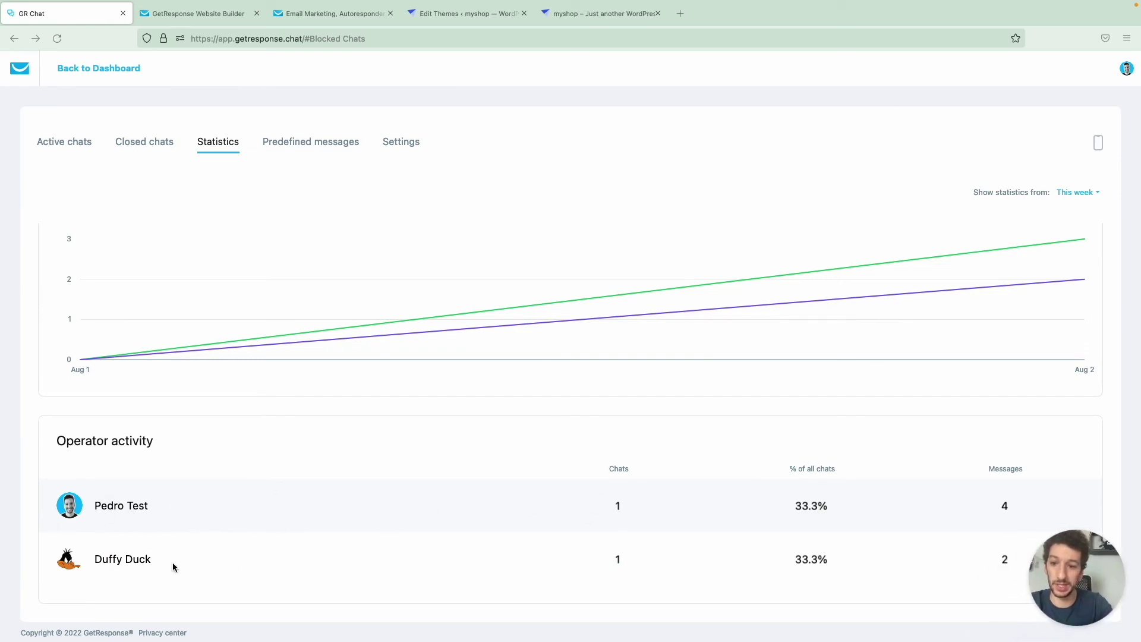
pyautogui.scroll(10, 683, 545)
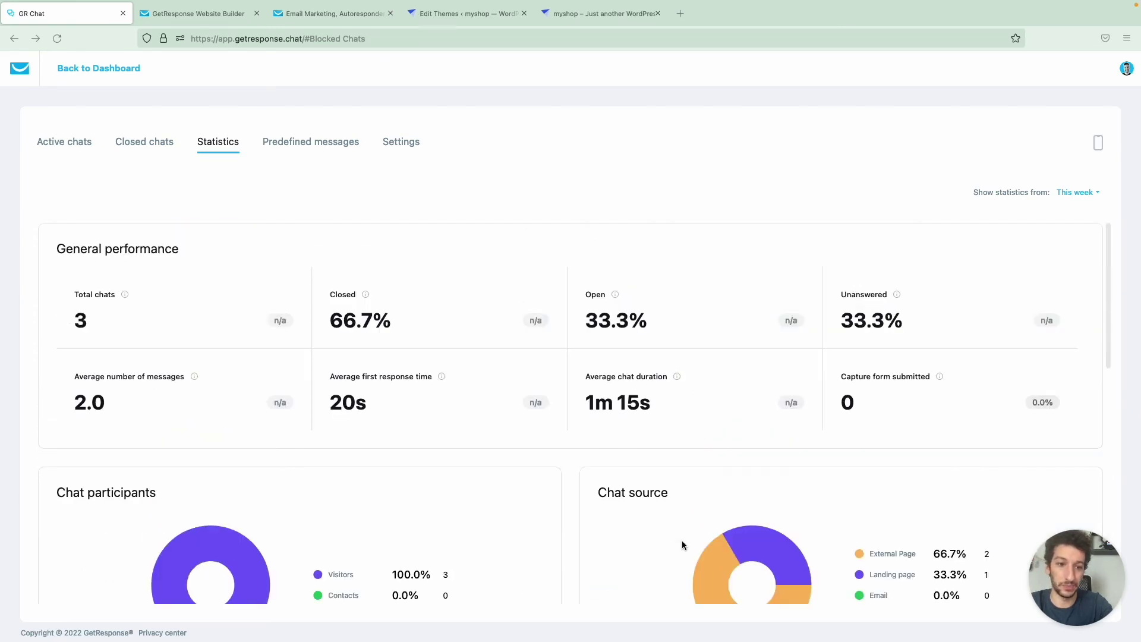
# Show the chat statistics for All time and review the charts down to the operator activity.
pyautogui.click(1075, 194)
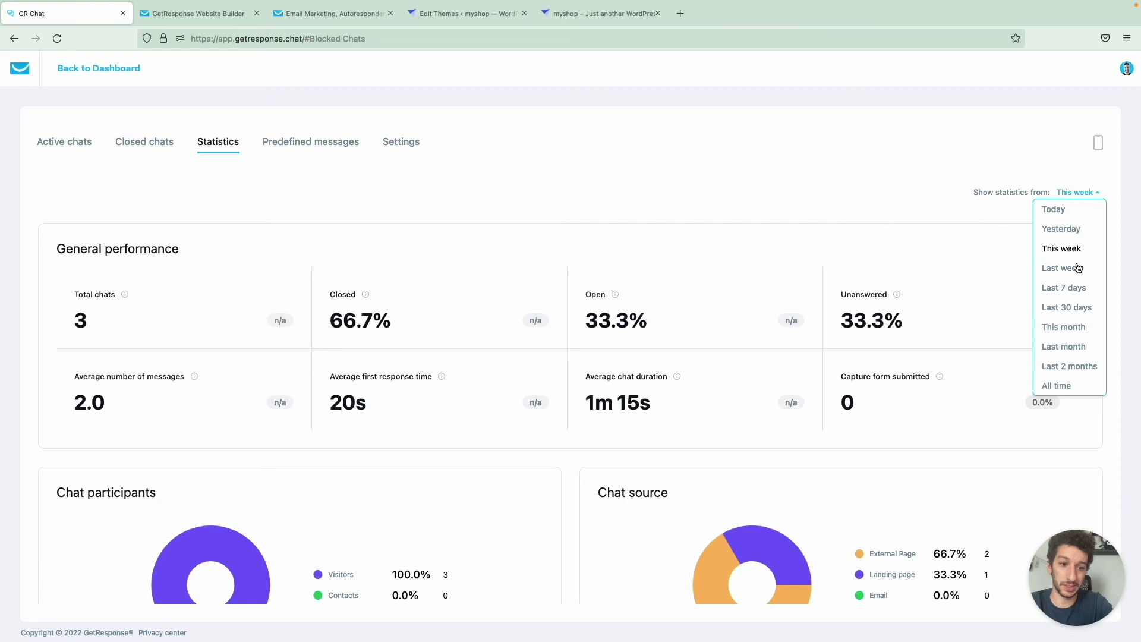
pyautogui.click(1058, 387)
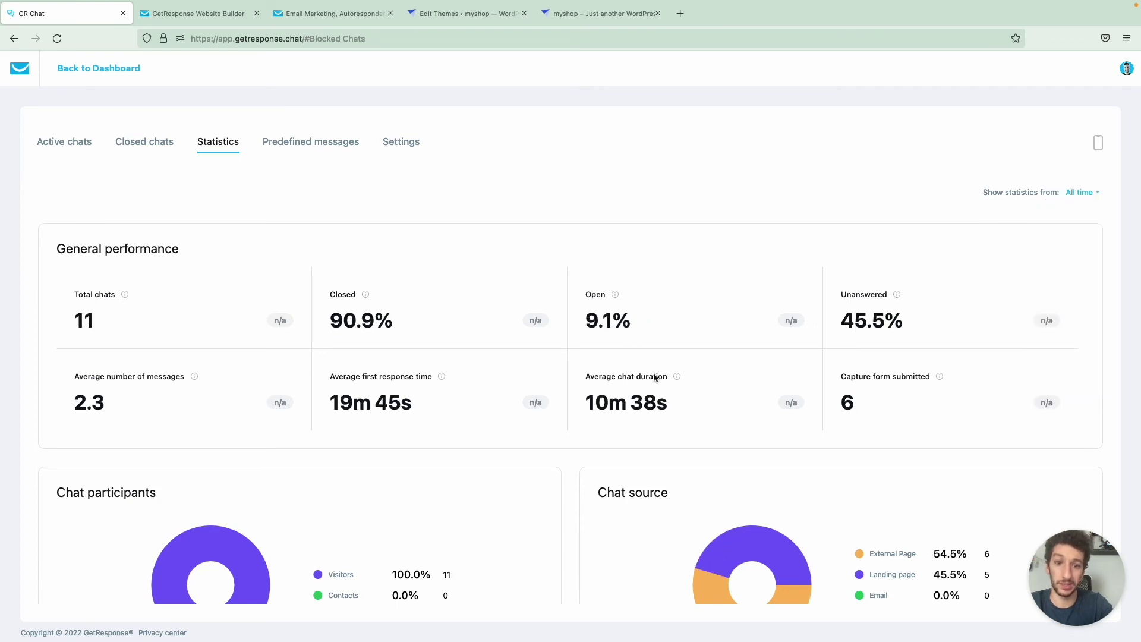
pyautogui.scroll(-10, 587, 364)
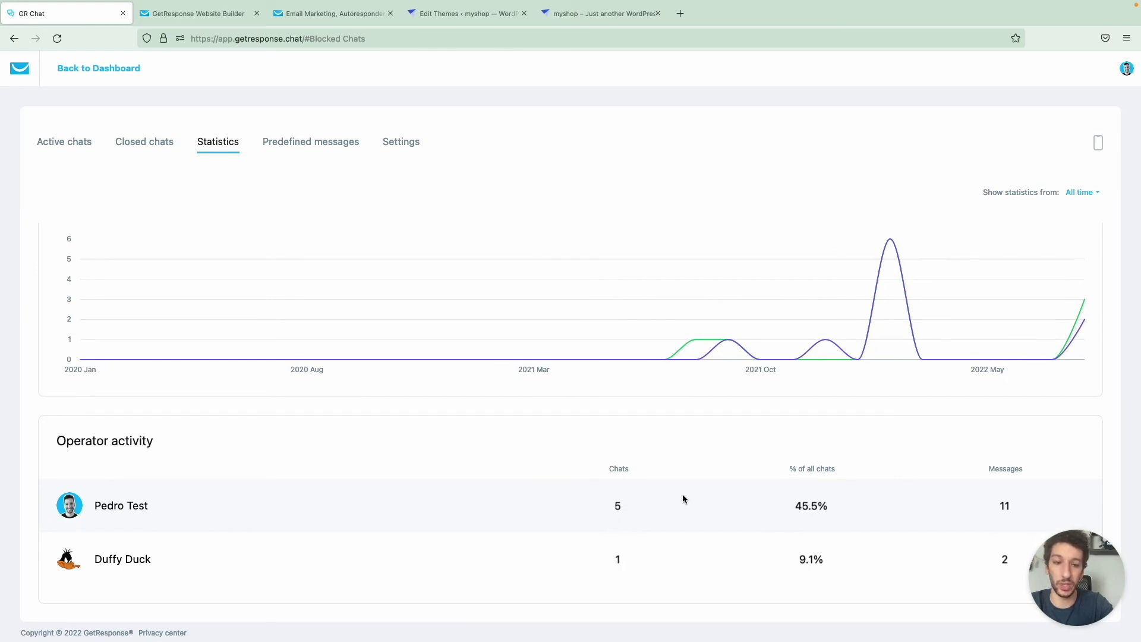
pyautogui.scroll(10, 683, 498)
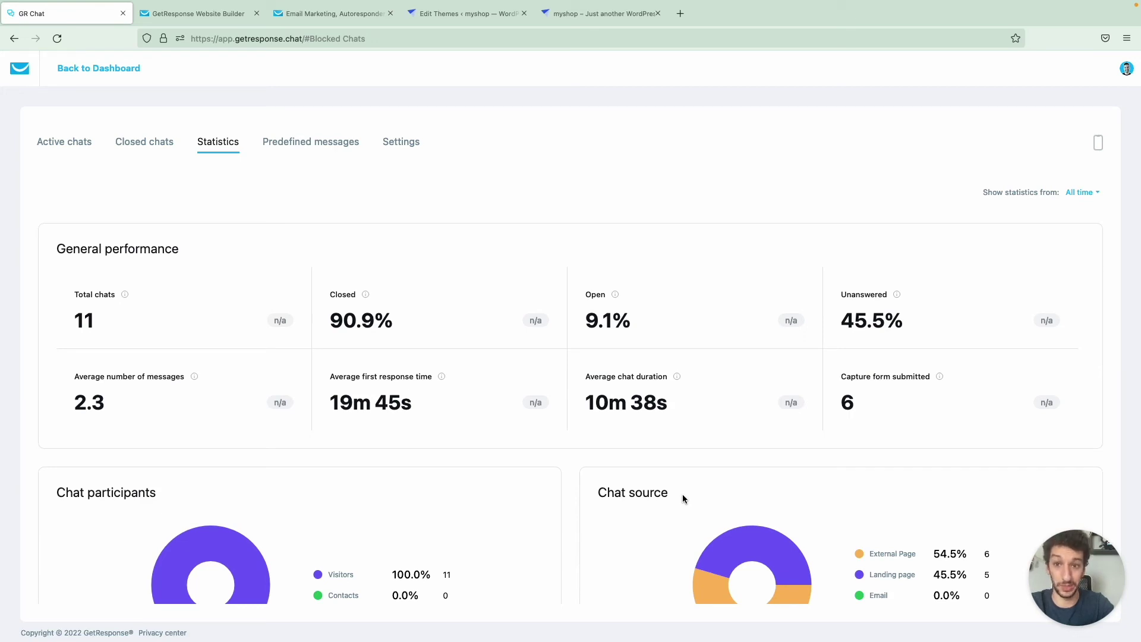
# Switch to the GetResponse email editor and delete the "CHAT WITH US" button near the end of the newsletter.
pyautogui.press('super+3')
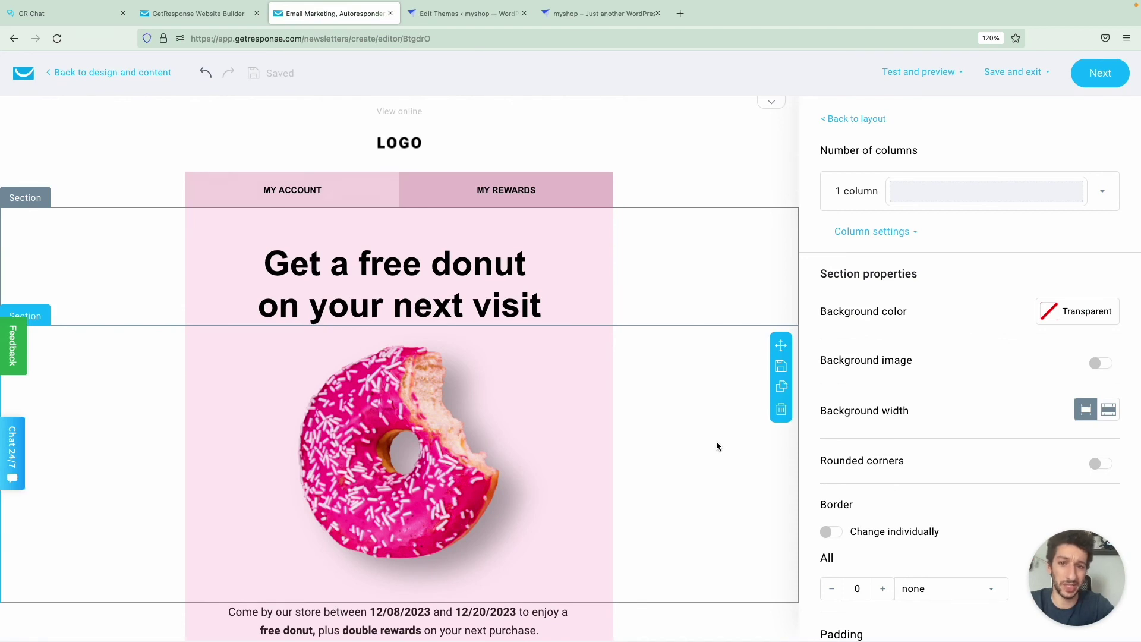
pyautogui.scroll(-10, 689, 375)
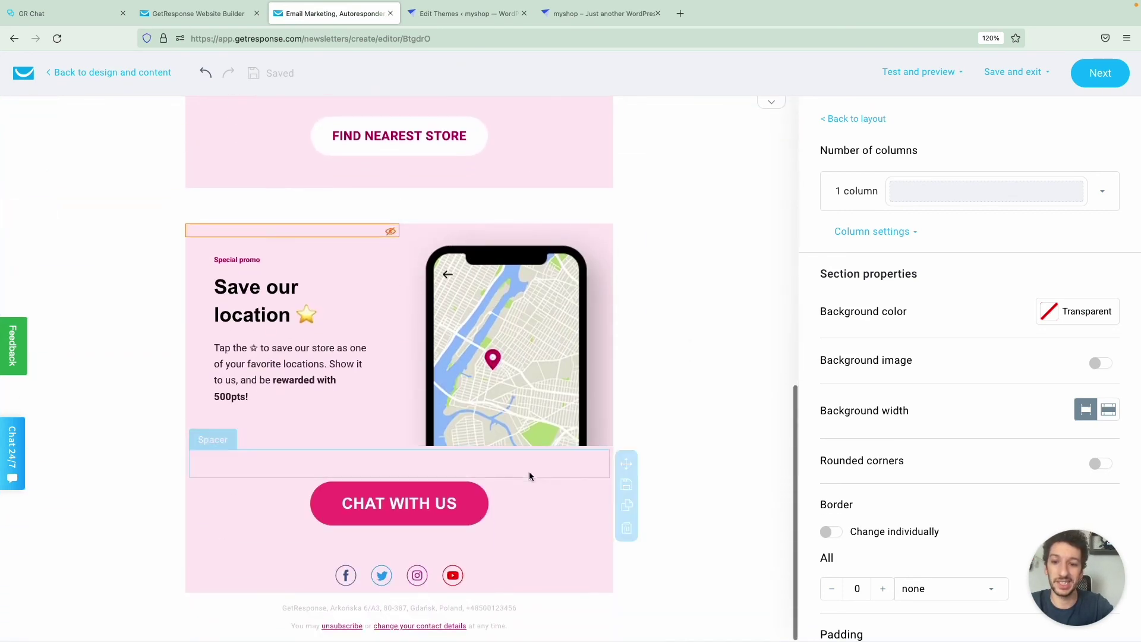
pyautogui.click(533, 500)
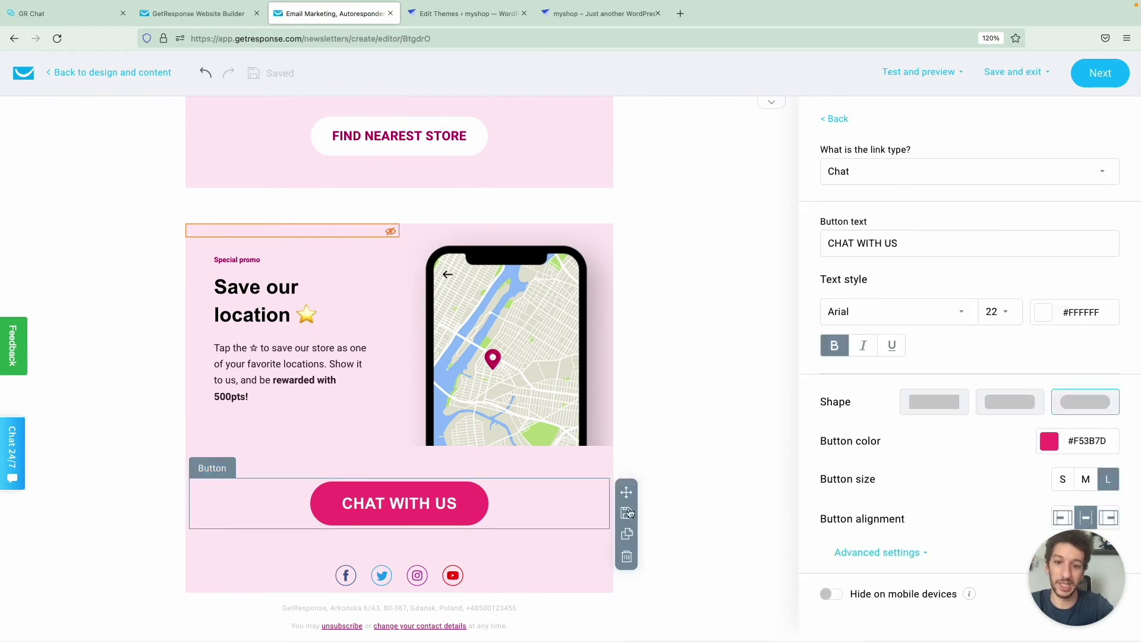
pyautogui.click(628, 557)
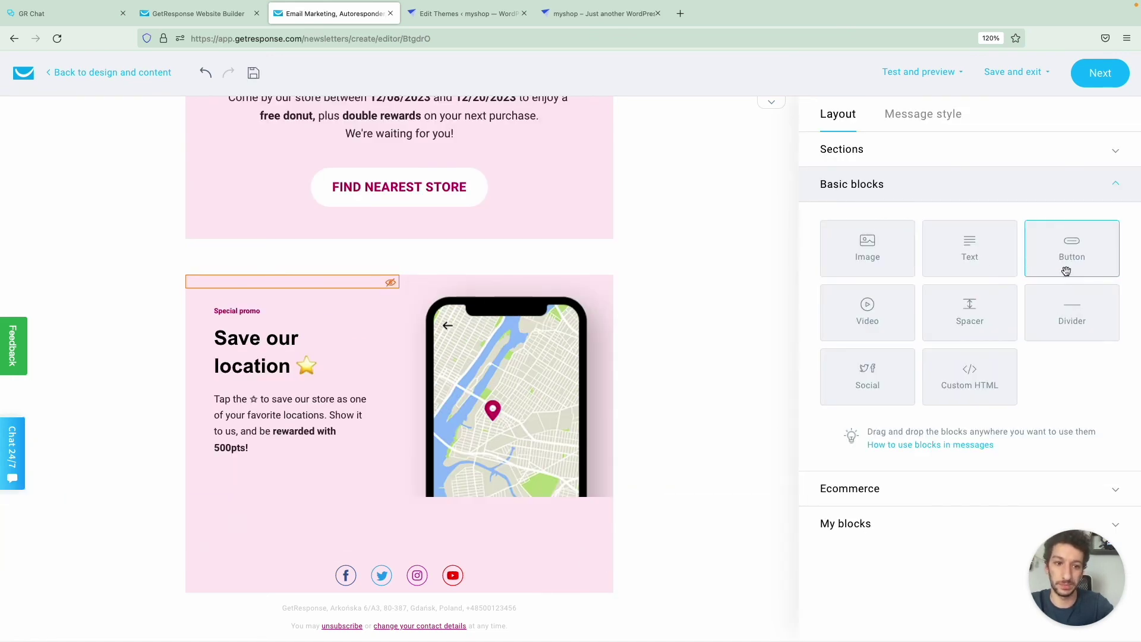
# Add a new button block above the social icons and move the spacer directly above the button to below it.
pyautogui.moveTo(1066, 271); pyautogui.dragTo(417, 551)
pyautogui.scroll(-1, 517, 544)
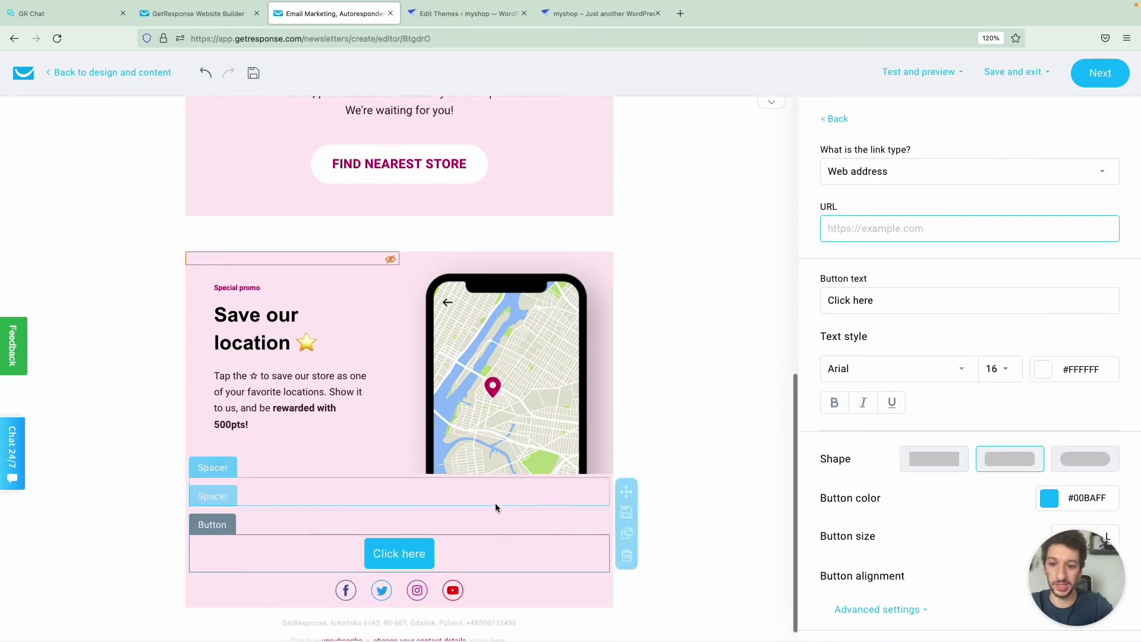
pyautogui.moveTo(627, 491); pyautogui.dragTo(568, 562)
pyautogui.click(461, 519)
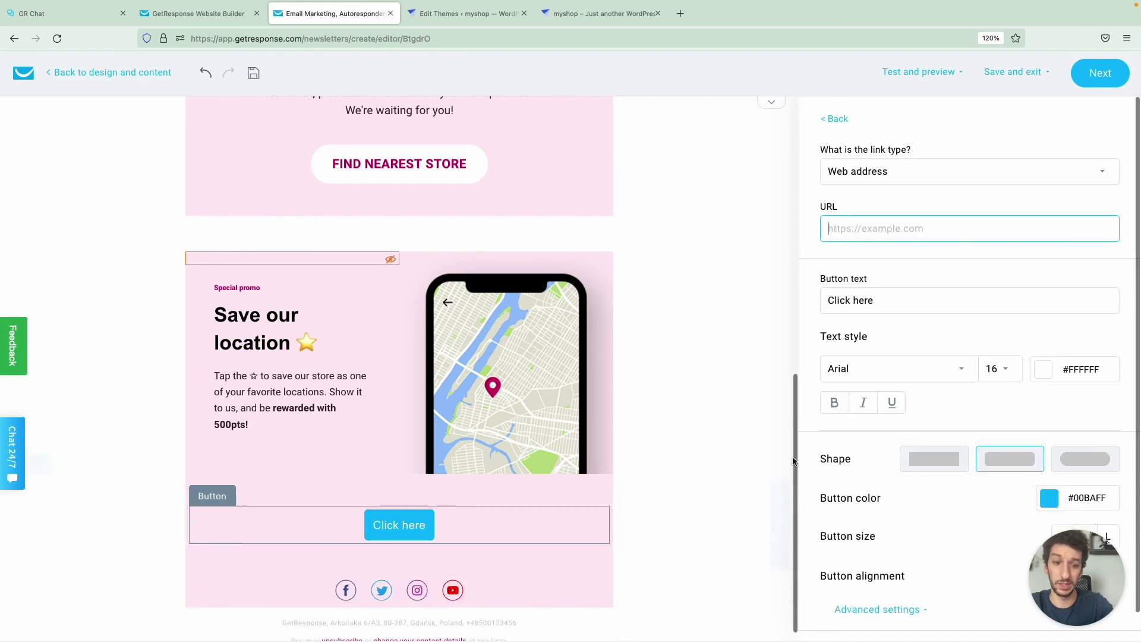
# Style the new button with the fully rounded shape, size L, pink color #F53B7D and font size 22.
pyautogui.click(1070, 463)
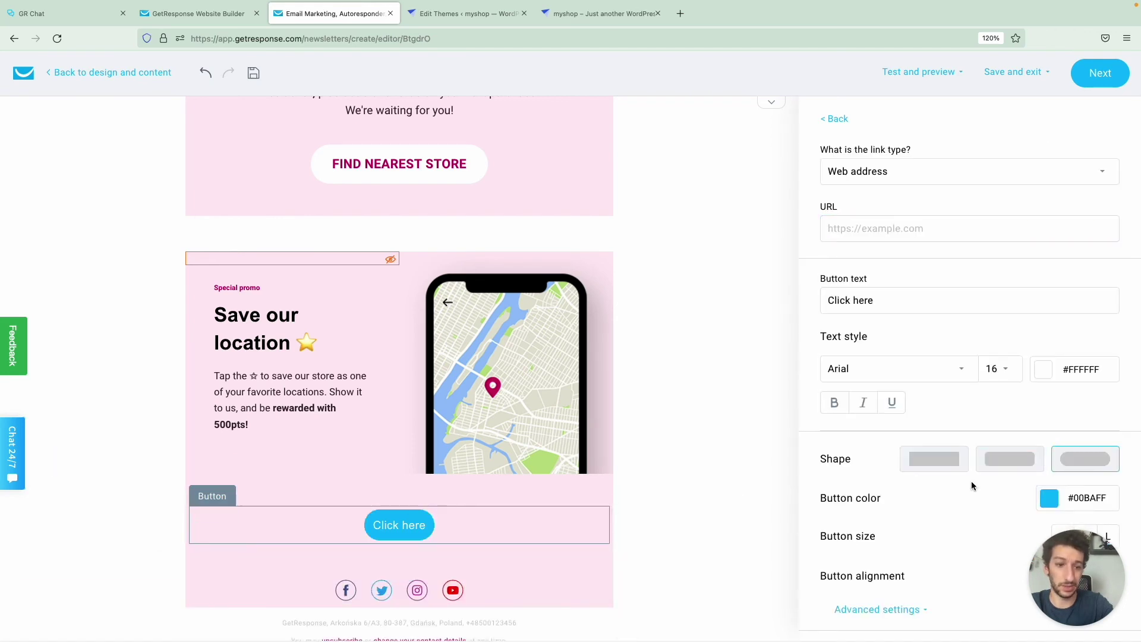
pyautogui.scroll(-1, 973, 486)
pyautogui.click(1108, 509)
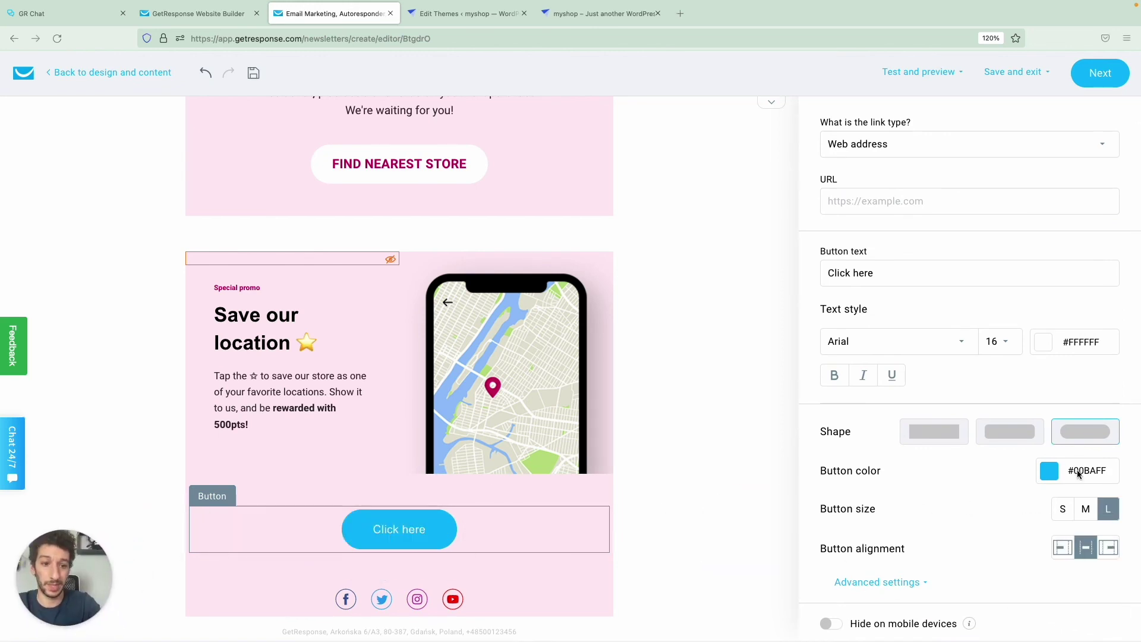
pyautogui.click(1056, 475)
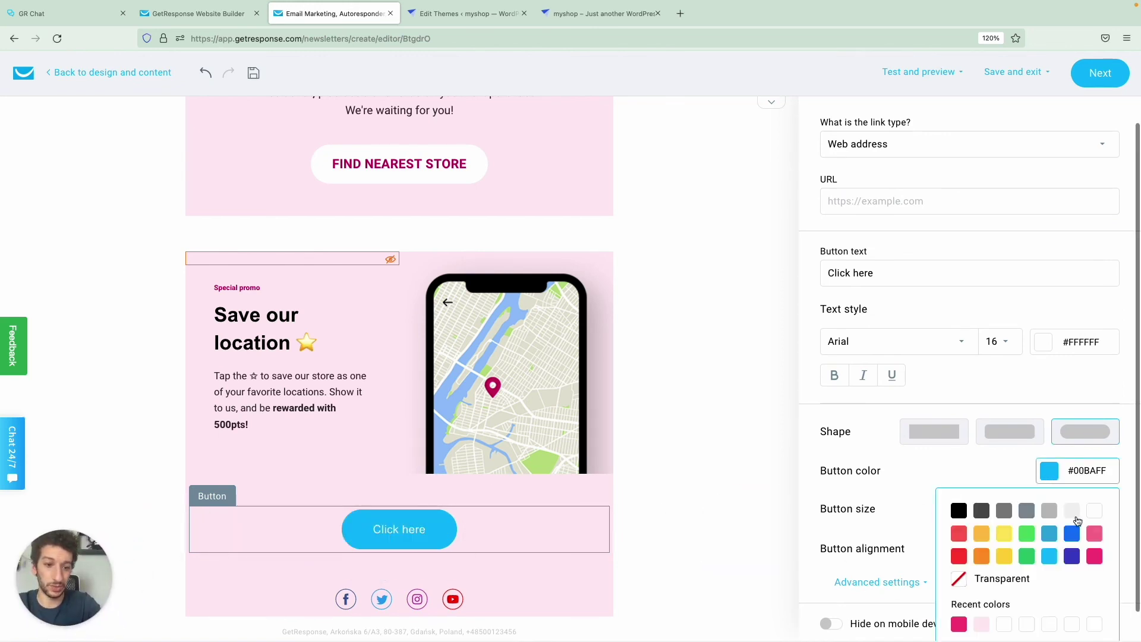
pyautogui.click(960, 624)
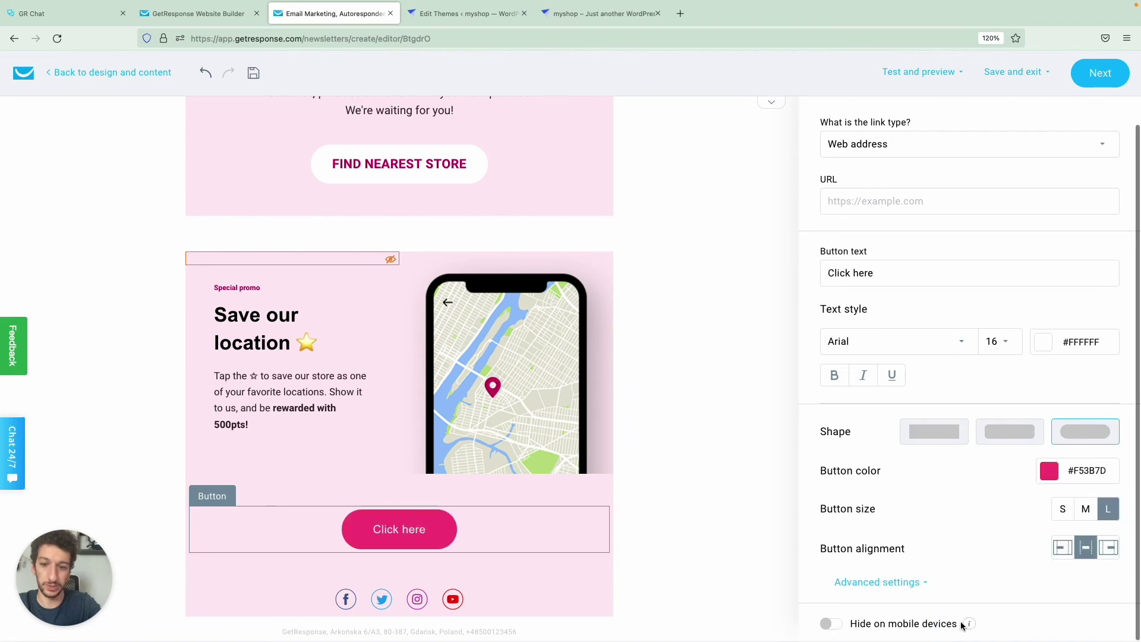
pyautogui.click(1002, 343)
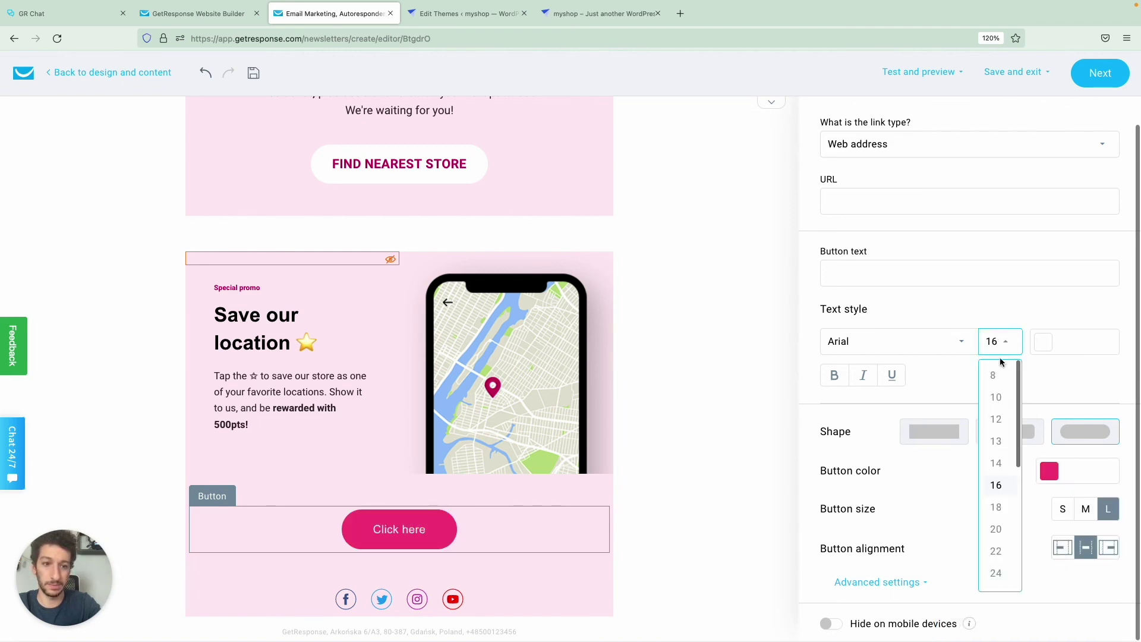
pyautogui.click(996, 551)
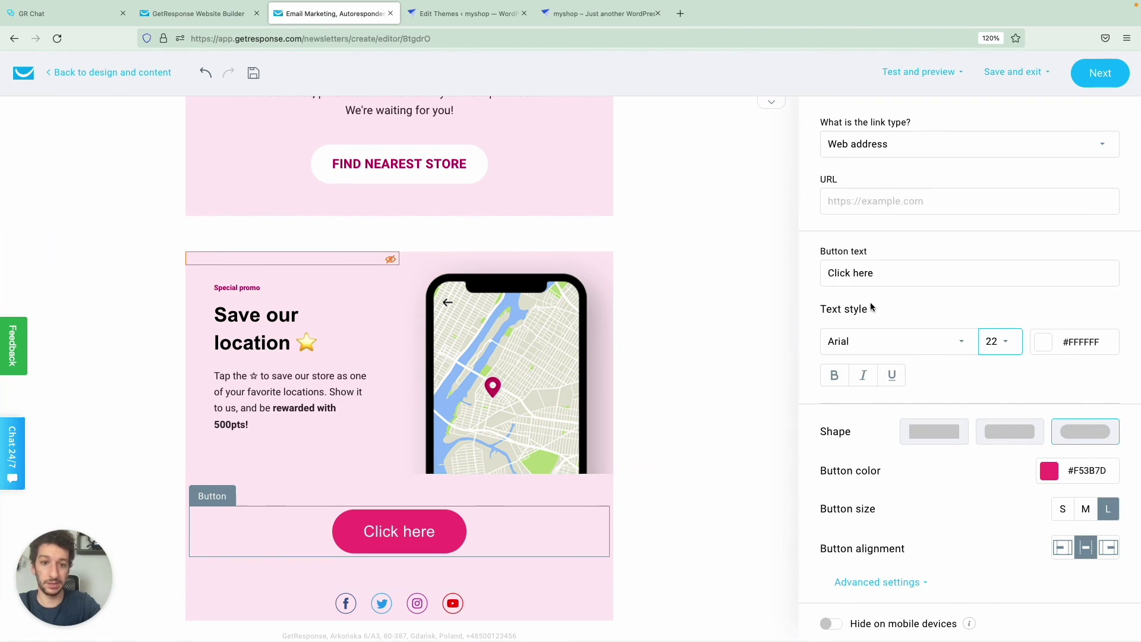
# Change the new button's text to "Chat with us!" and make it bold.
pyautogui.tripleClick(881, 268)
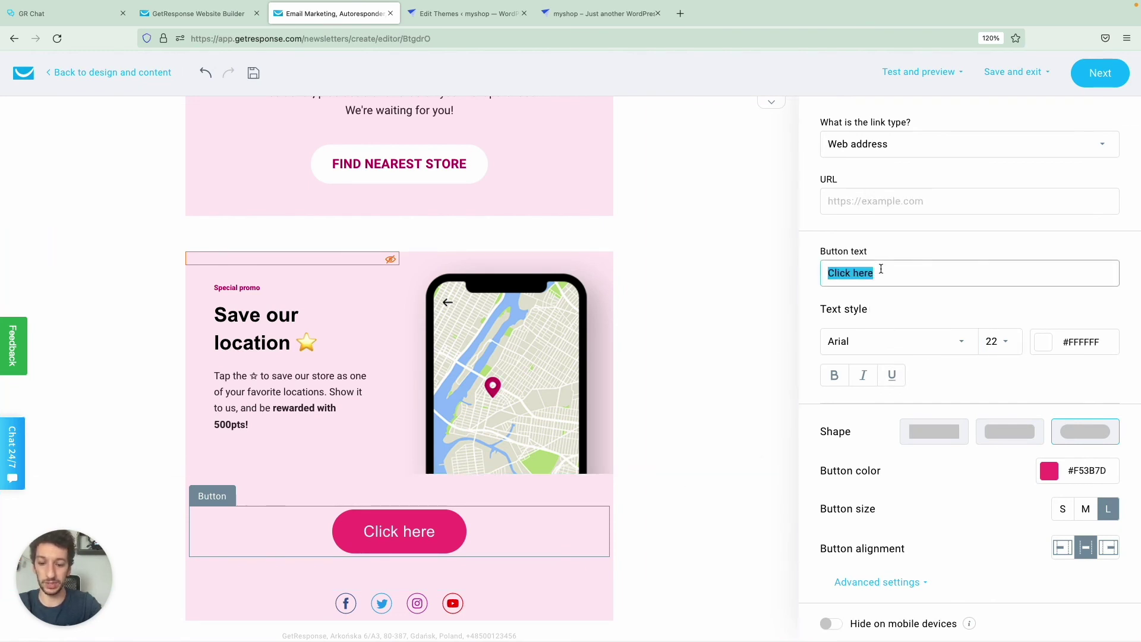
pyautogui.write('Chat with us')
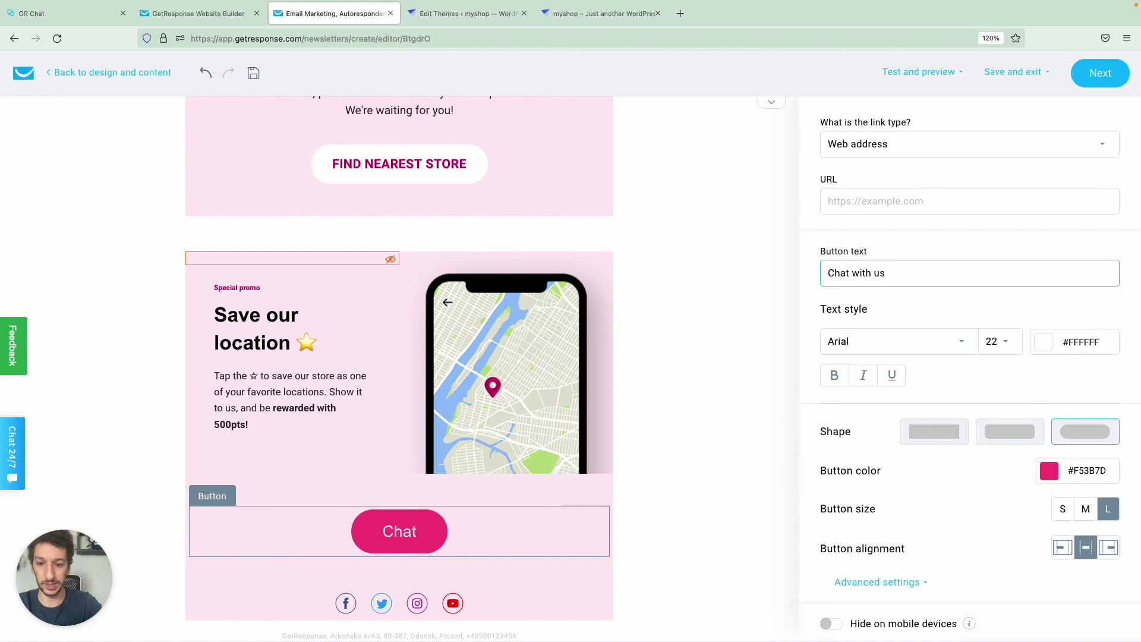
pyautogui.write('!')
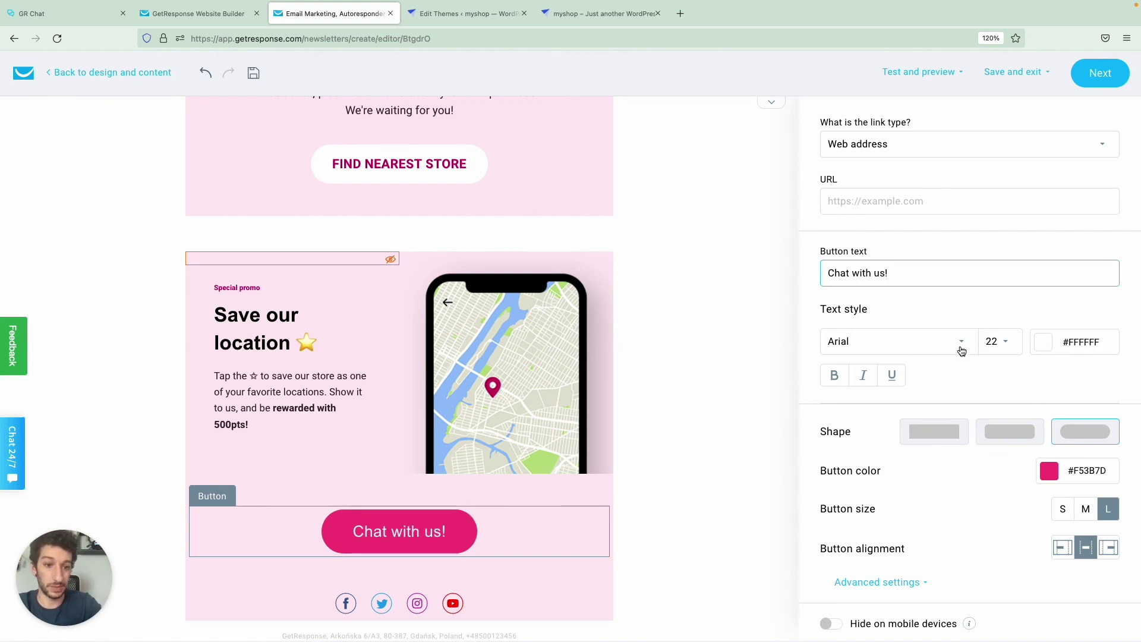
pyautogui.click(834, 375)
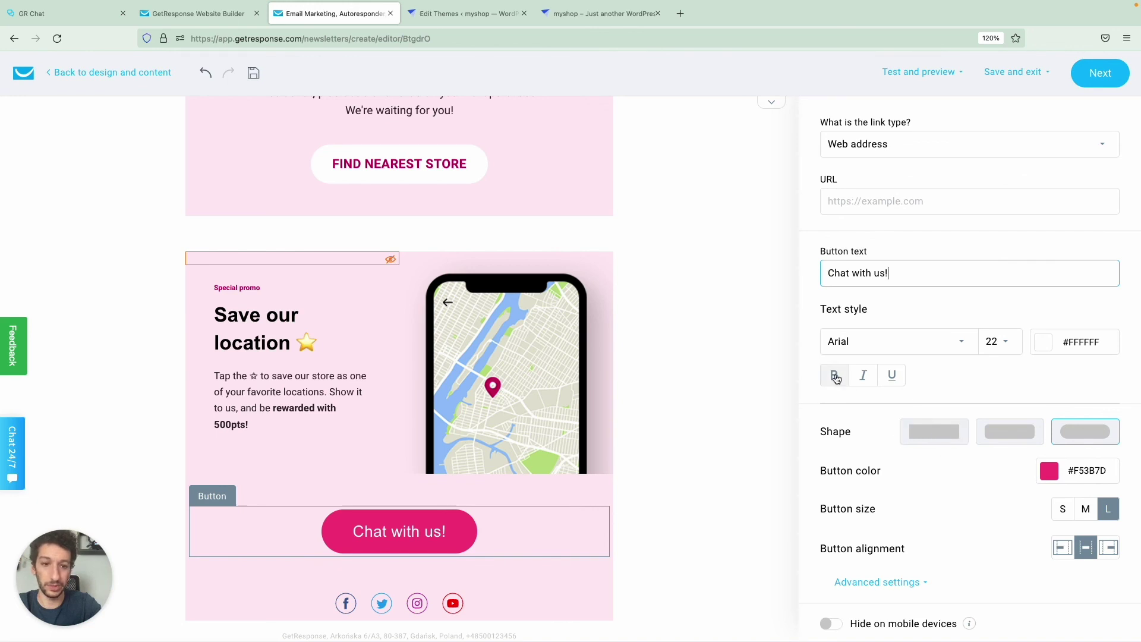
# Set the link type of the "Chat with us!" button to Chat and deselect the button.
pyautogui.scroll(1, 895, 298)
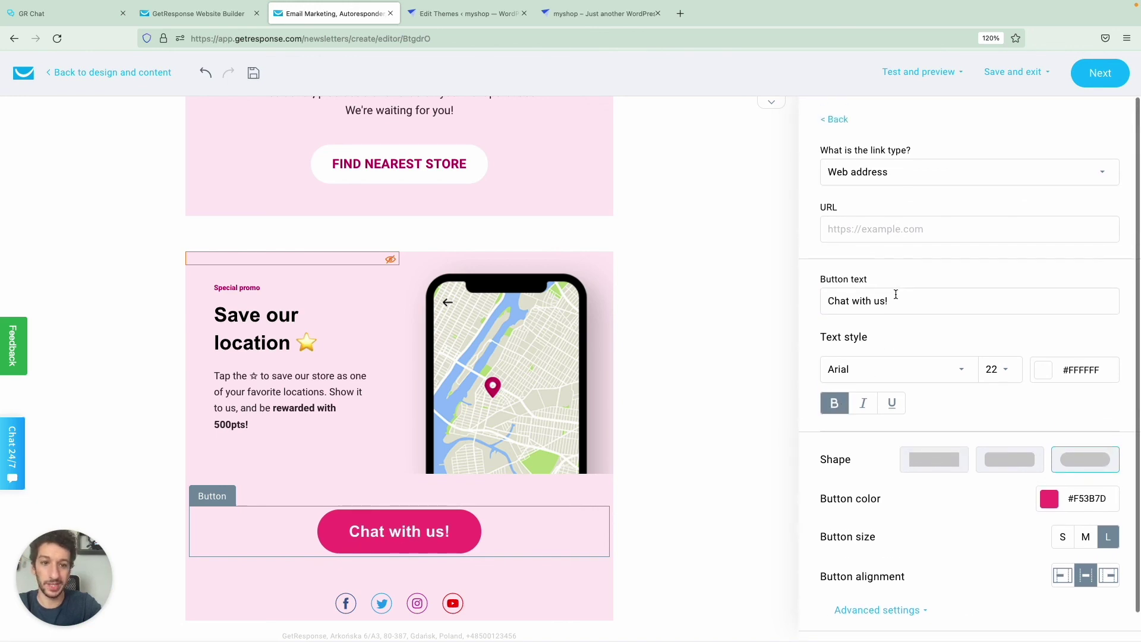
pyautogui.click(894, 179)
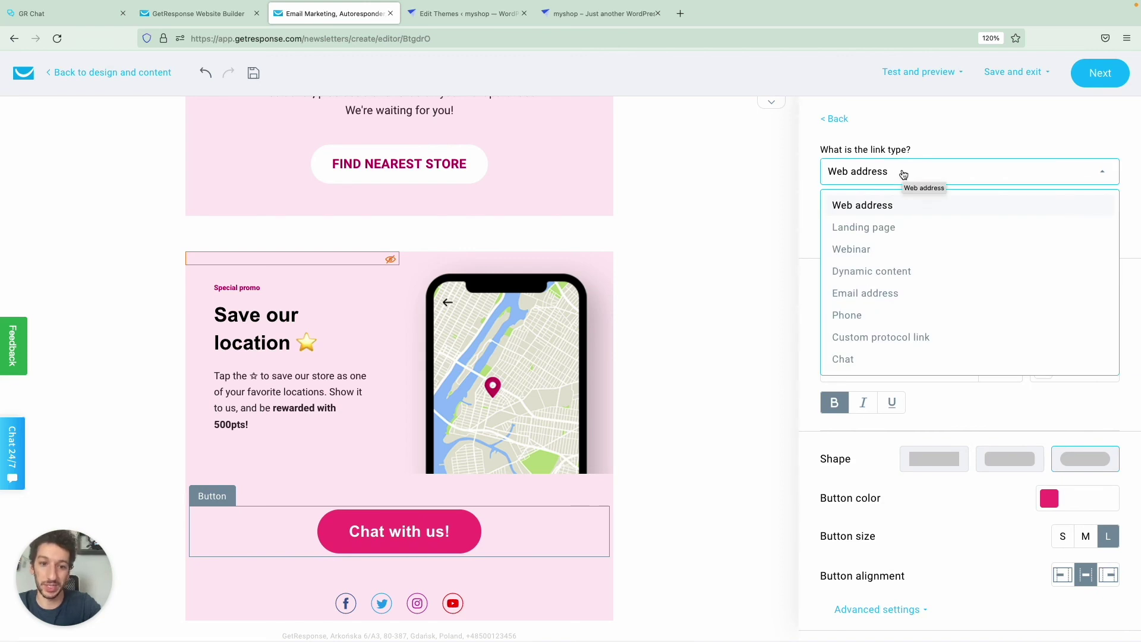
pyautogui.click(862, 360)
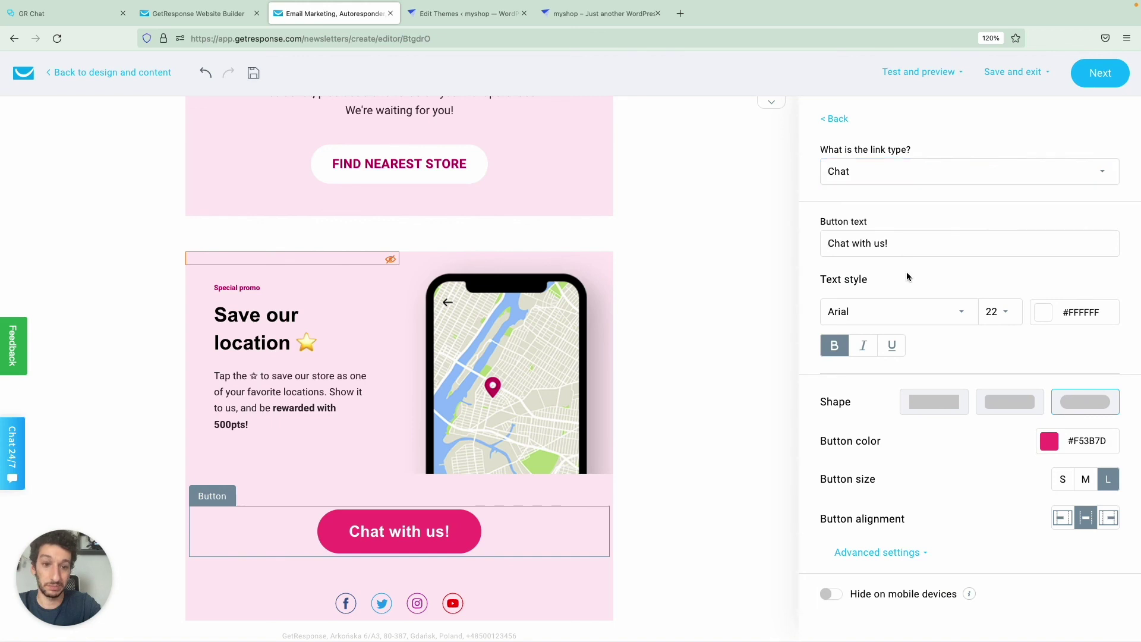
pyautogui.click(718, 459)
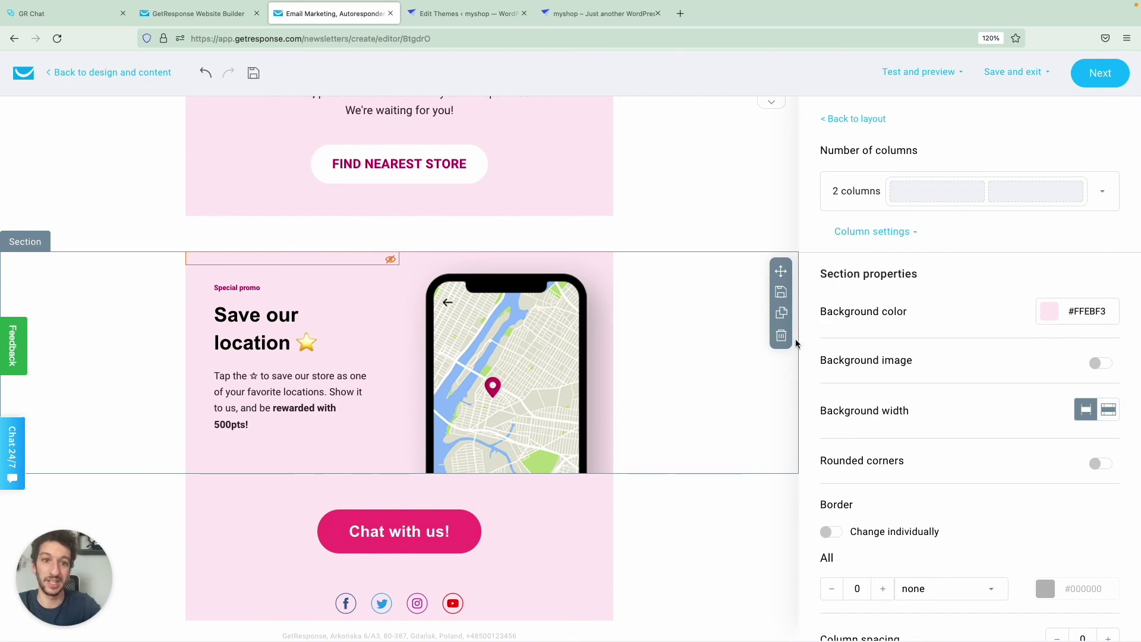
# Preview the email on desktop, try the "Chat with us!" button's link, and return to the layout editor.
pyautogui.click(892, 72)
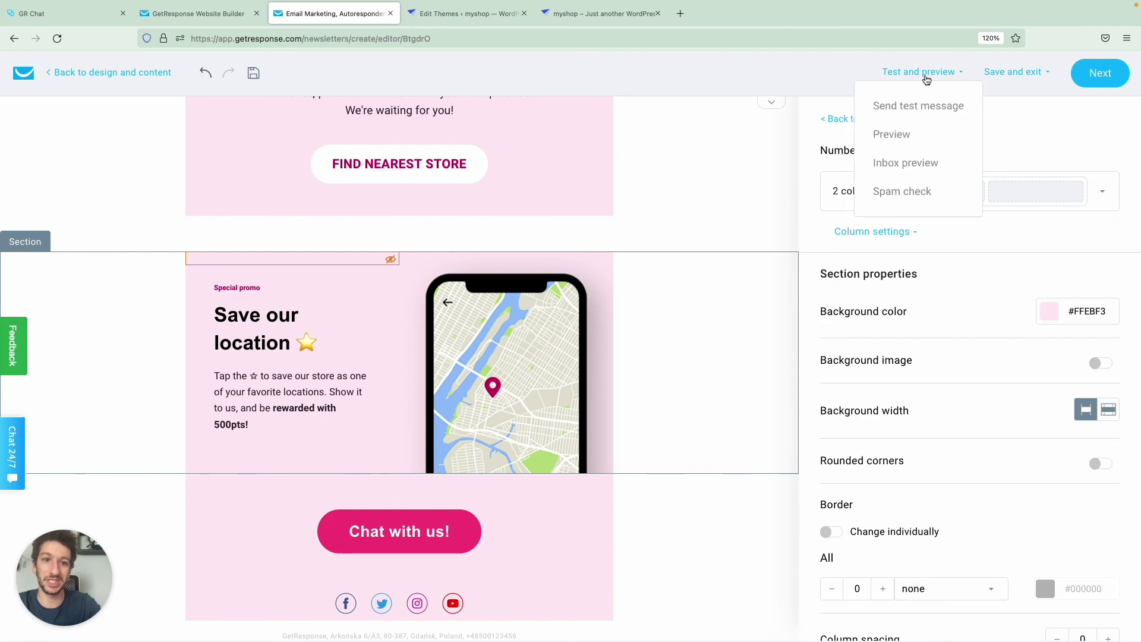
pyautogui.click(911, 135)
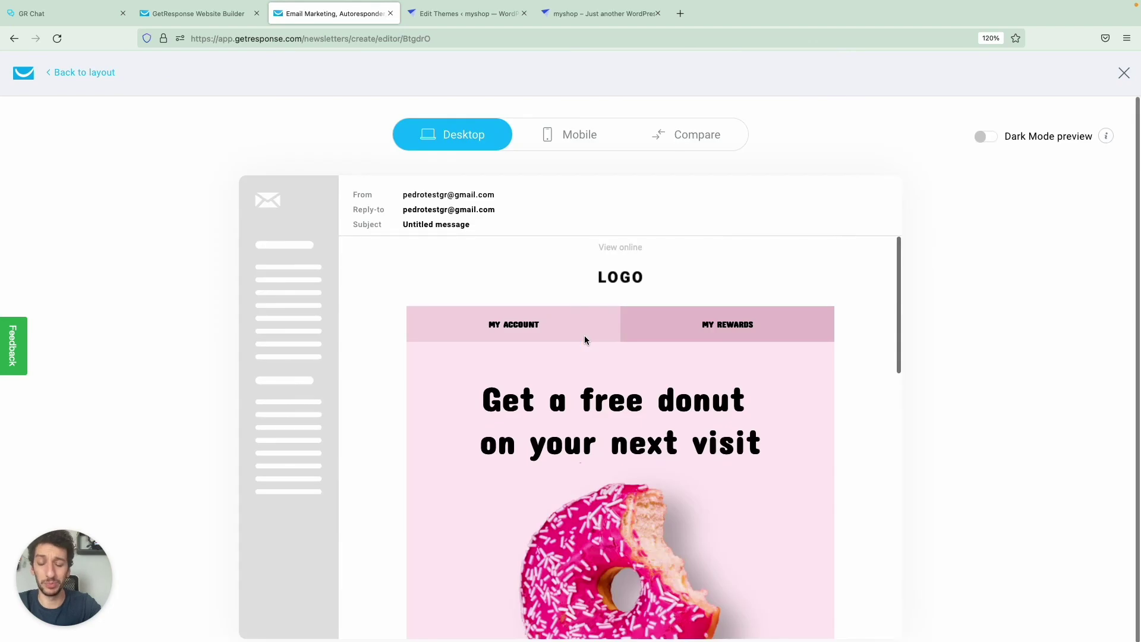
pyautogui.scroll(-8, 583, 336)
pyautogui.scroll(-3, 586, 389)
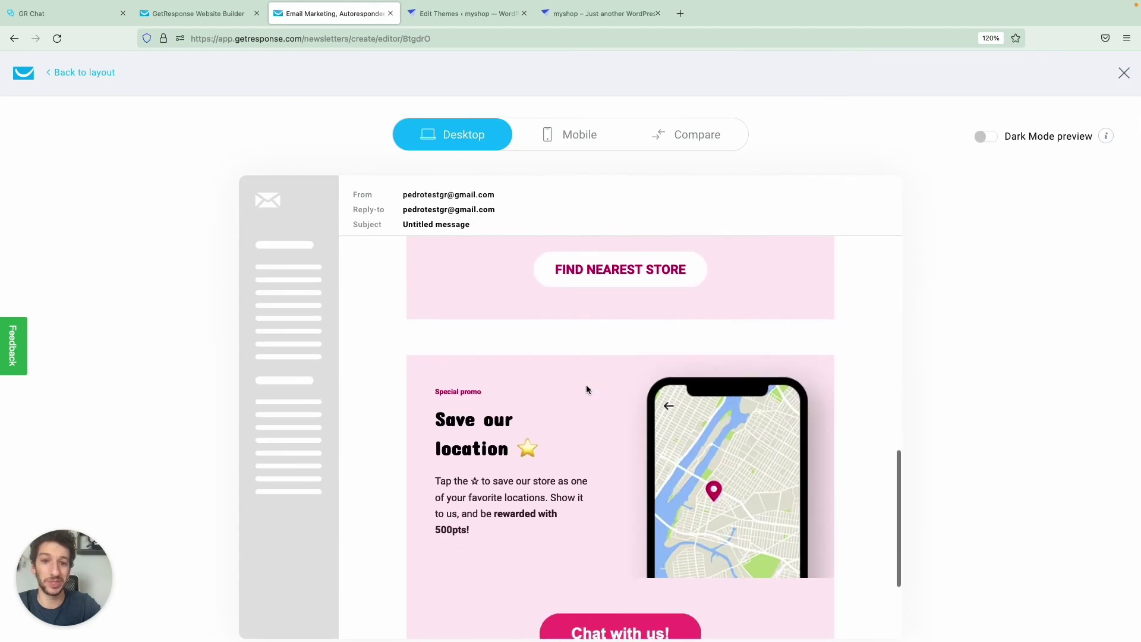
pyautogui.click(597, 492)
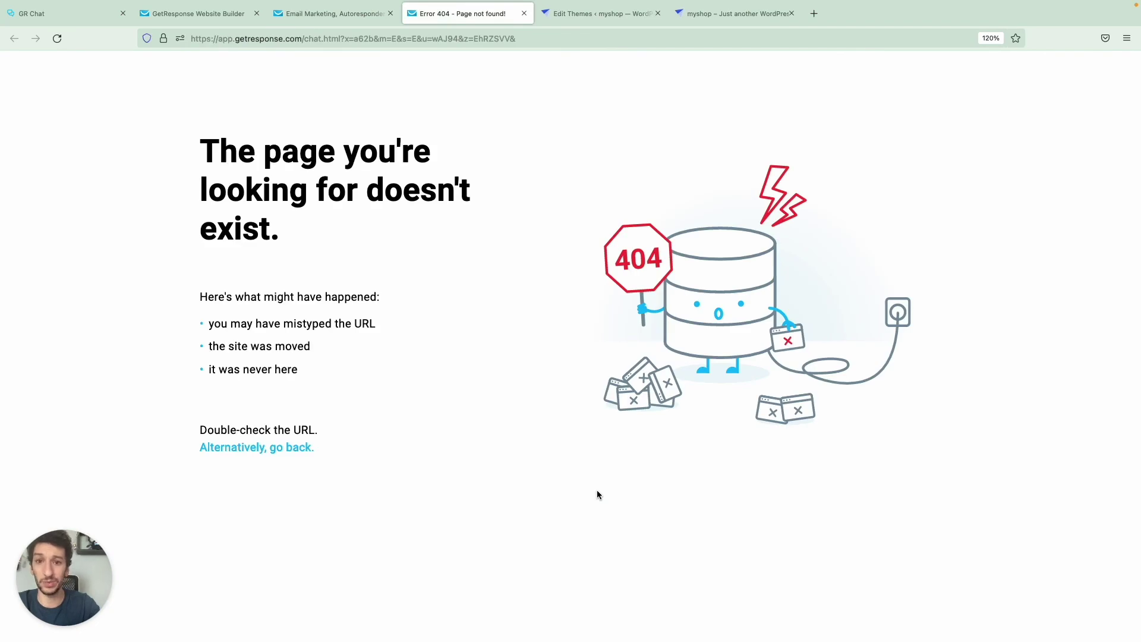
pyautogui.click(524, 14)
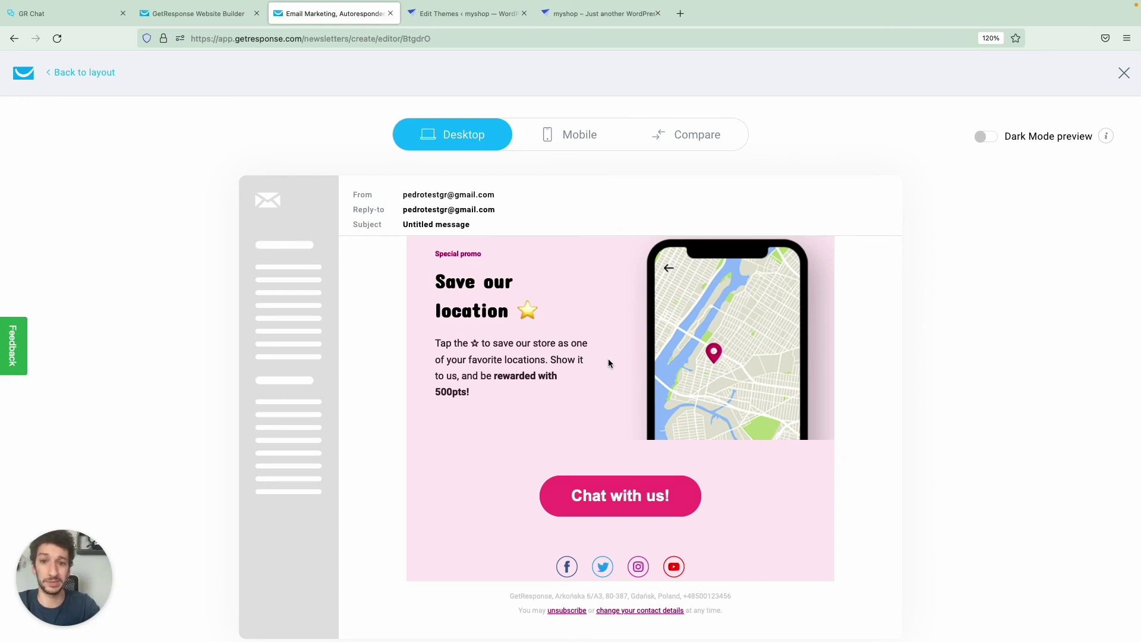
pyautogui.click(65, 73)
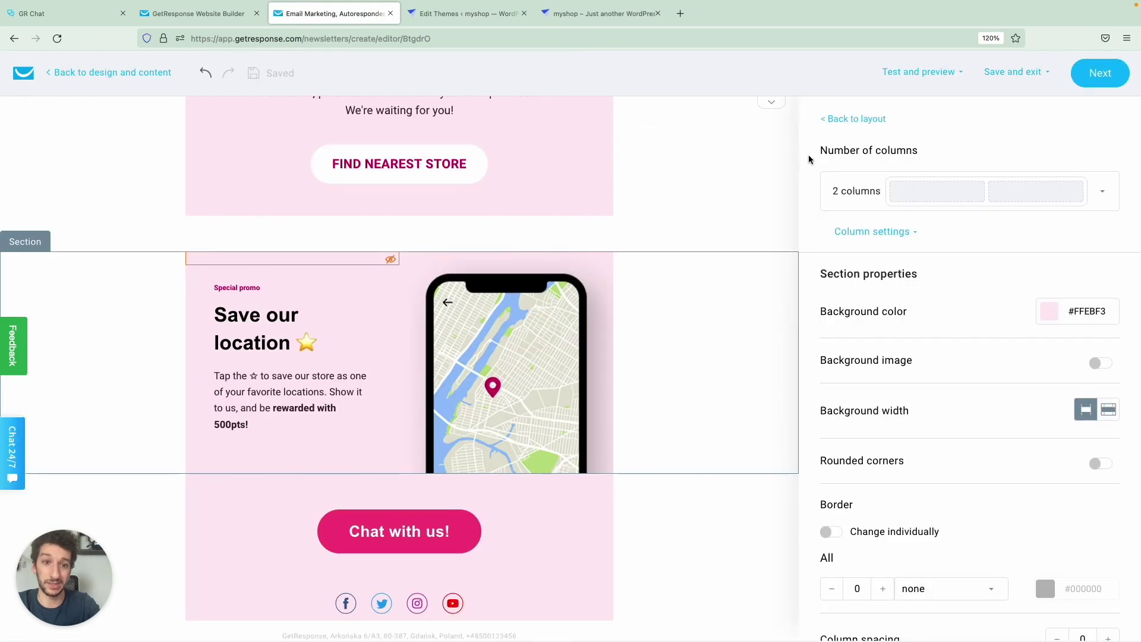
# Open the test and preview options for the email.
pyautogui.click(926, 74)
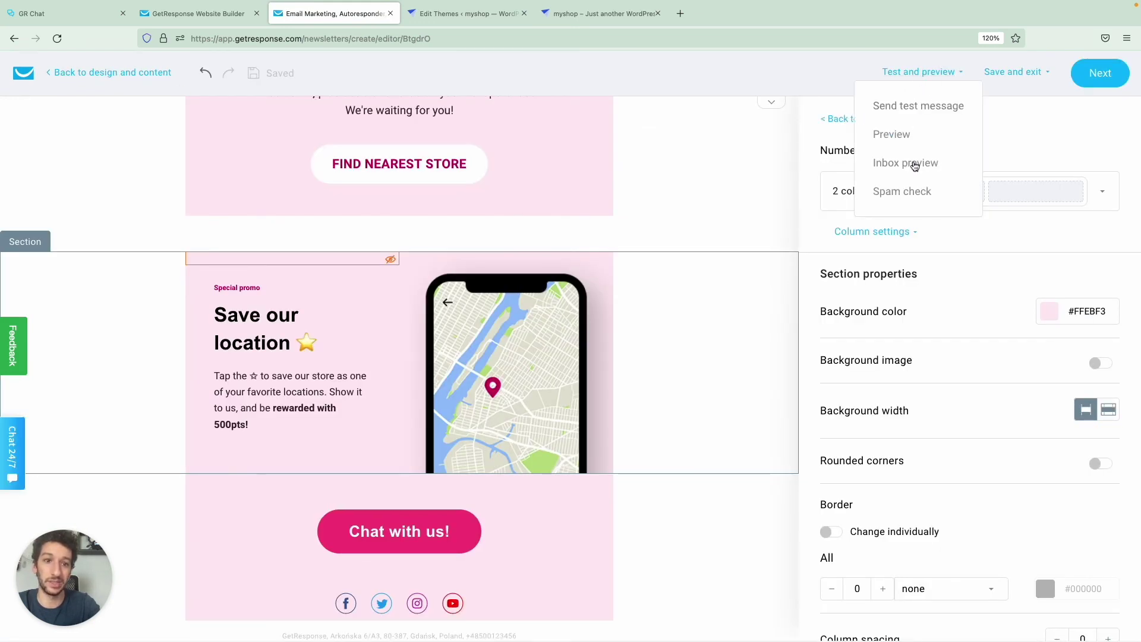